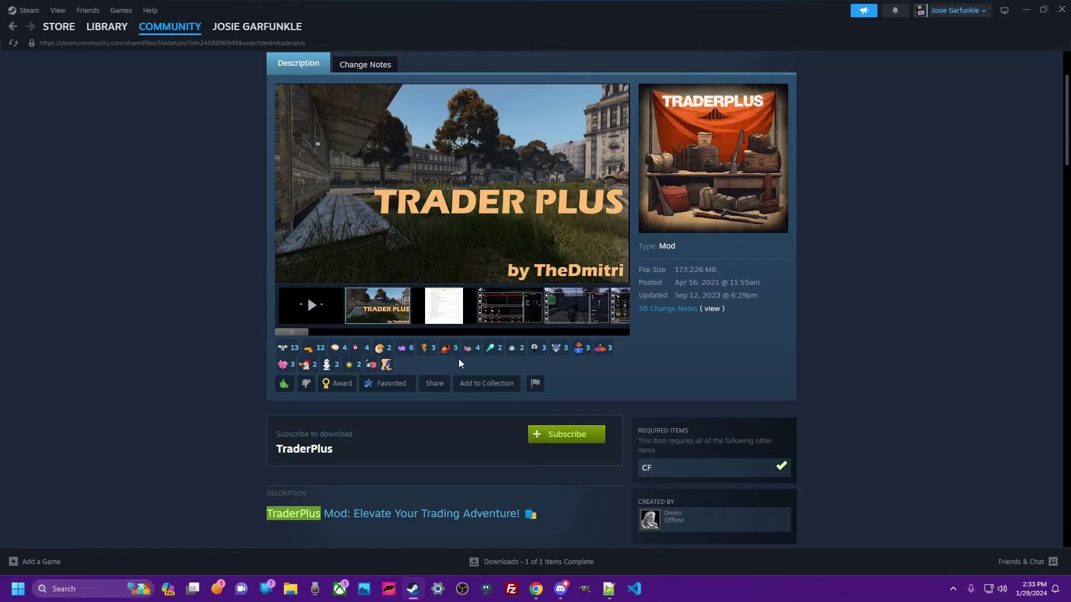
Review the TraderPlus workshop page's feature description and its preview screenshots.
scroll(669, 347, "down", 2)
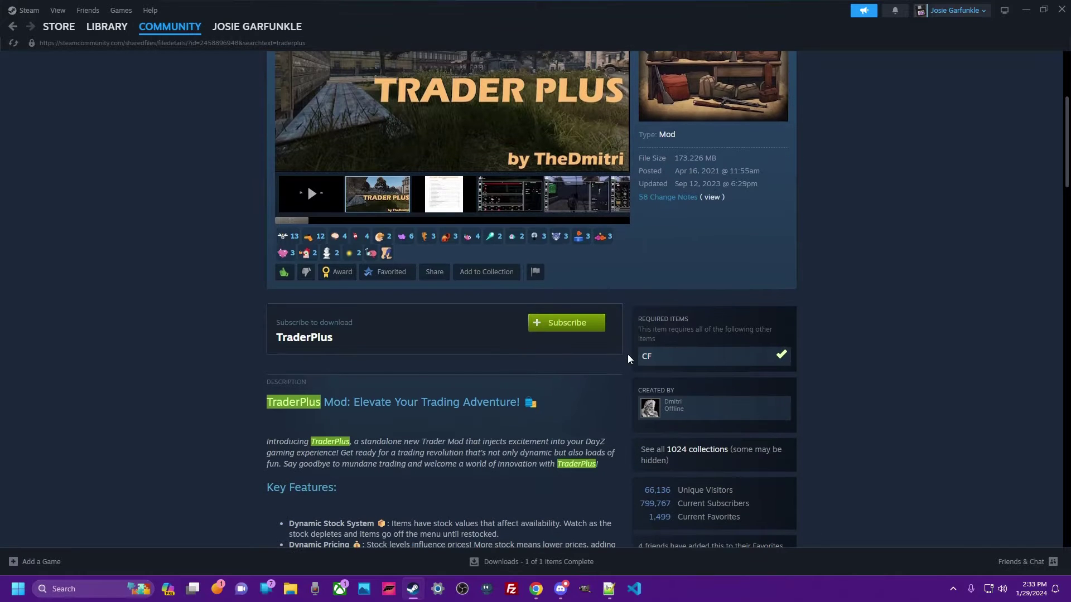
scroll(629, 358, "down", 6)
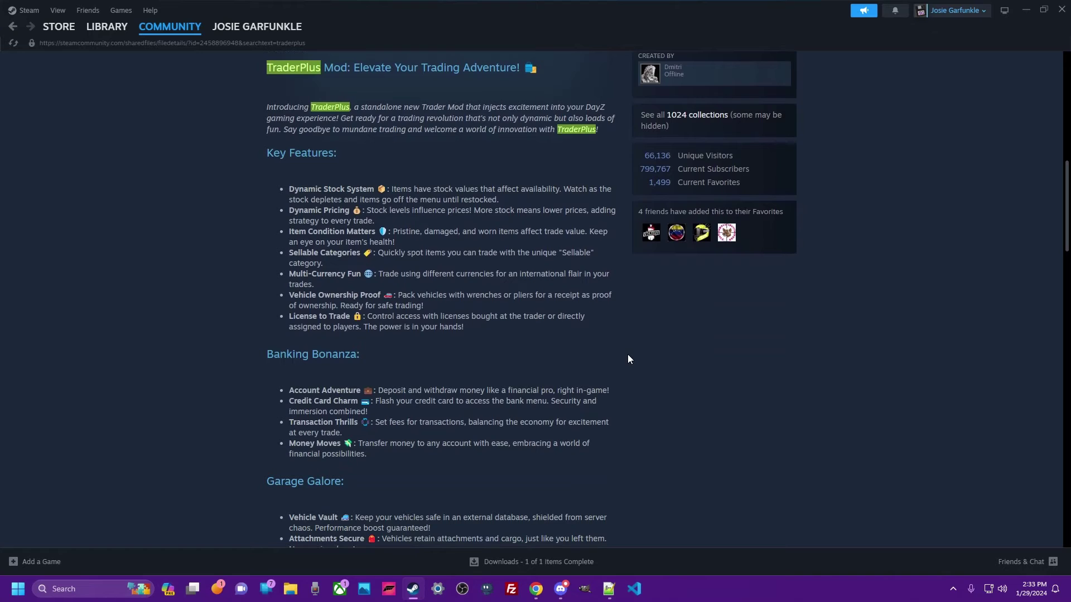
scroll(628, 359, "down", 2)
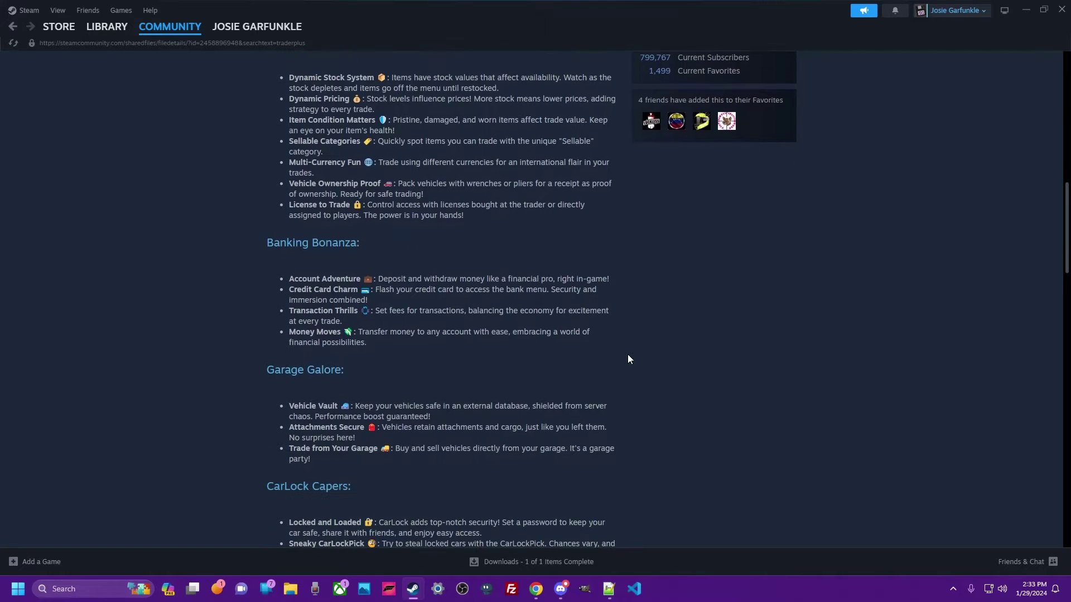
scroll(627, 359, "up", 10)
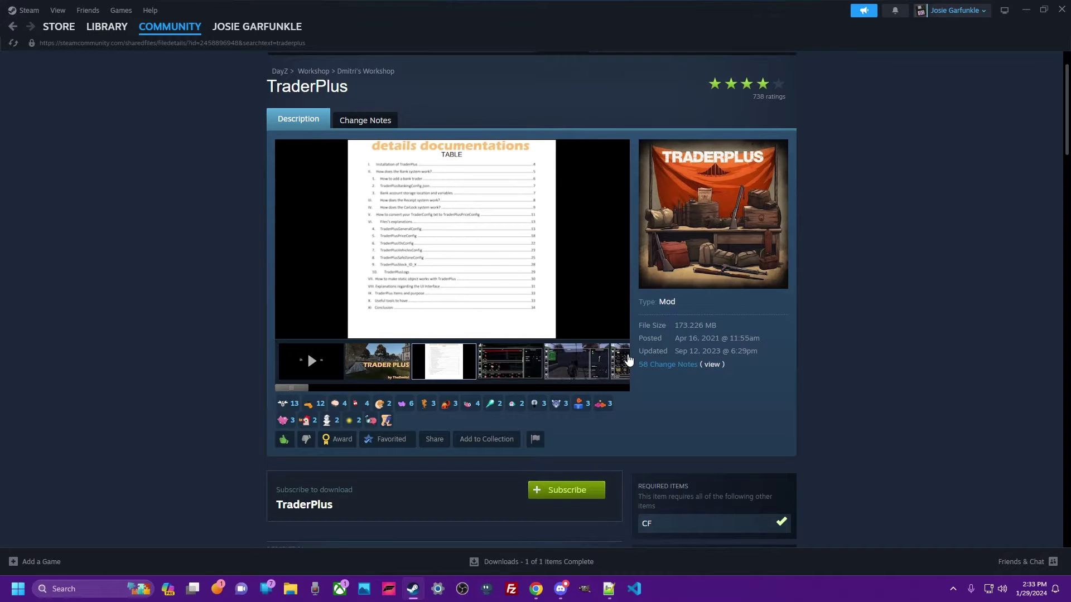
left_click(571, 362)
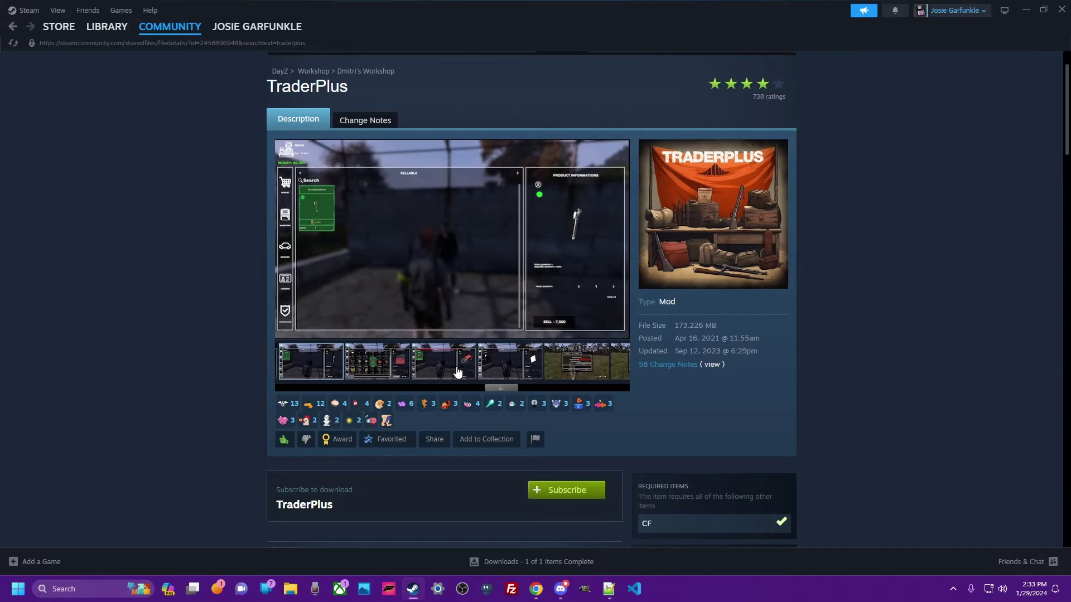
left_click(456, 371)
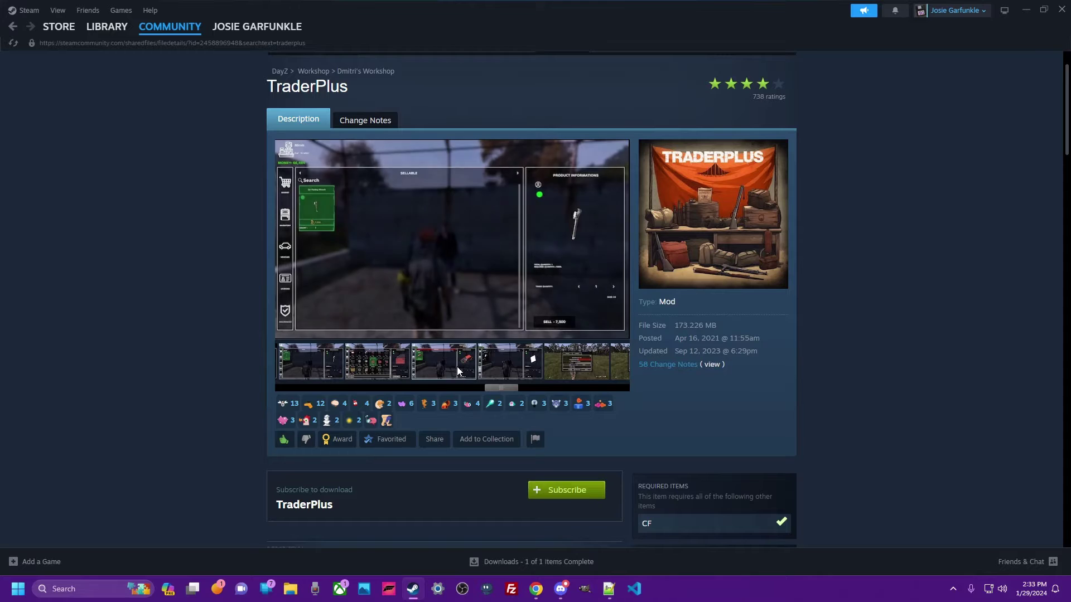
left_click(499, 366)
left_click(561, 369)
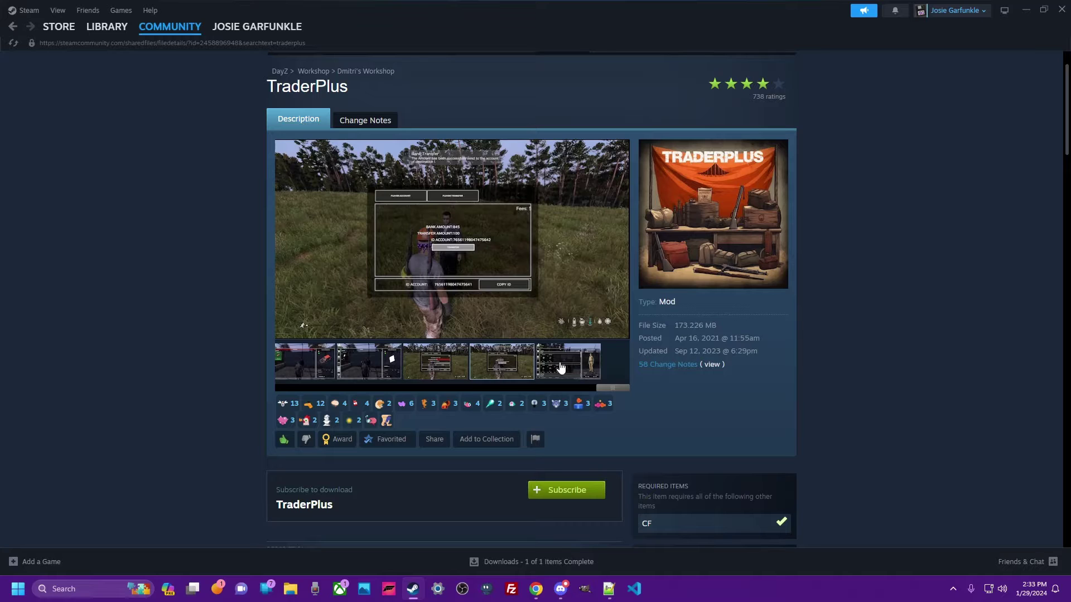
left_click(560, 366)
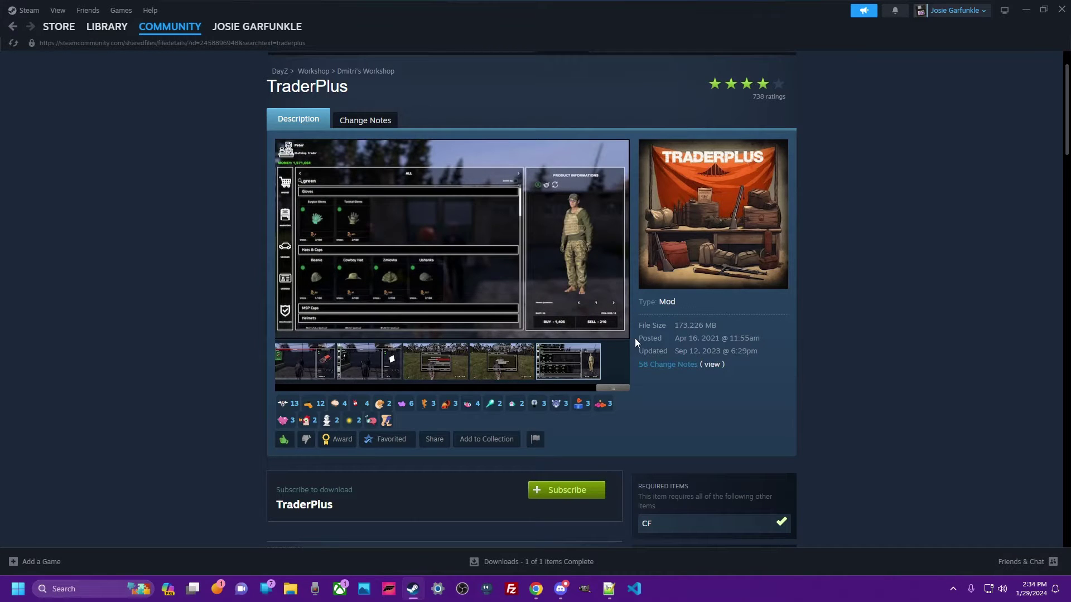
Subscribe to the TraderPlus mod on its workshop page.
scroll(634, 339, "down", 3)
scroll(633, 338, "down", 1)
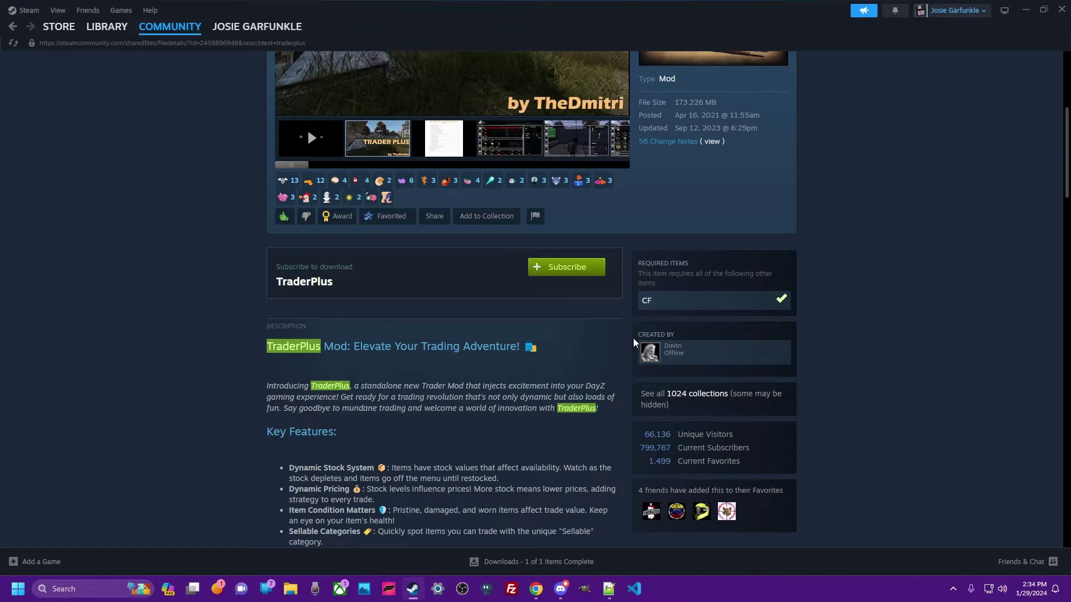
scroll(633, 338, "up", 5)
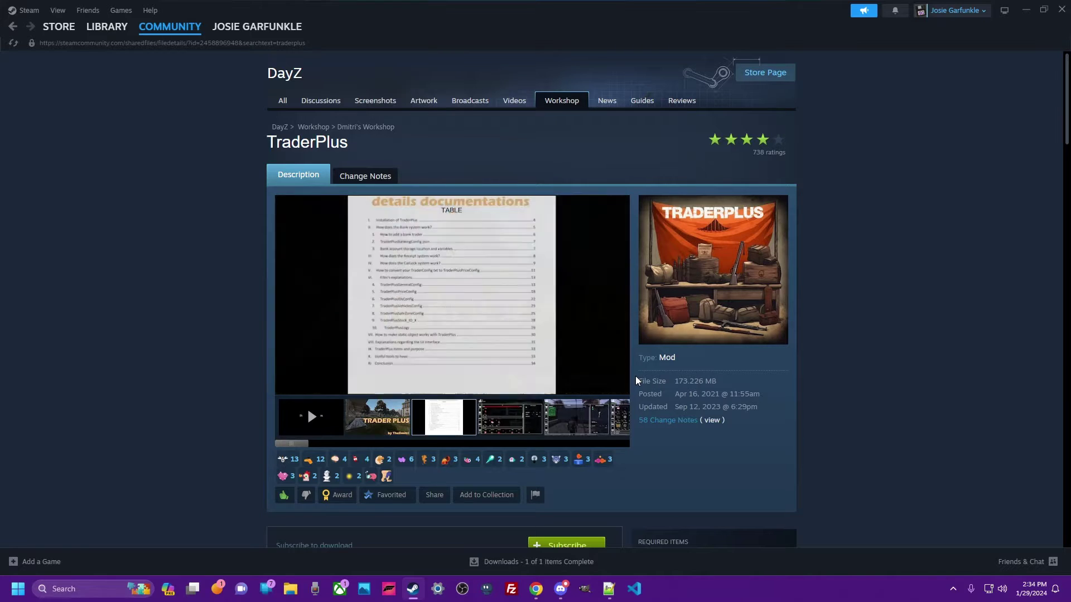
scroll(635, 376, "down", 1)
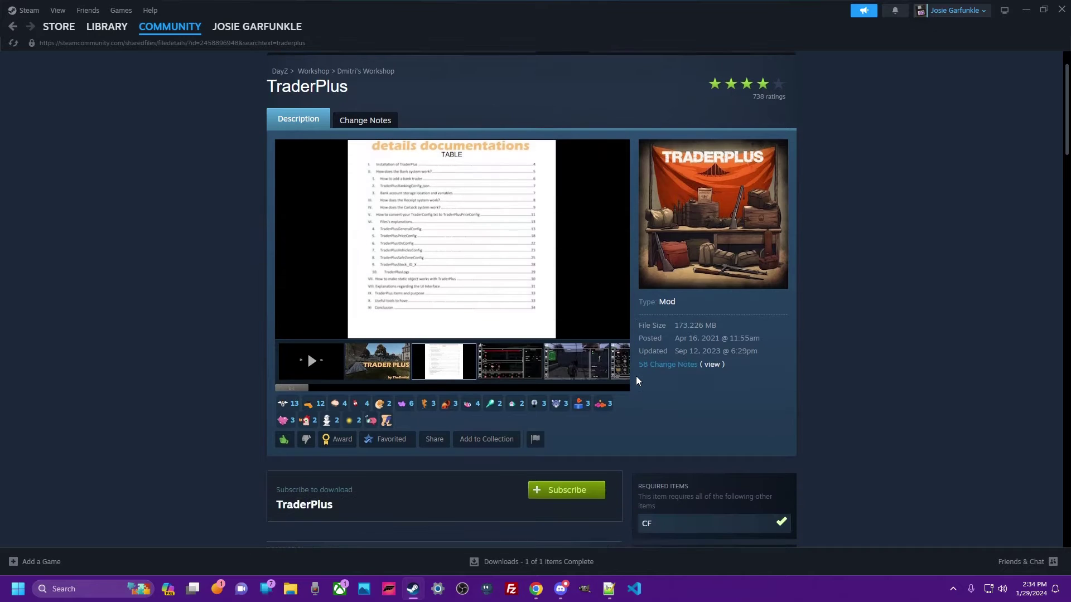
left_click(537, 494)
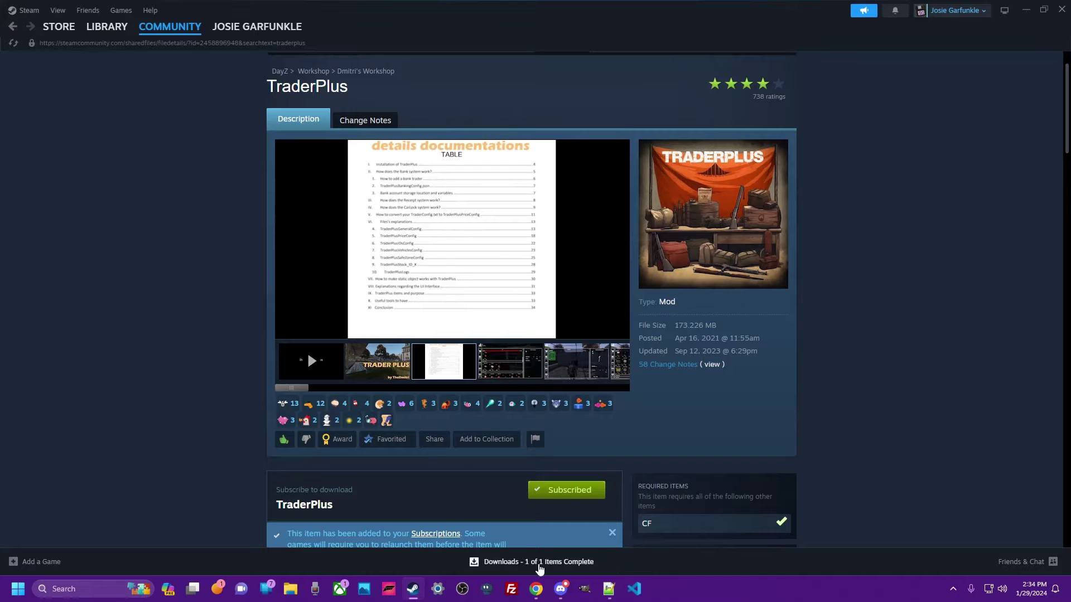
scroll(946, 223, "down", 1)
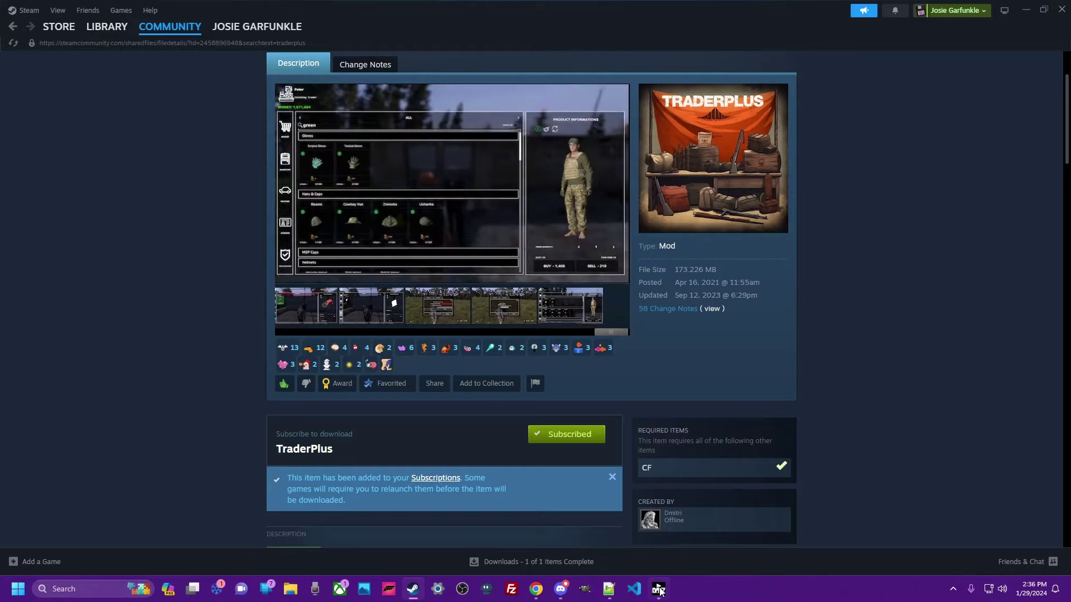
Switch to the DayZ Launcher, load the newly installed TraderPlus mod, and close the launcher.
left_click(659, 589)
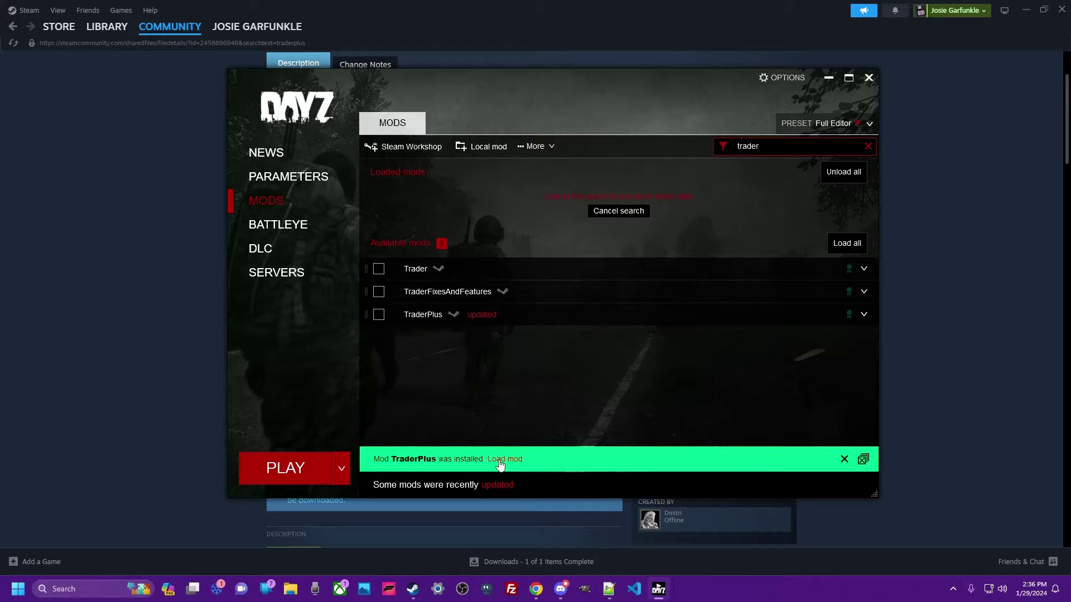
left_click(499, 464)
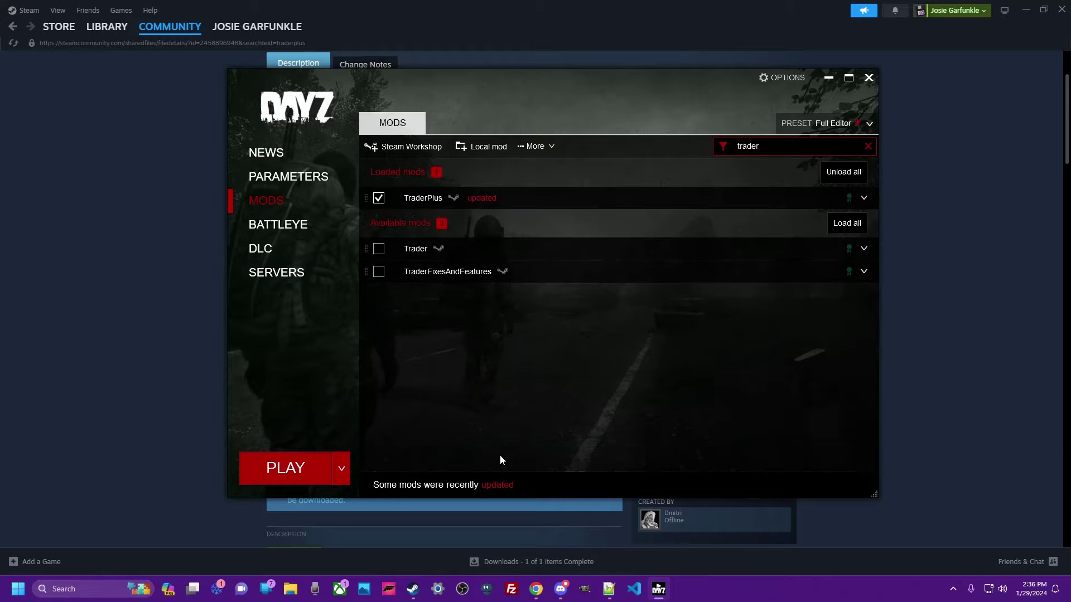
left_click(870, 77)
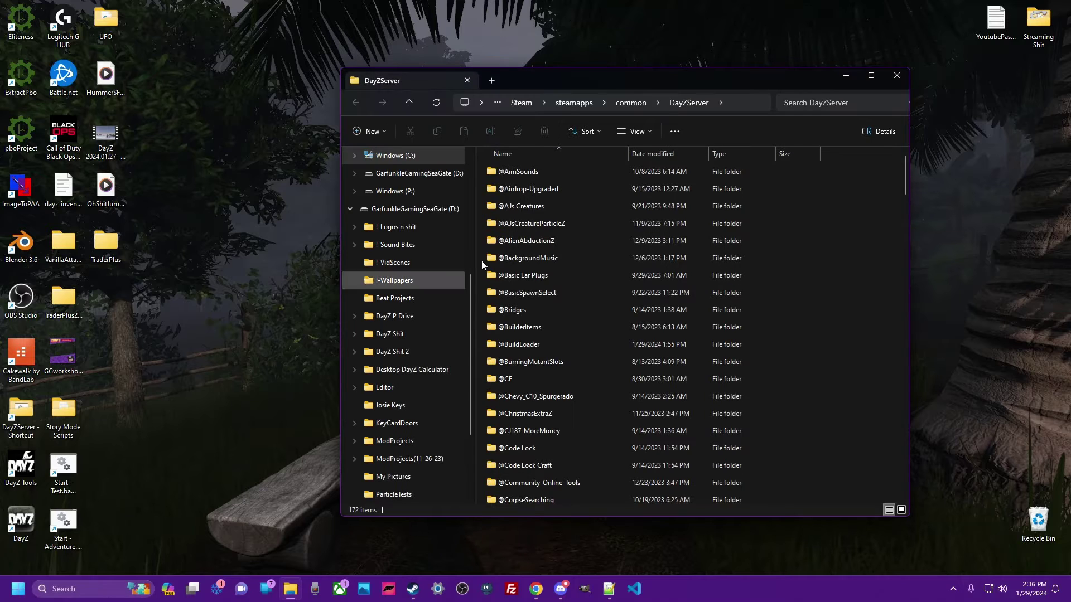
left_click(628, 104)
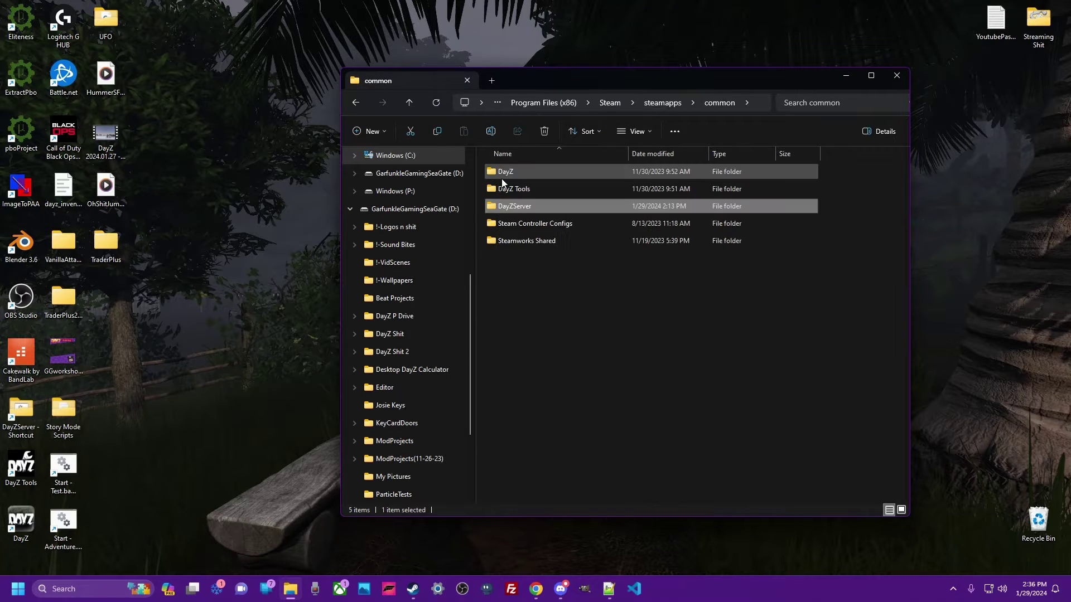
double_click(506, 173)
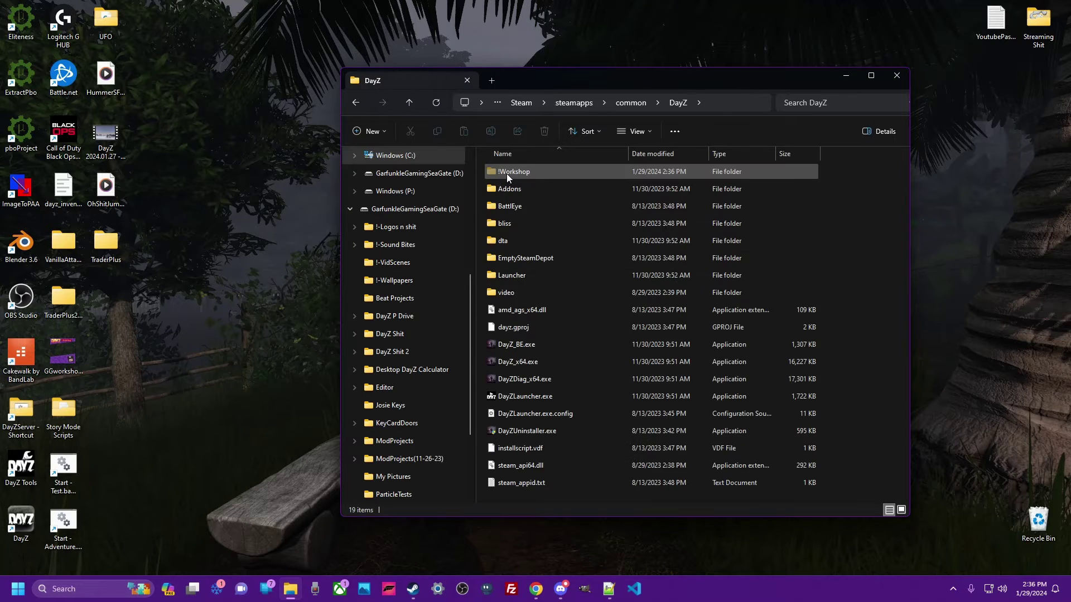
double_click(506, 178)
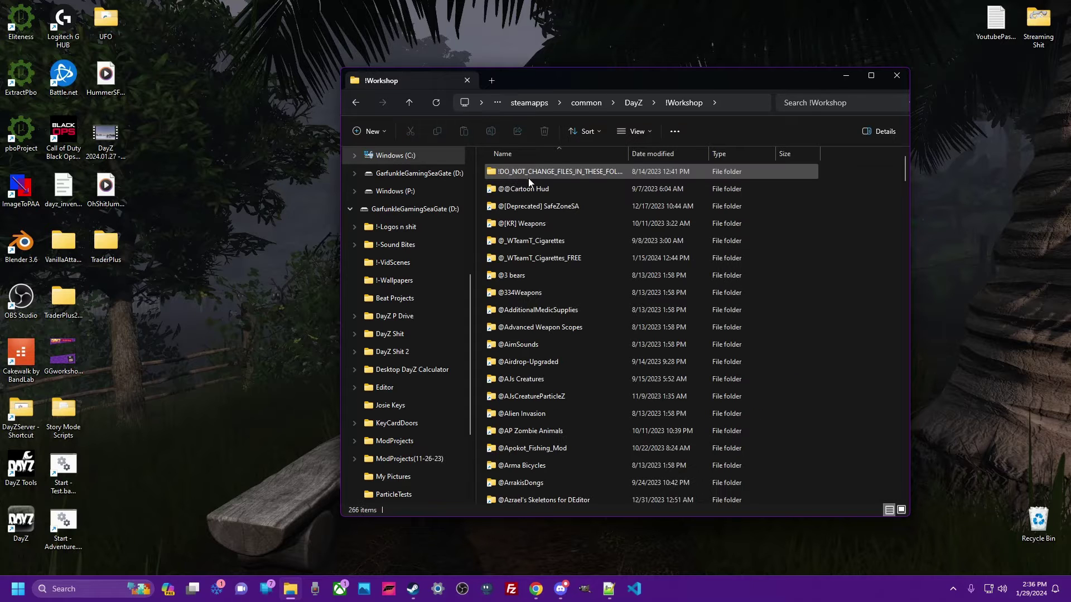
scroll(593, 341, "down", 8)
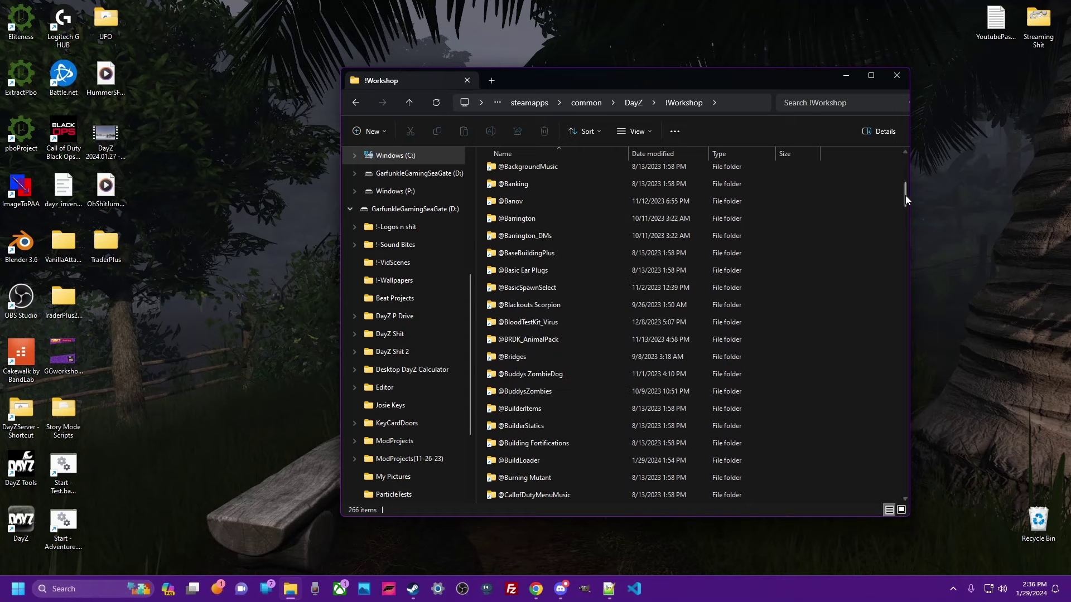
left_click_drag(907, 196, 898, 440)
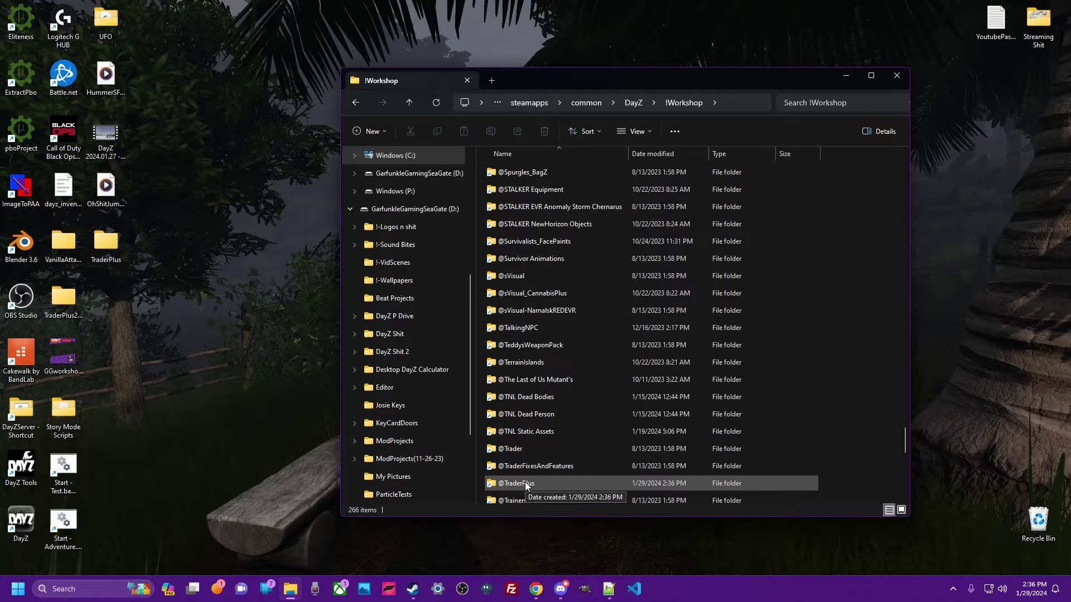
Open the DayZServer folder in a second window and arrange it beside the !Workshop window.
left_click_drag(590, 79, 731, 67)
left_click(239, 212)
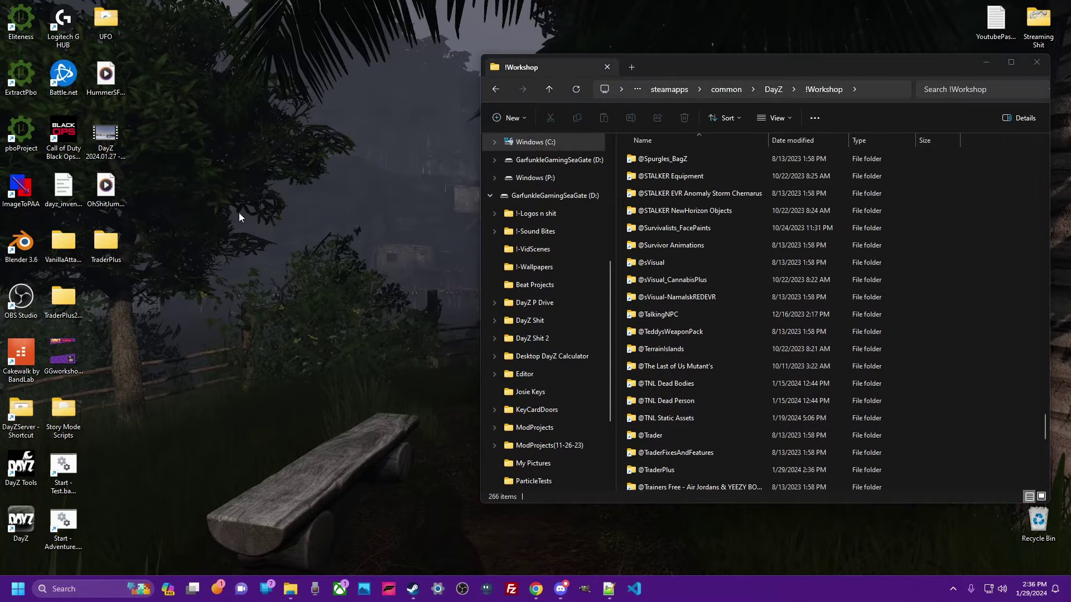
left_click_drag(770, 82, 315, 68)
scroll(340, 309, "down", 17)
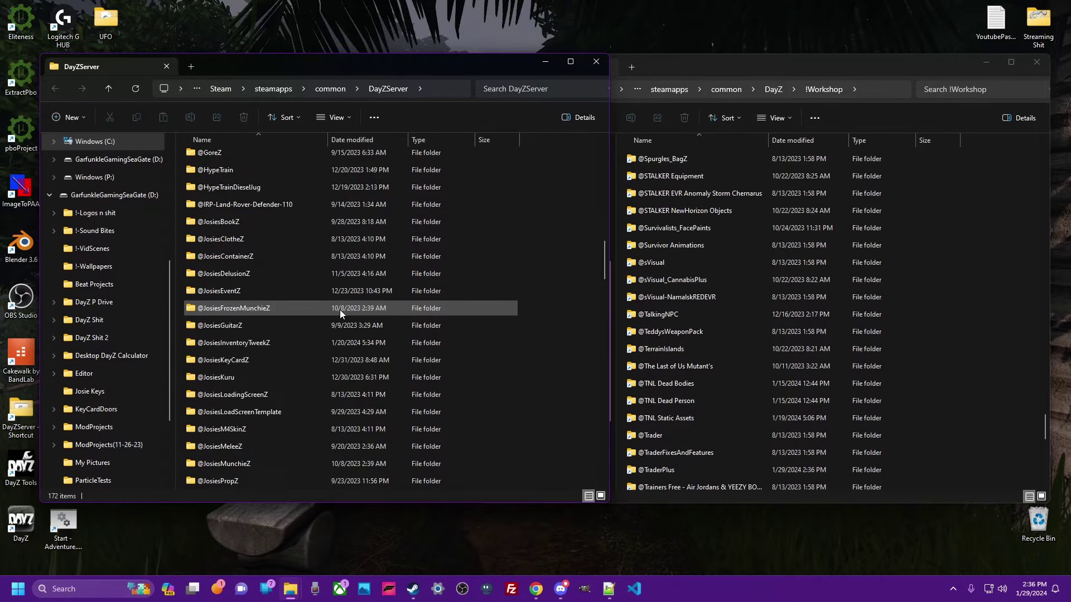
scroll(340, 309, "down", 17)
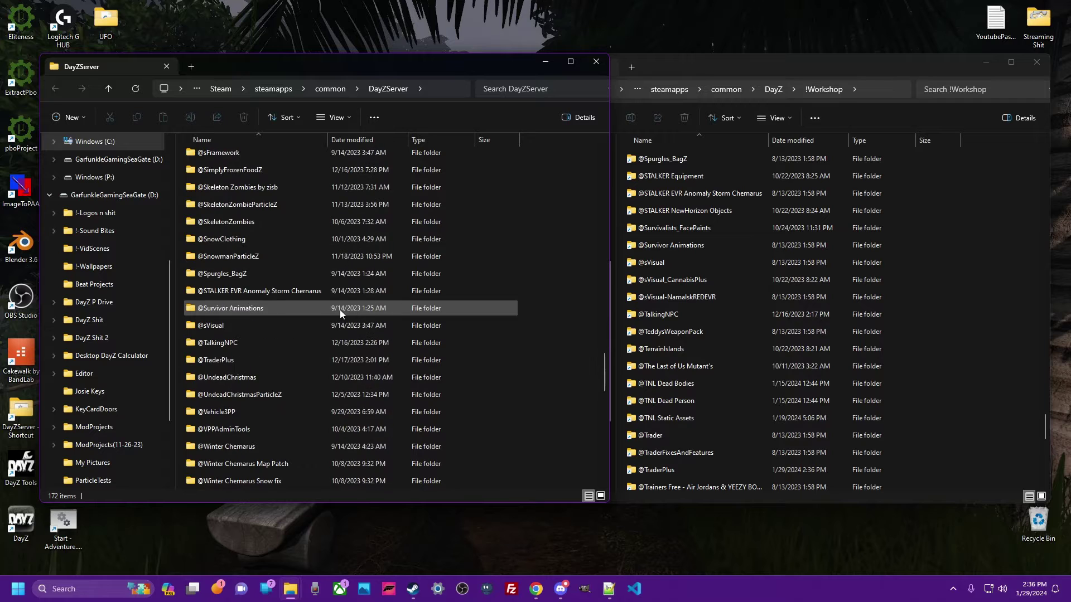
left_click(211, 362)
right_click(215, 359)
left_click(289, 371)
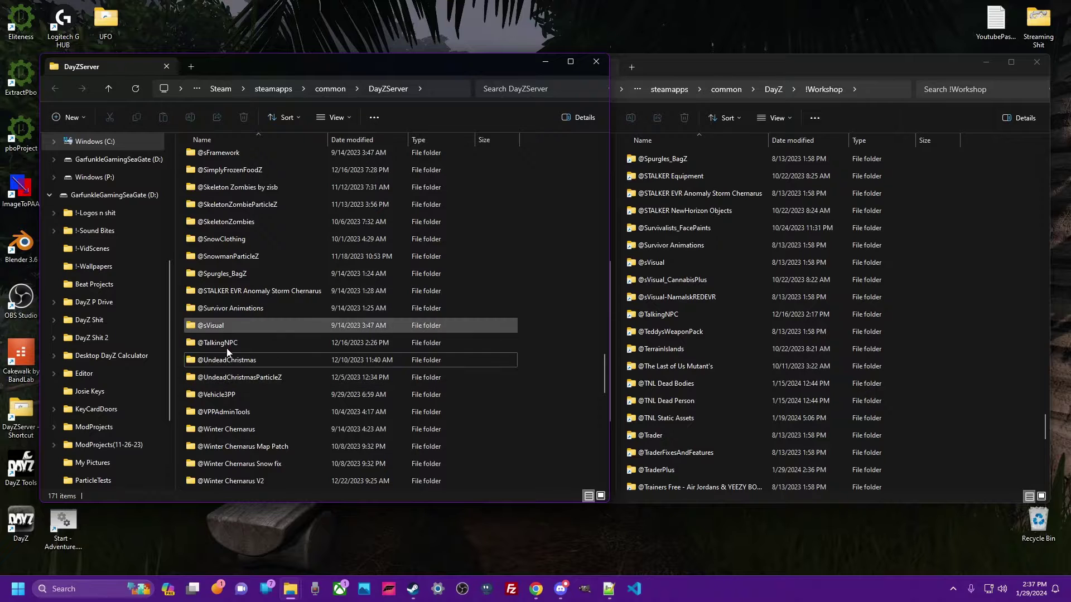
left_click_drag(389, 66, 534, 79)
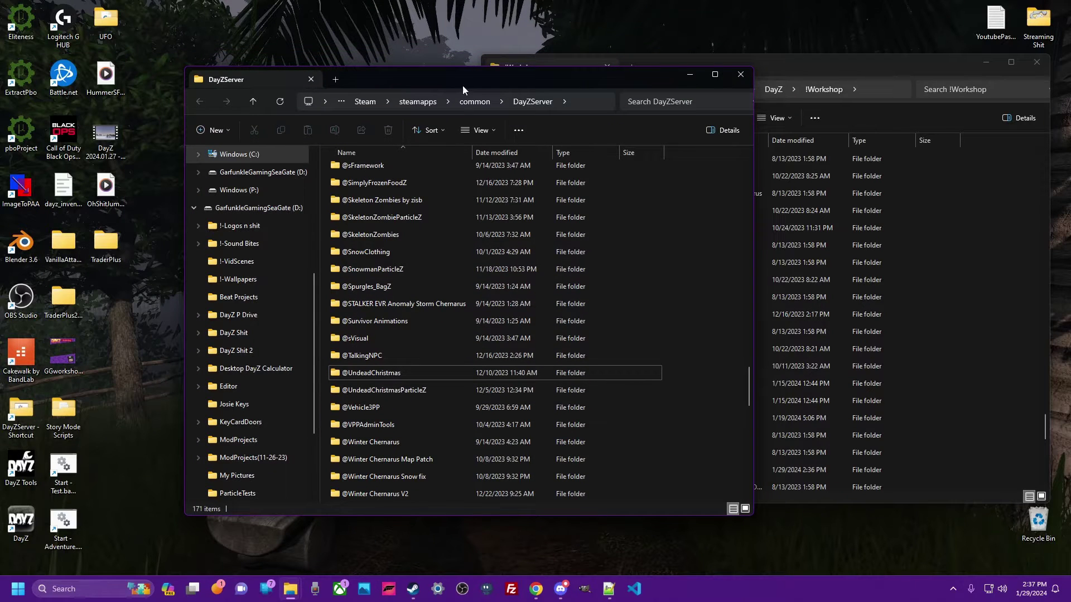
left_click_drag(462, 84, 316, 63)
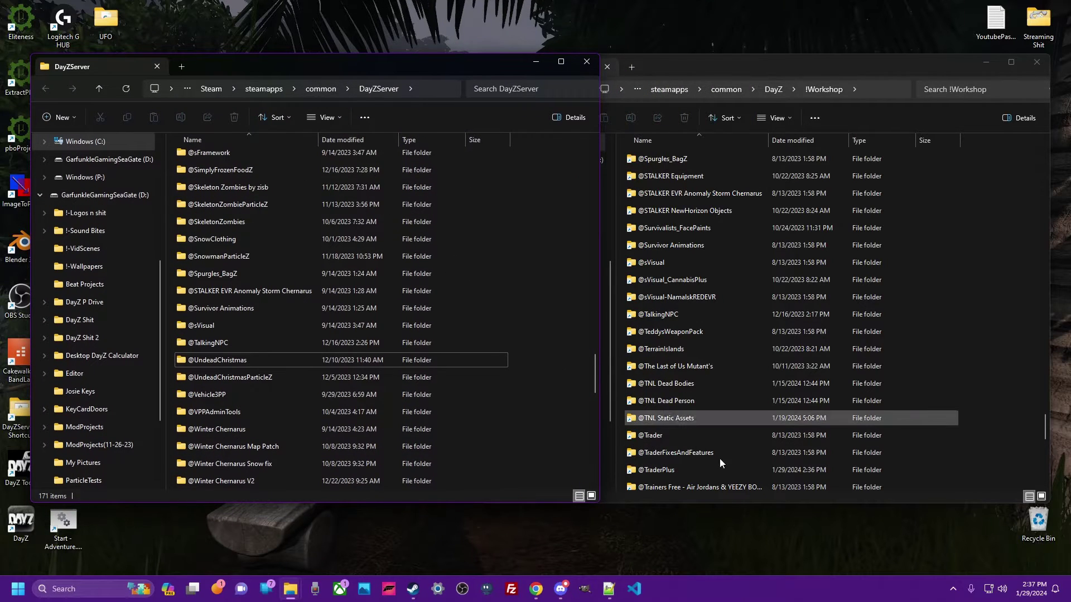
left_click(659, 471)
right_click(661, 472)
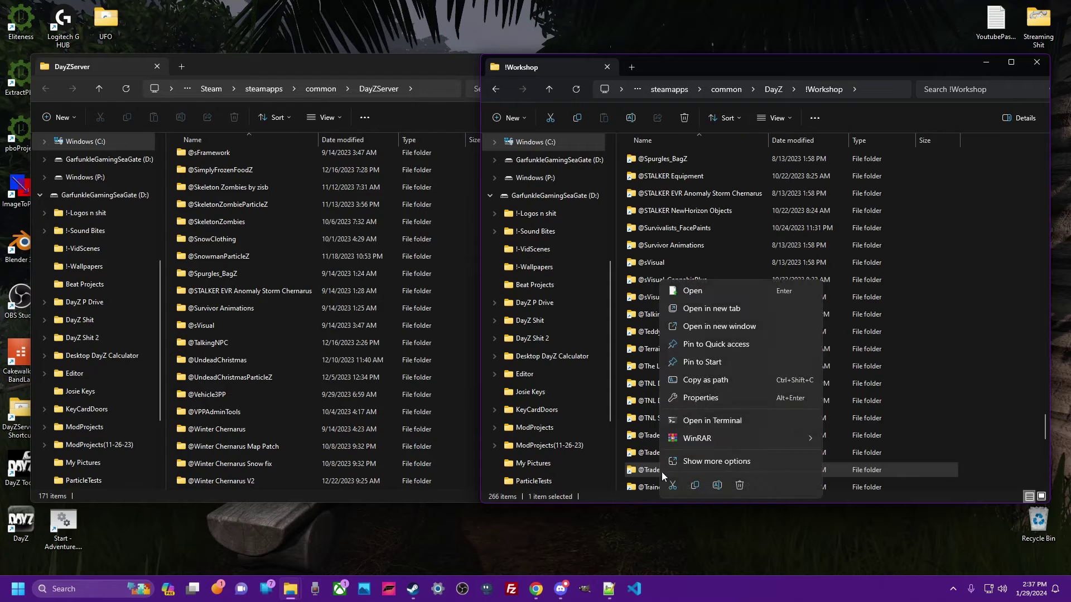
left_click(695, 485)
left_click(423, 100)
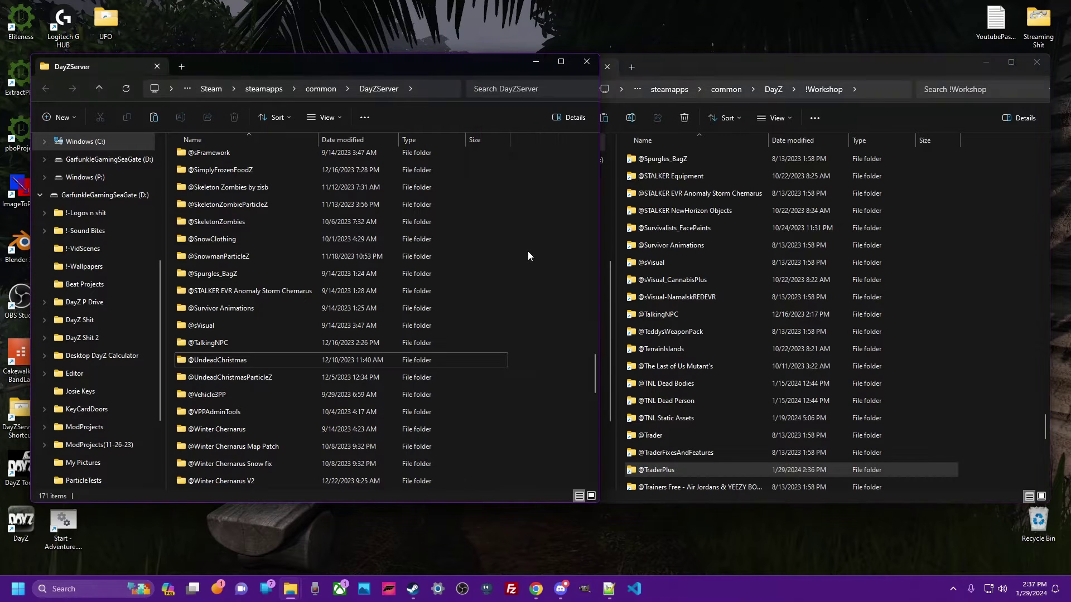
right_click(530, 254)
left_click(540, 266)
left_click_drag(590, 377, 581, 490)
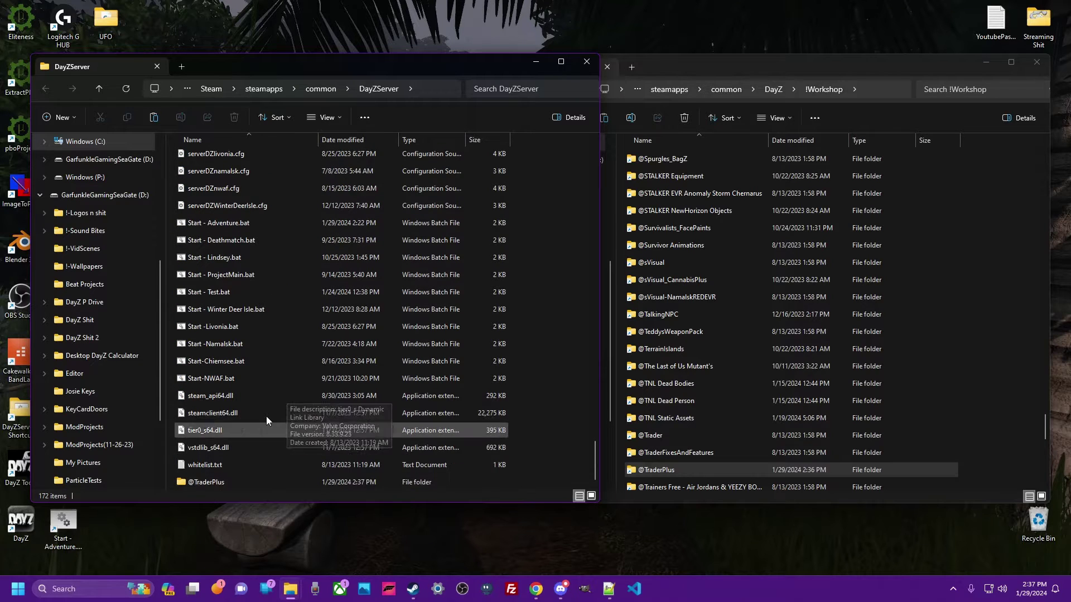
scroll(266, 416, "up", 6)
scroll(266, 416, "up", 1)
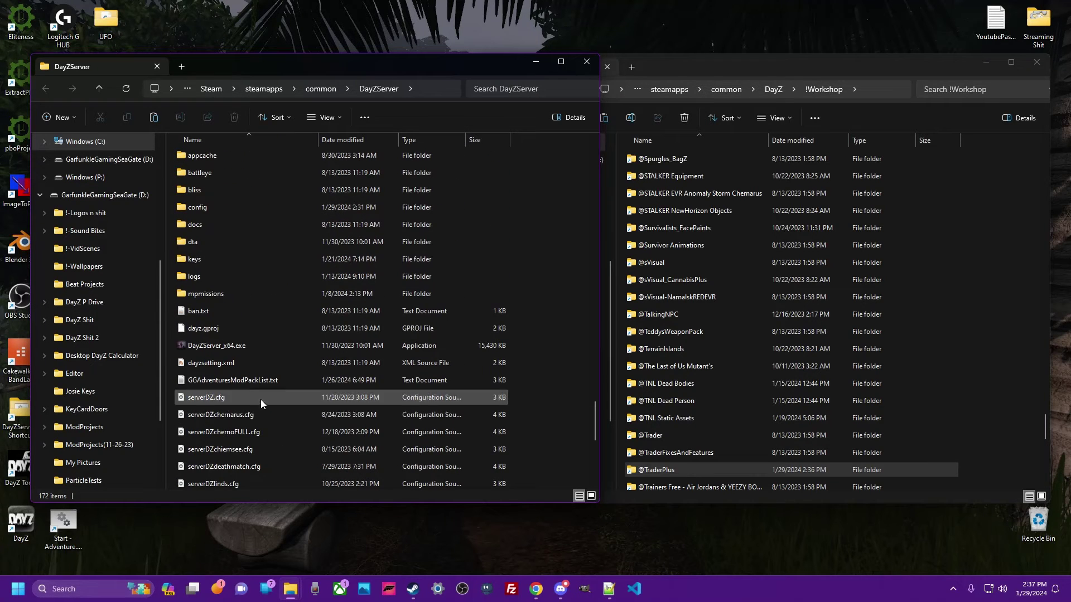
double_click(180, 261)
double_click(647, 470)
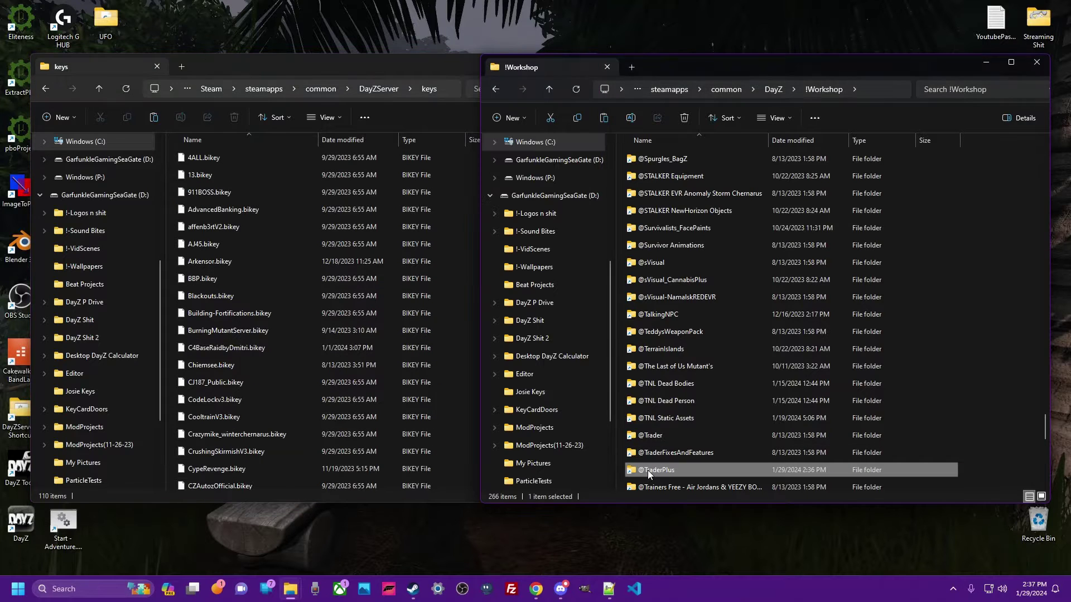
double_click(654, 196)
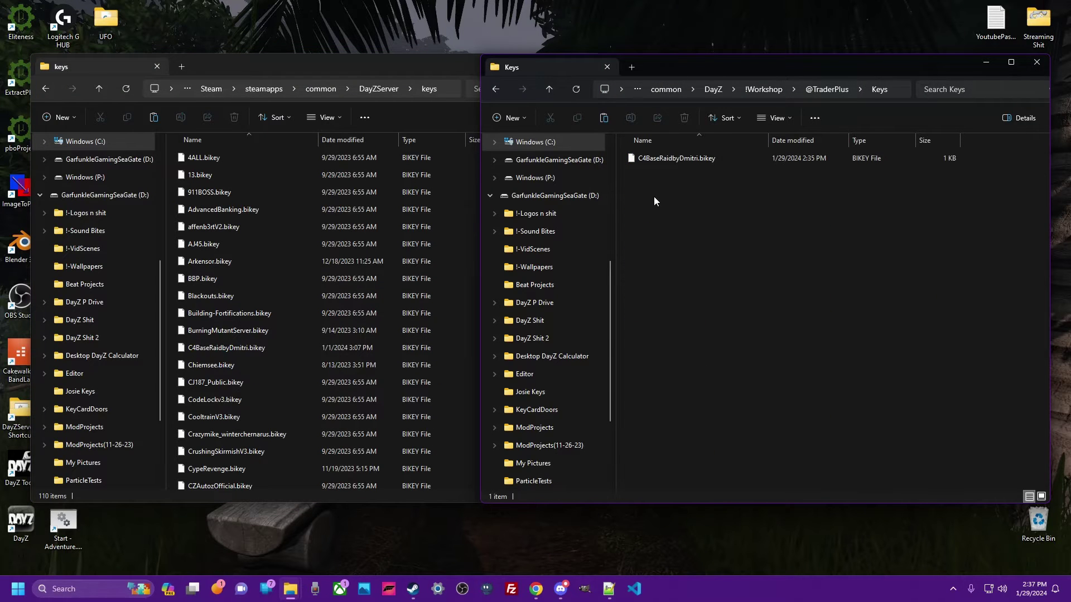
left_click(651, 156)
right_click(652, 156)
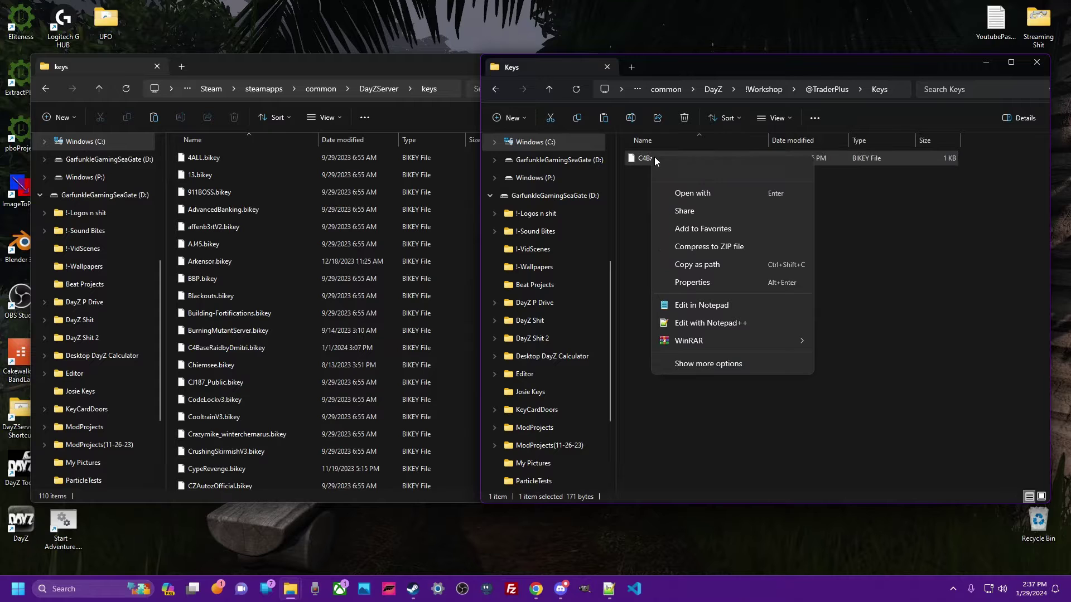
left_click(686, 170)
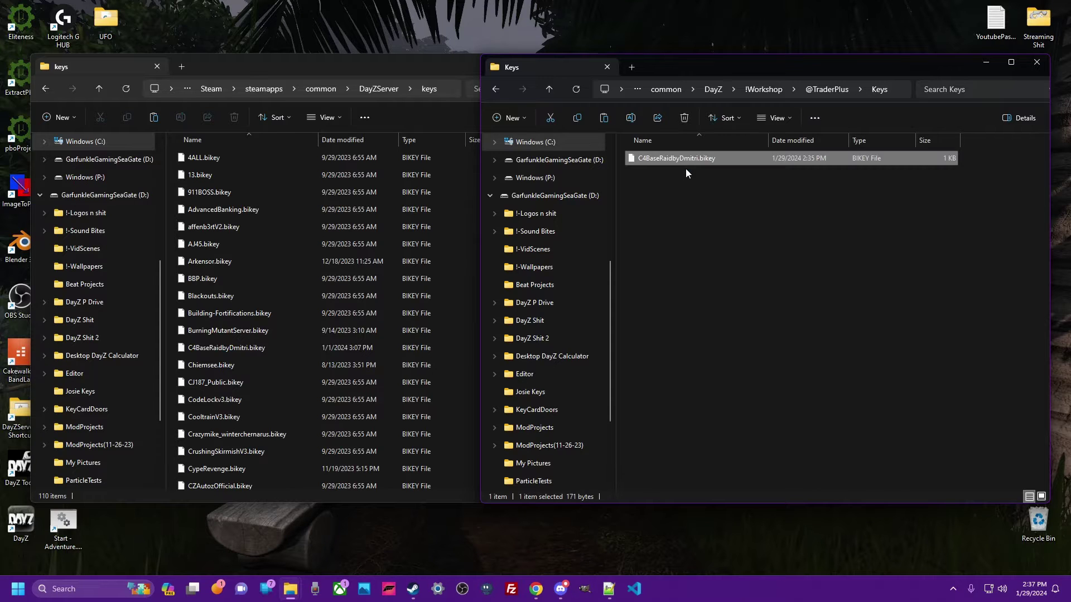
left_click(442, 61)
right_click(570, 249)
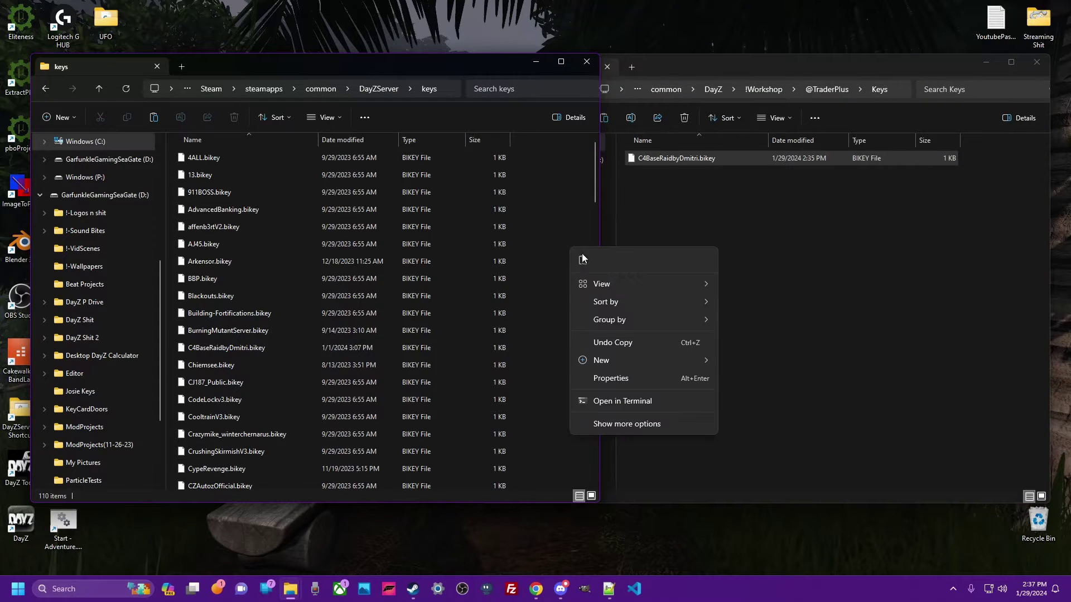
left_click(582, 265)
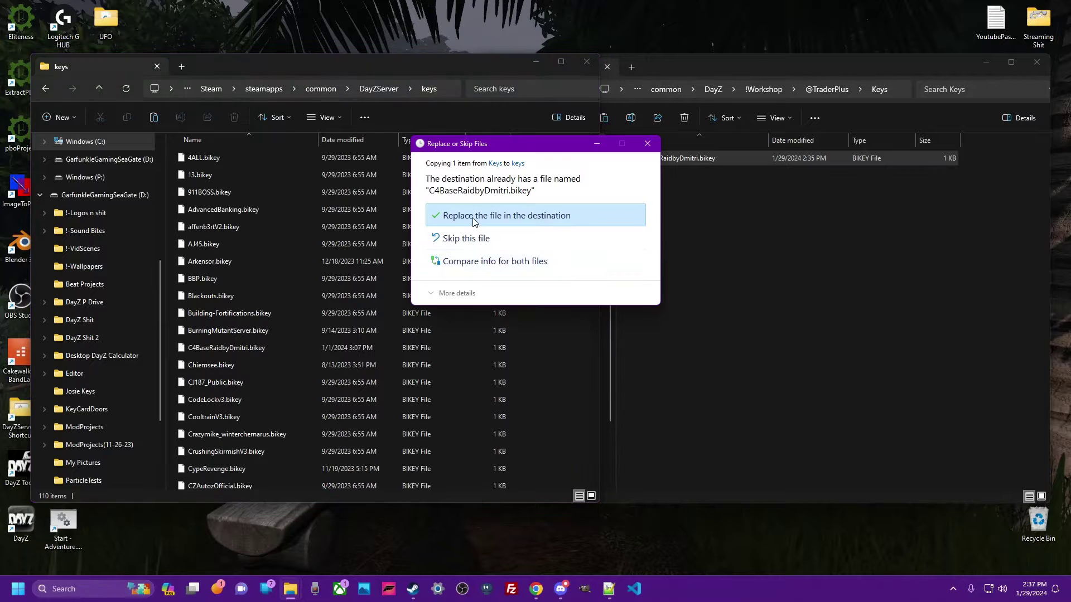
left_click(546, 216)
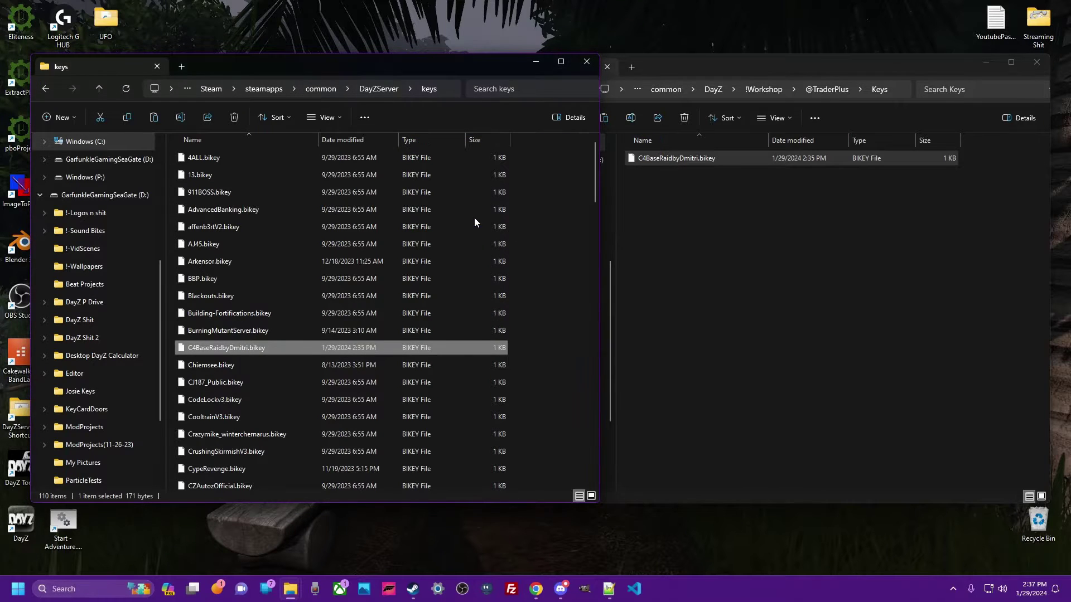
left_click(47, 88)
scroll(230, 410, "up", 6)
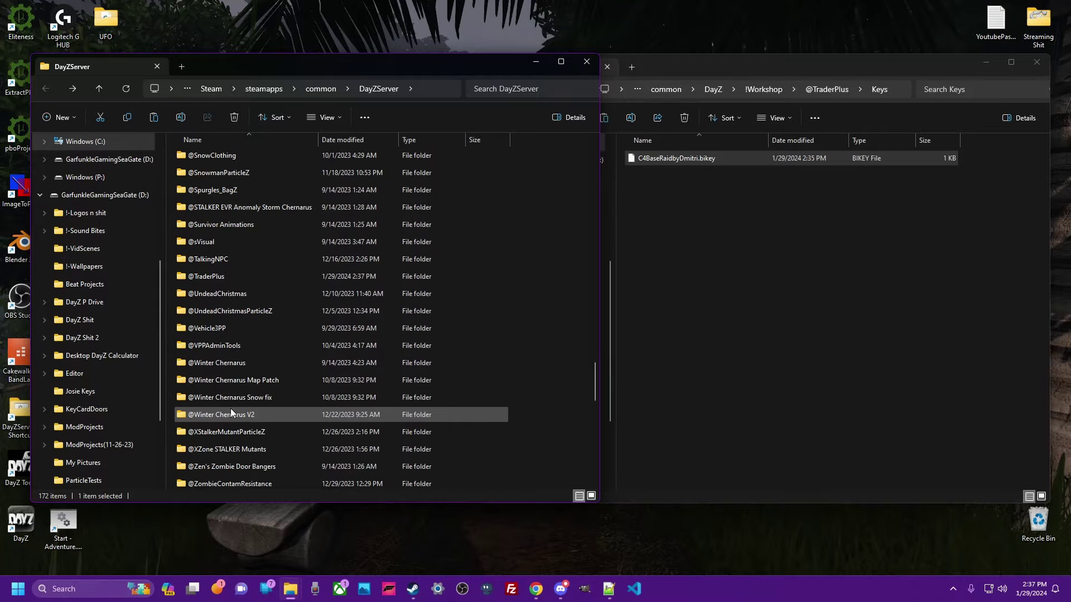
left_click(199, 276)
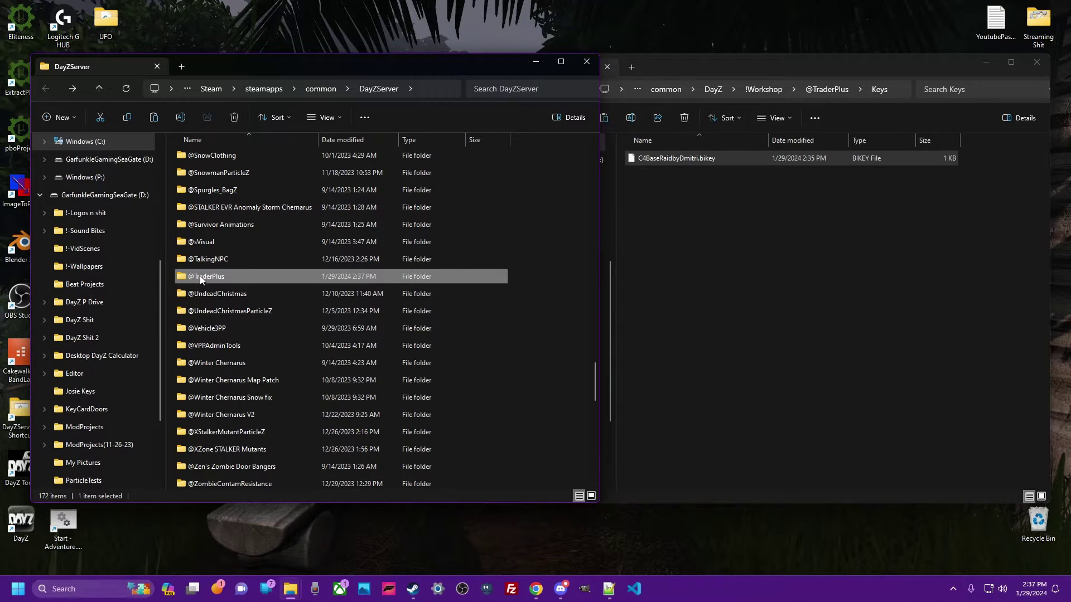
left_click(199, 276)
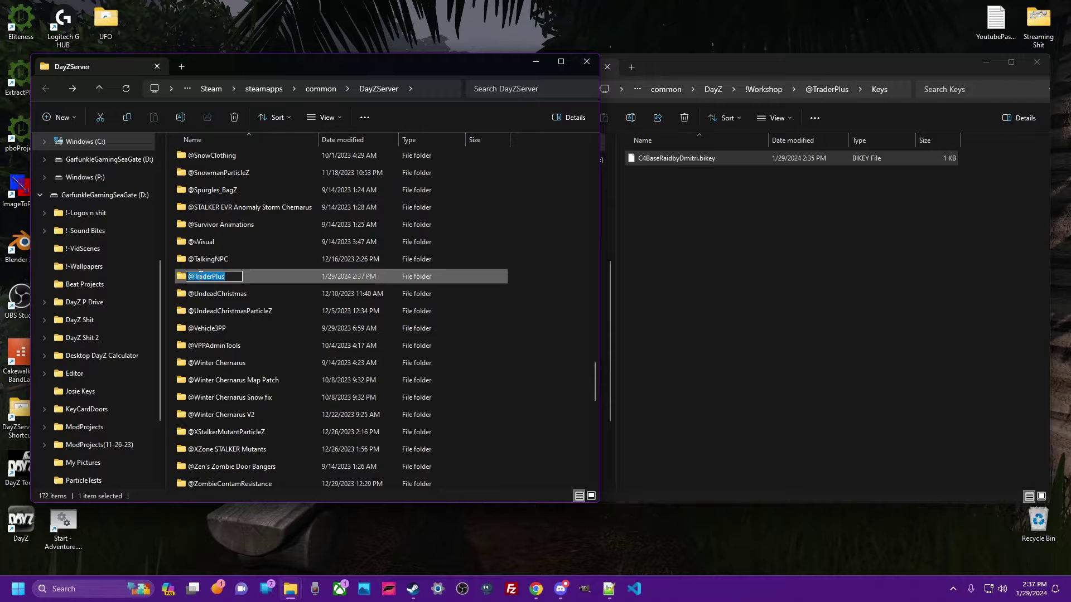
left_click(609, 589)
left_click_drag(668, 45, 584, 38)
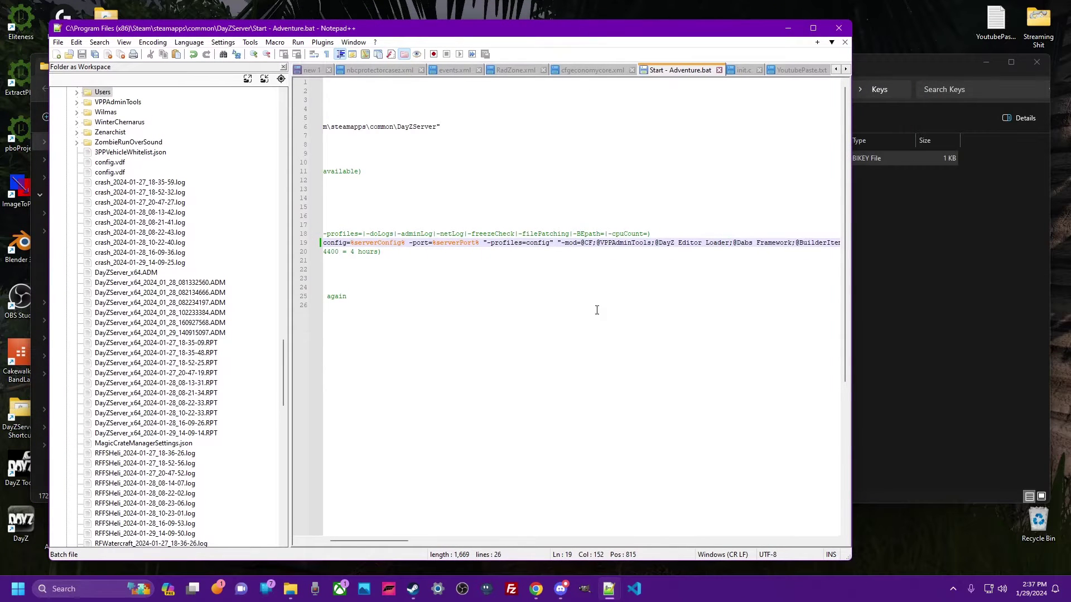
key("ctrl+f")
key("ctrl+v")
key("Return")
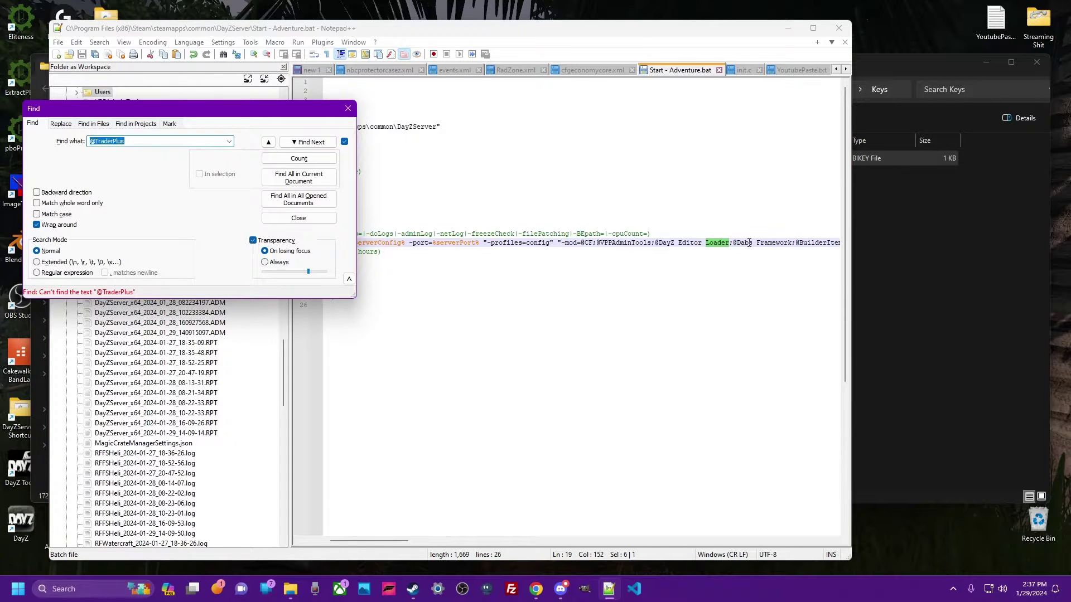
left_click(733, 242)
key("Right")
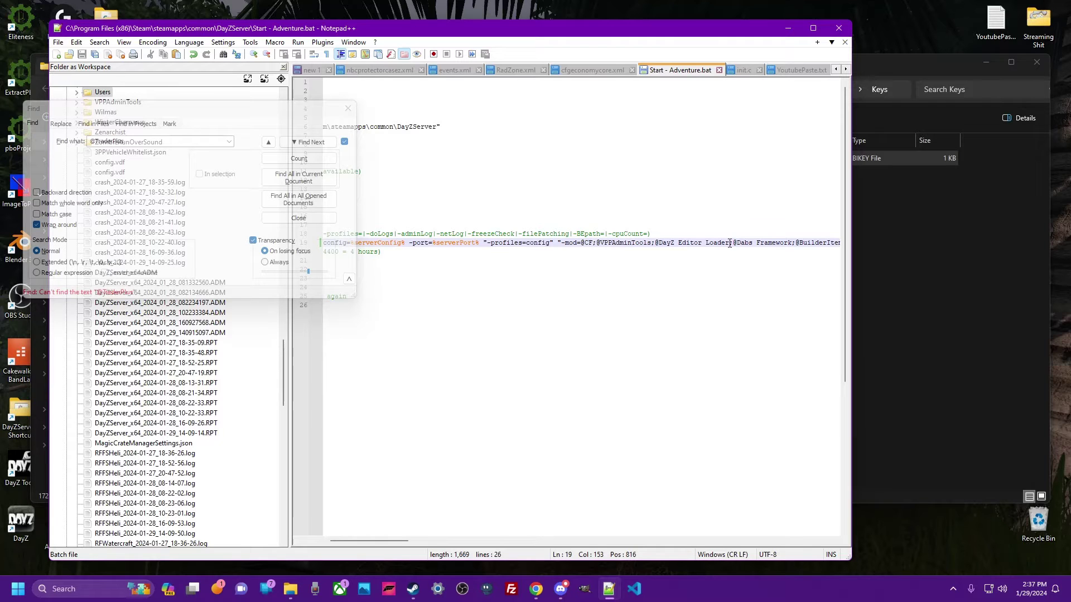
key("ctrl+v")
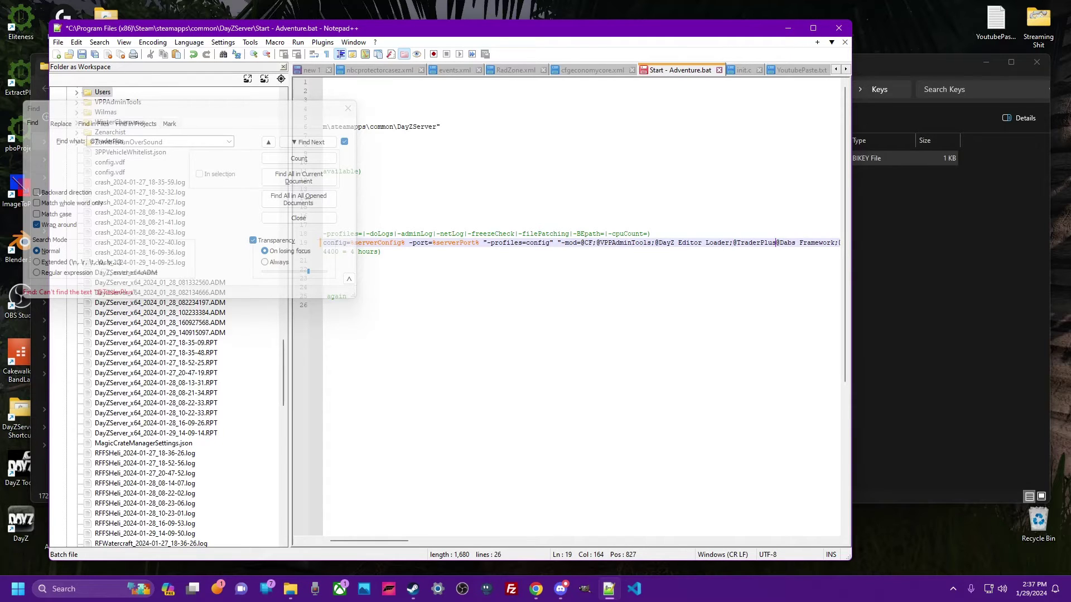
type(";")
left_click(788, 28)
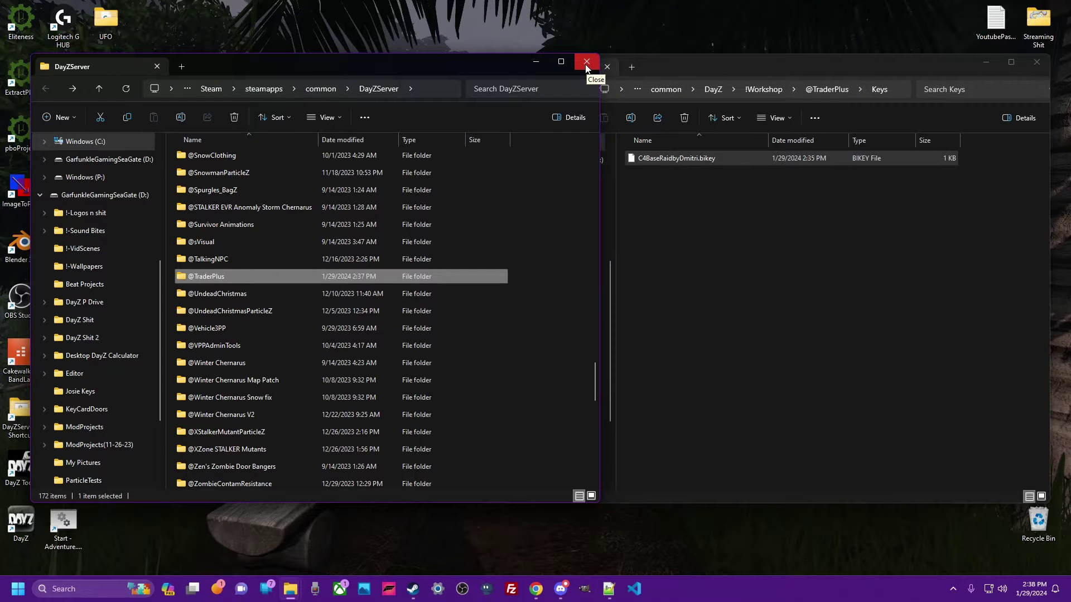
Close both File Explorer windows and start the local server with the Start - Adventure batch file on the desktop.
left_click(587, 64)
left_click(1032, 66)
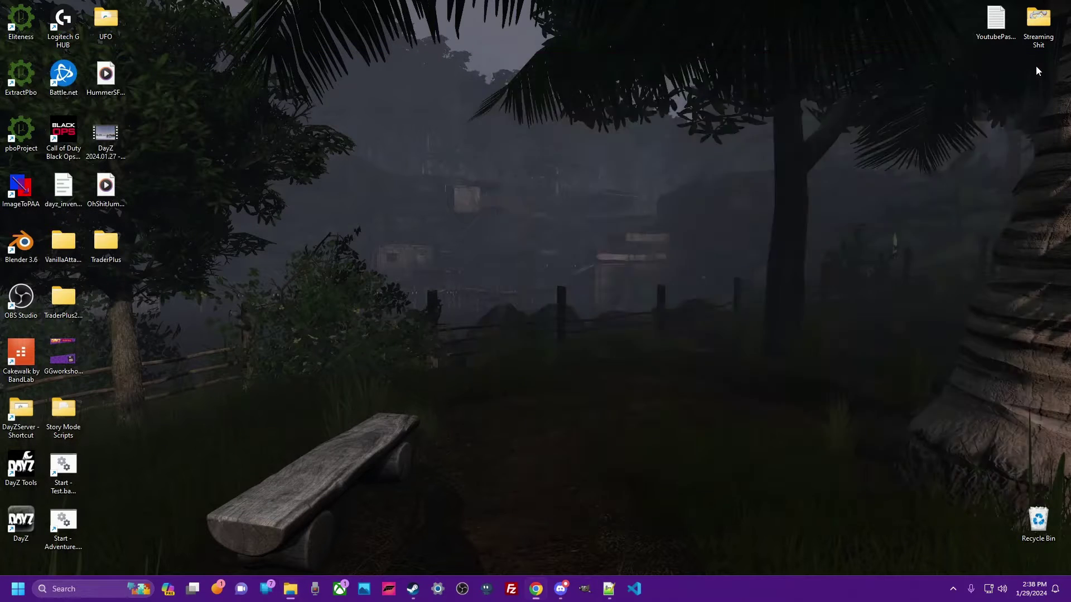
double_click(68, 521)
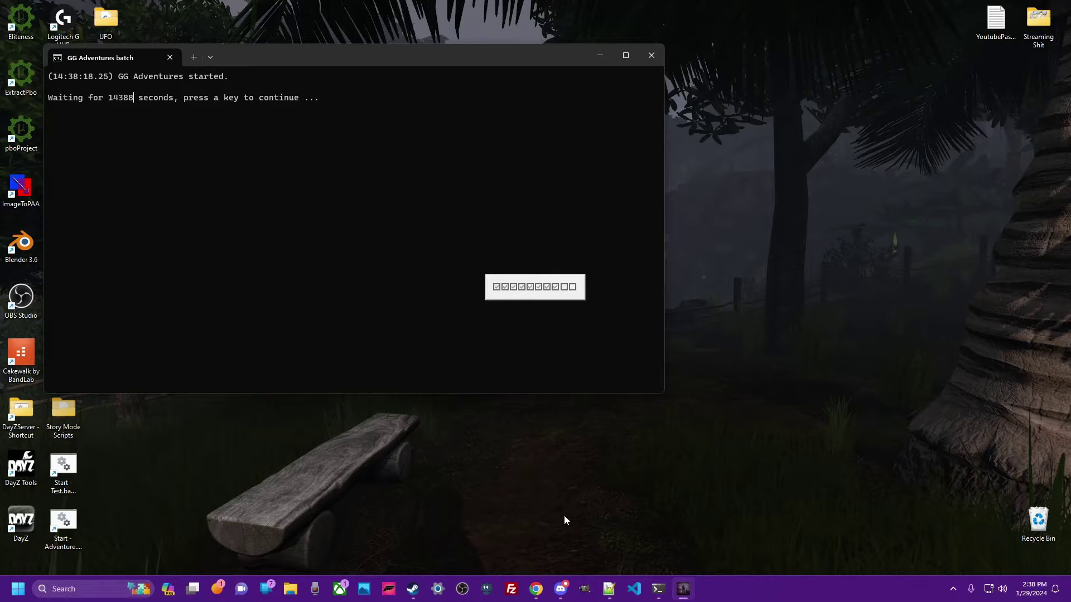
In the DayZ launcher, join the favorite server "GG | Local" with its required DLCs and mods set up.
mouse_move(611, 594)
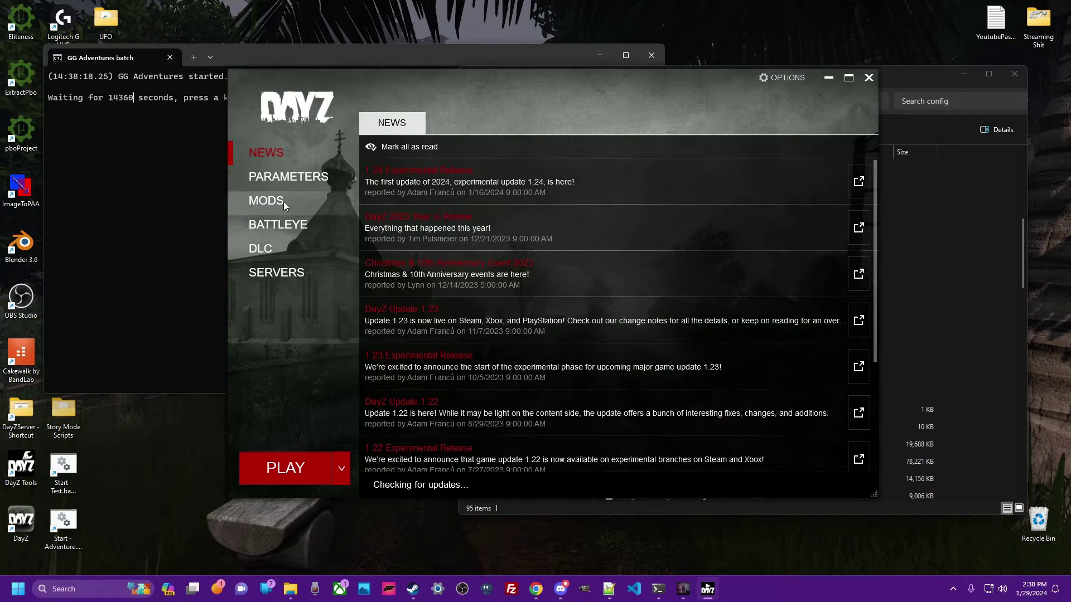
left_click(273, 271)
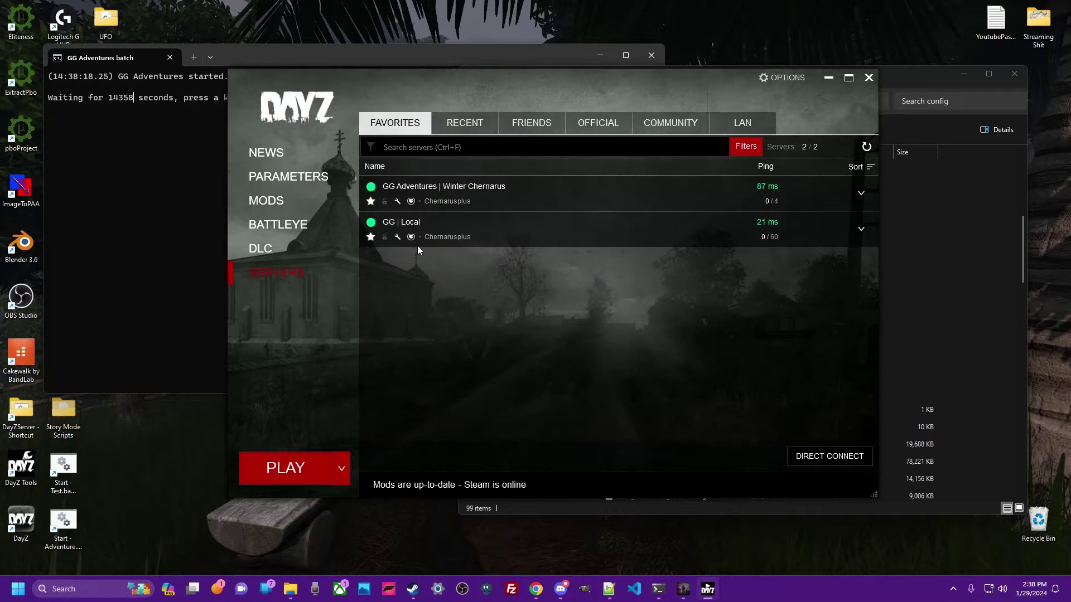
mouse_move(452, 230)
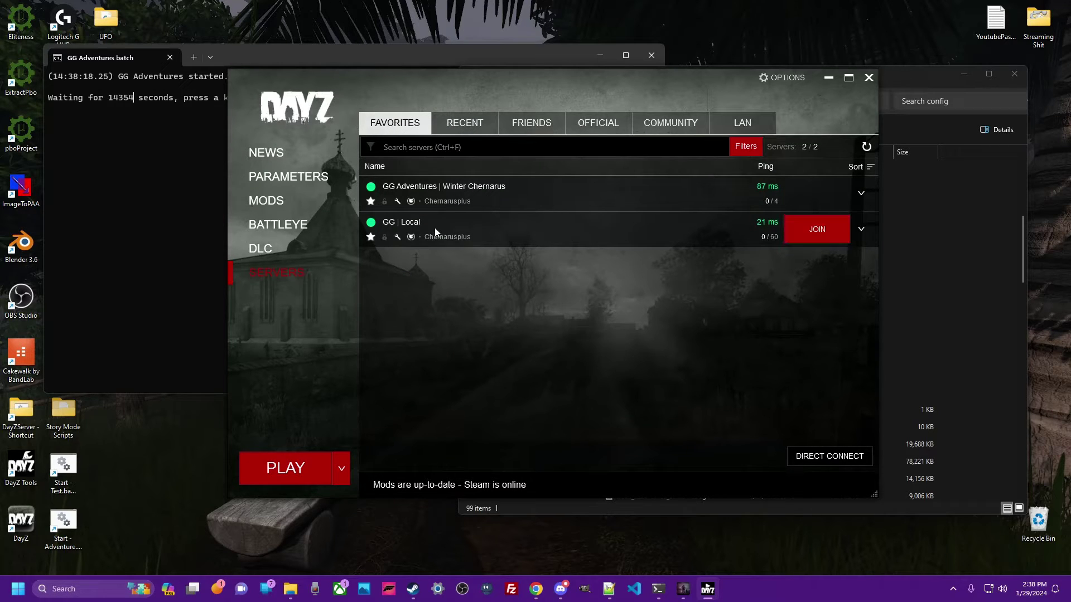
left_click(804, 230)
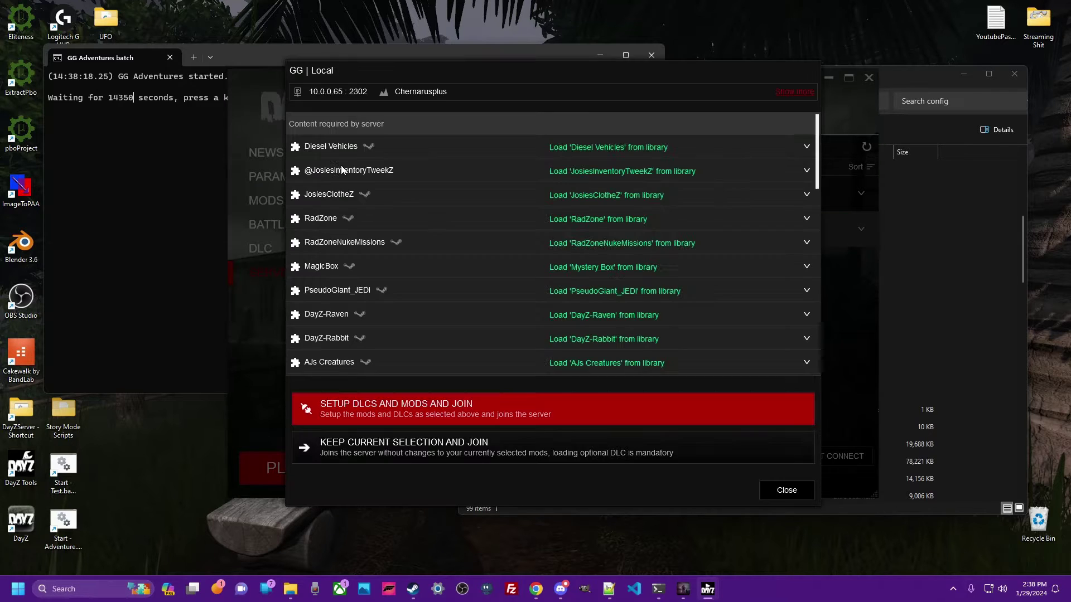
left_click(439, 412)
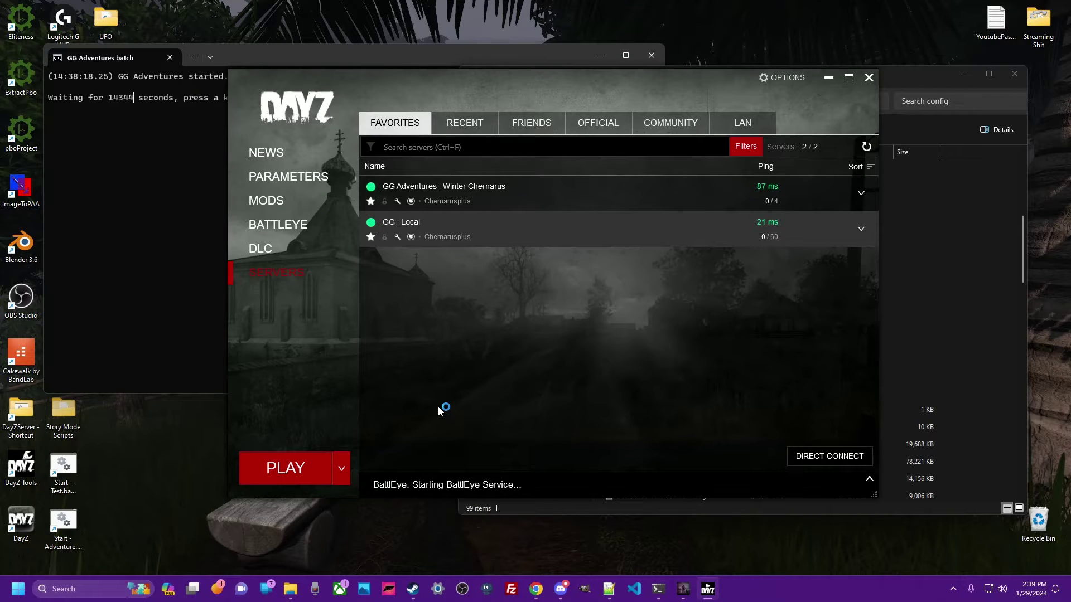
Refresh the server's config folder in File Explorer and open TraderPlusConfig inside its TraderPlus folder.
left_click_drag(912, 82, 775, 84)
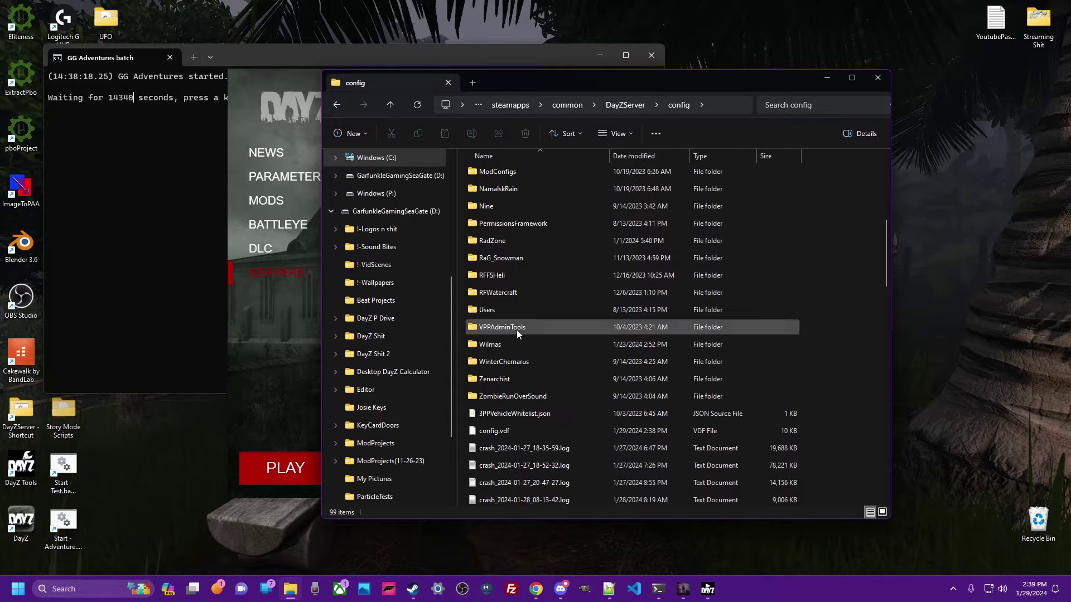
scroll(518, 329, "up", 1)
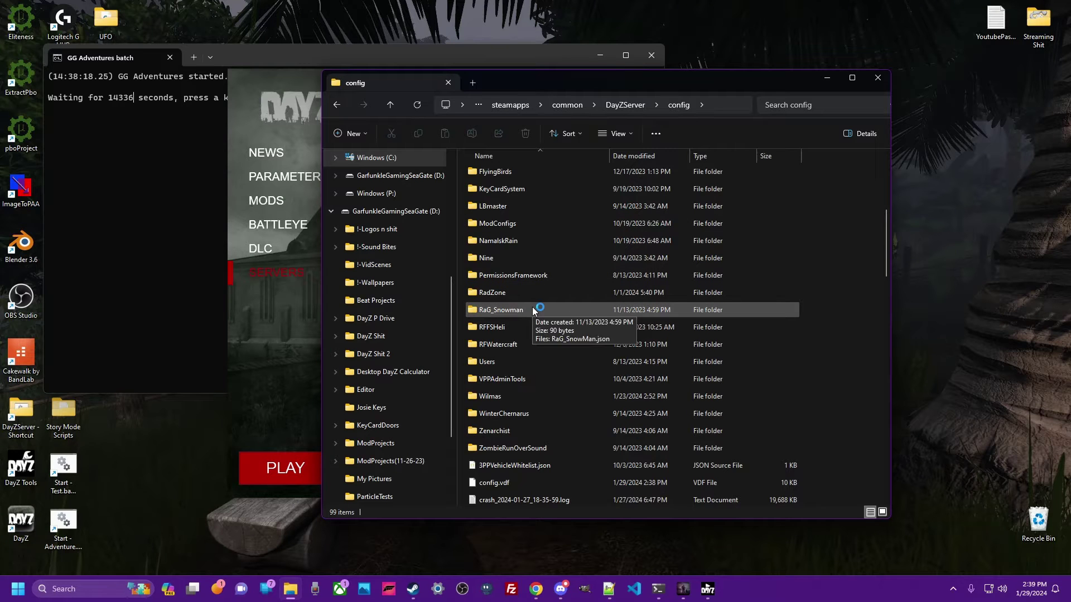
left_click(417, 105)
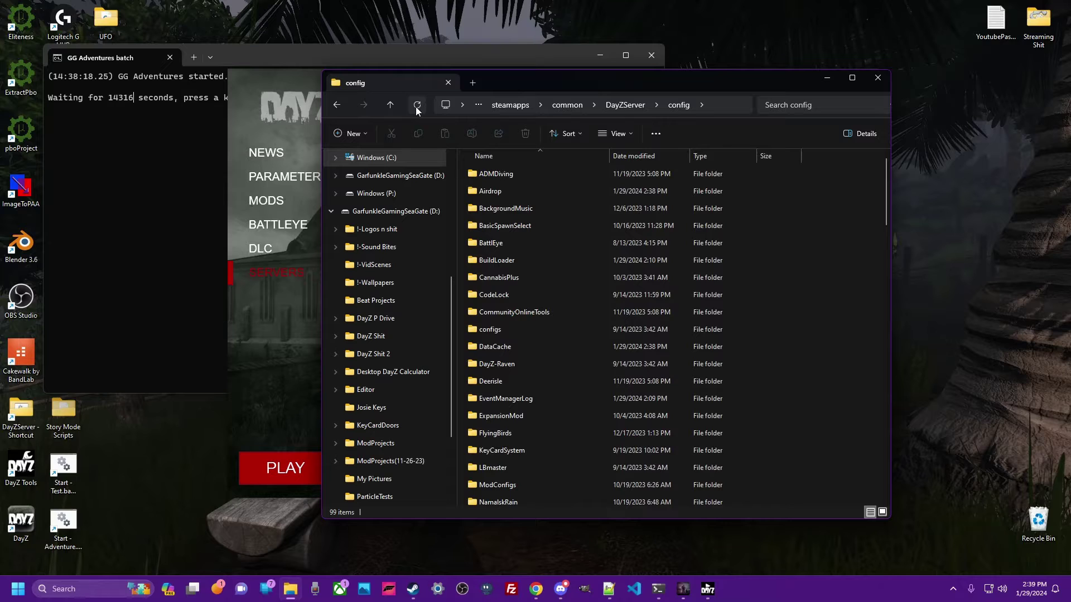
scroll(546, 359, "down", 4)
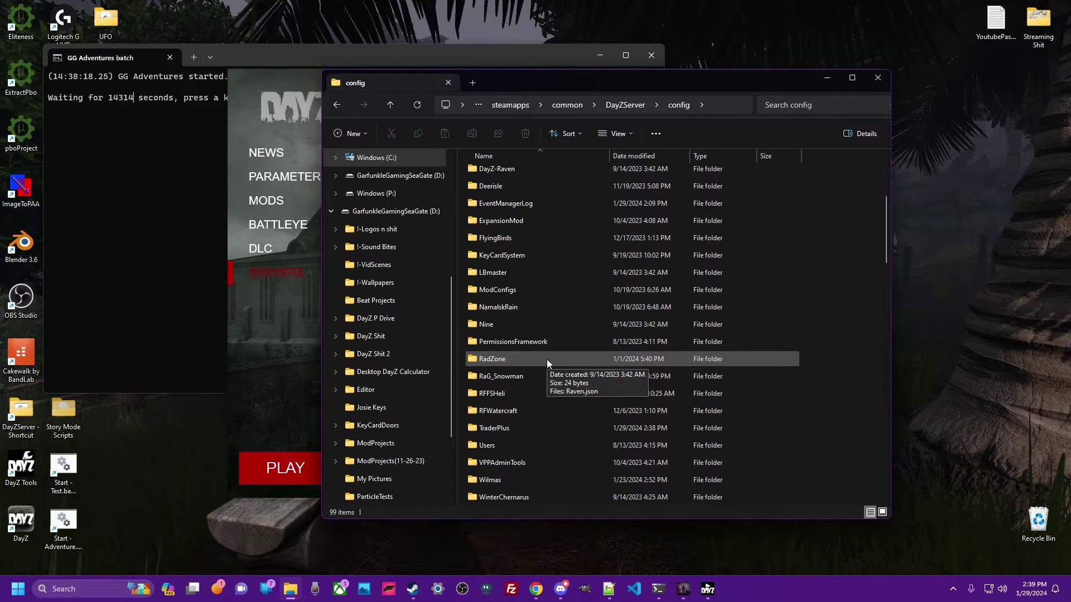
double_click(490, 428)
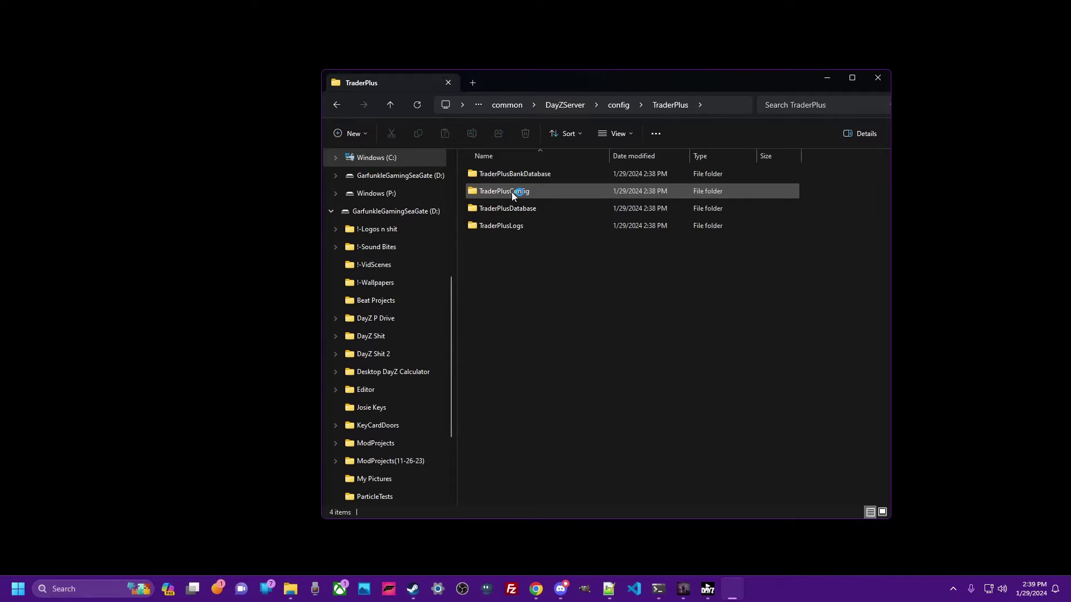
double_click(512, 191)
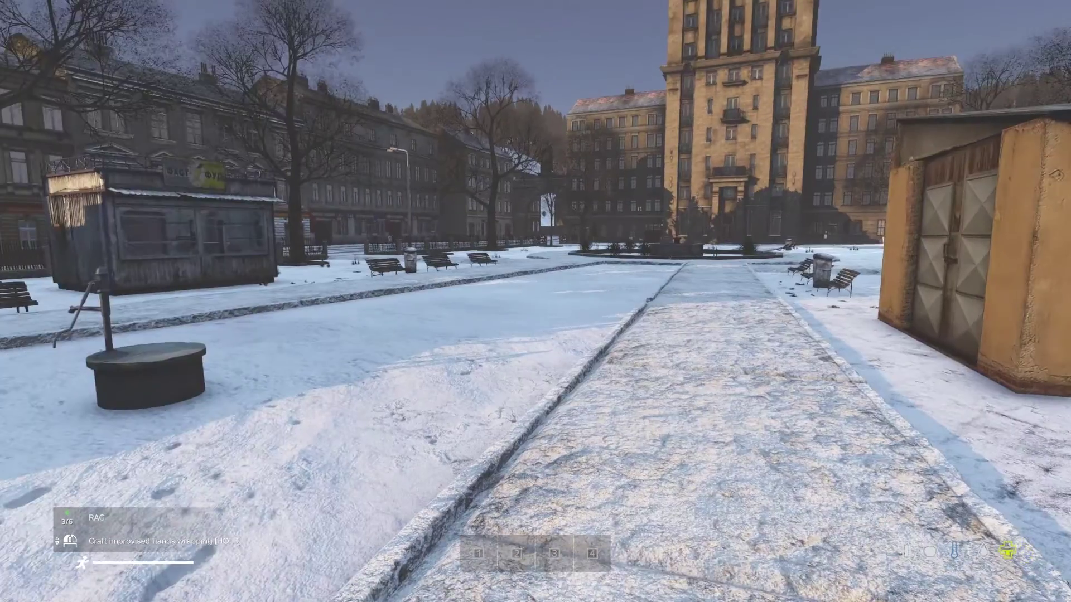
Walk to the kiosk in the game, view the Food Trader's market and inventory pages, and close the trader menu.
key("w")
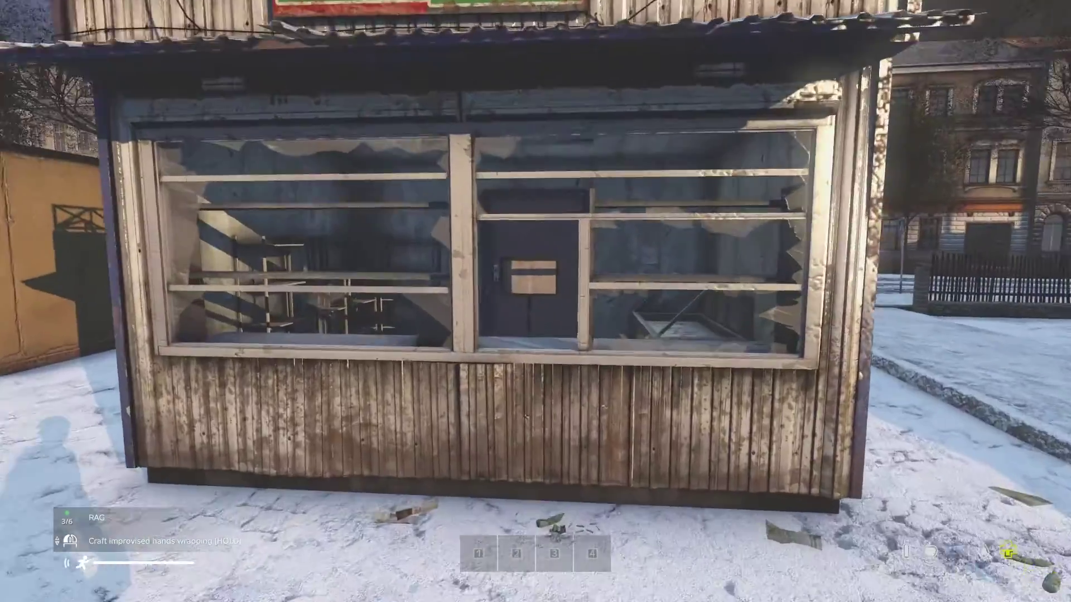
key("f")
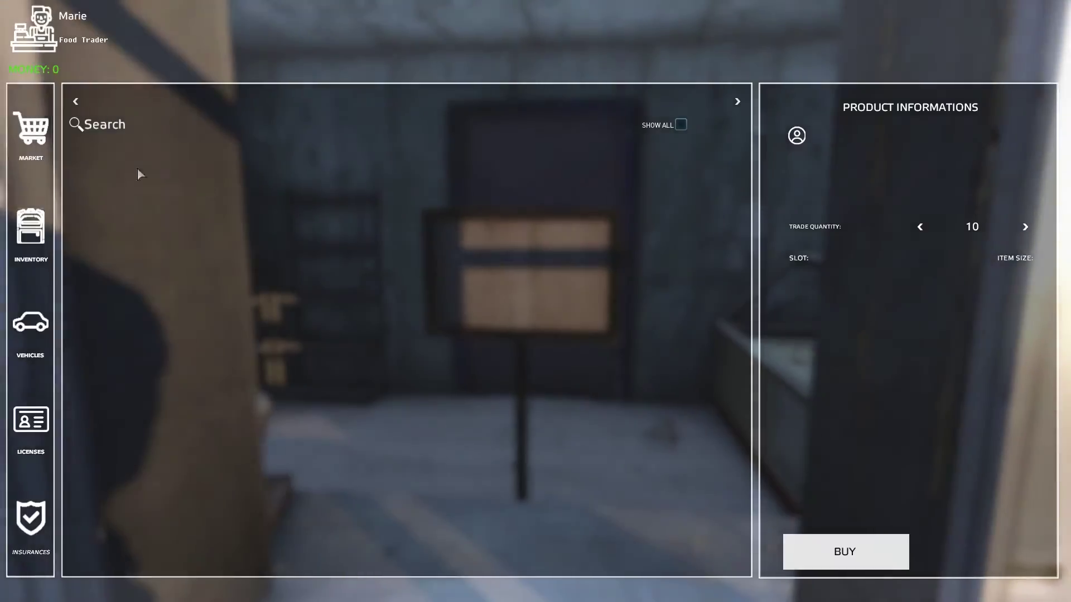
left_click(31, 228)
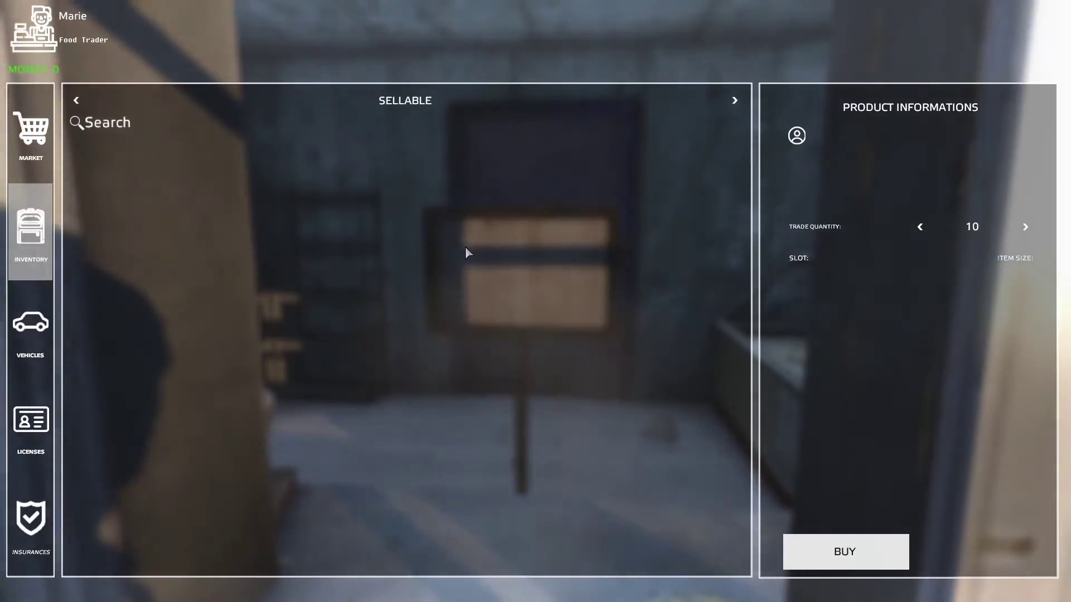
key("Escape")
Enter the nearby garage, view the Car Trader's market page, and close the trader menu.
key("w")
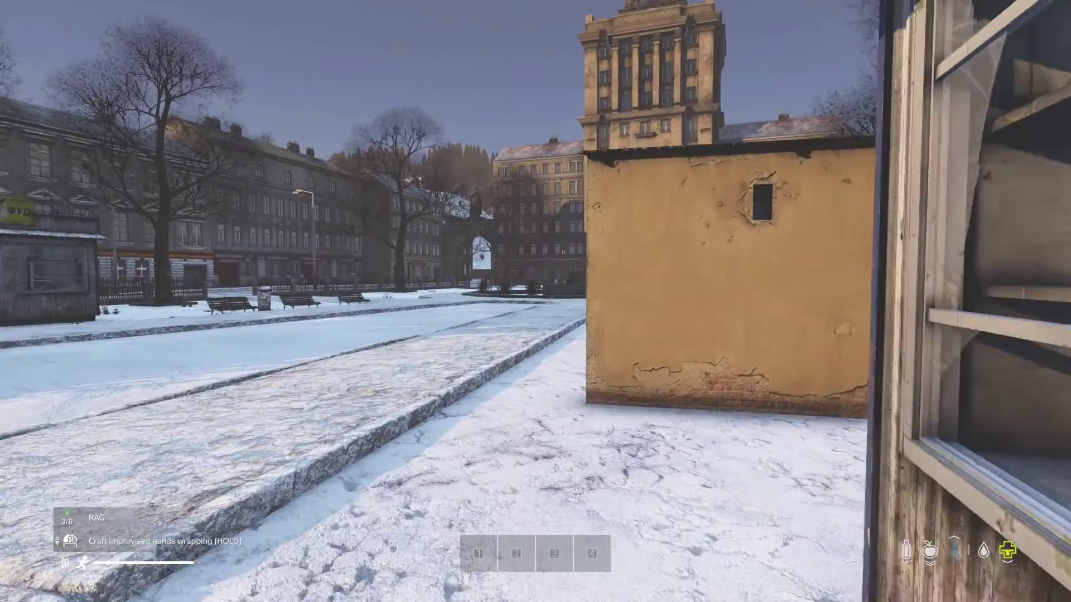
key("w")
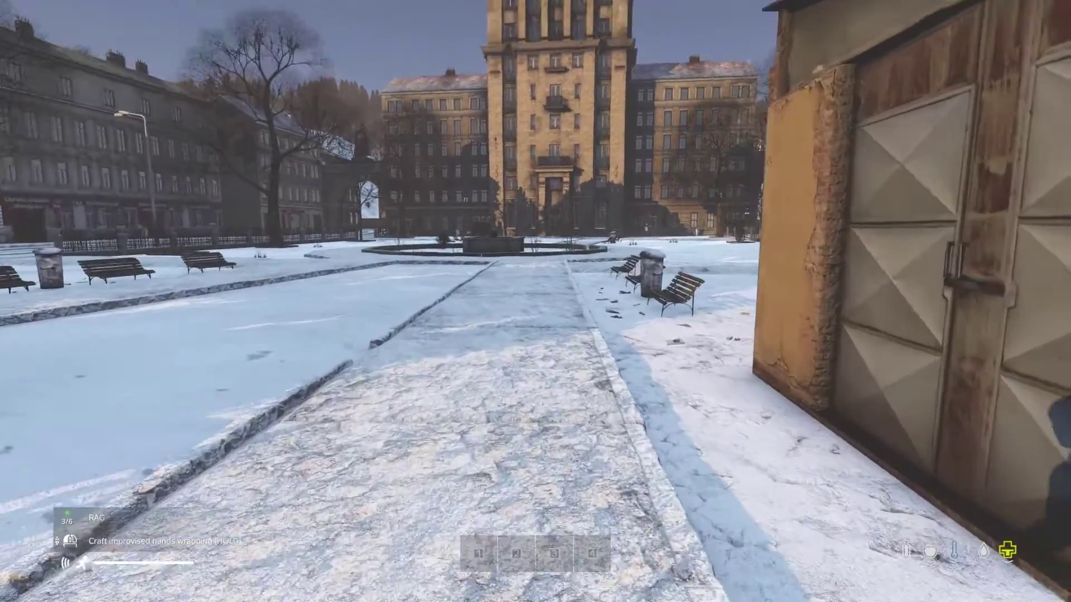
key("f")
key("w")
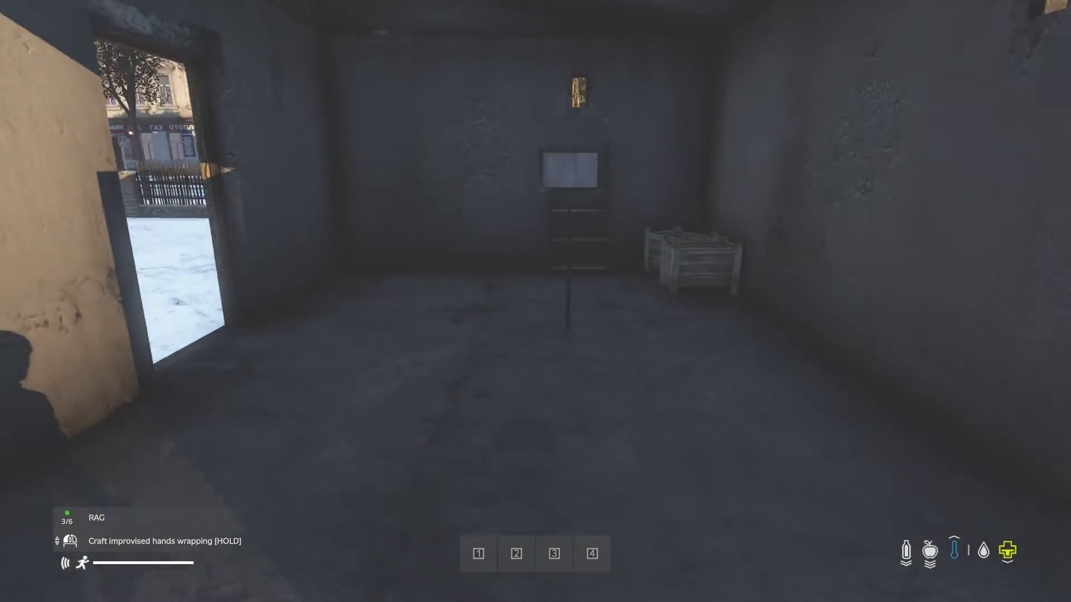
key("f")
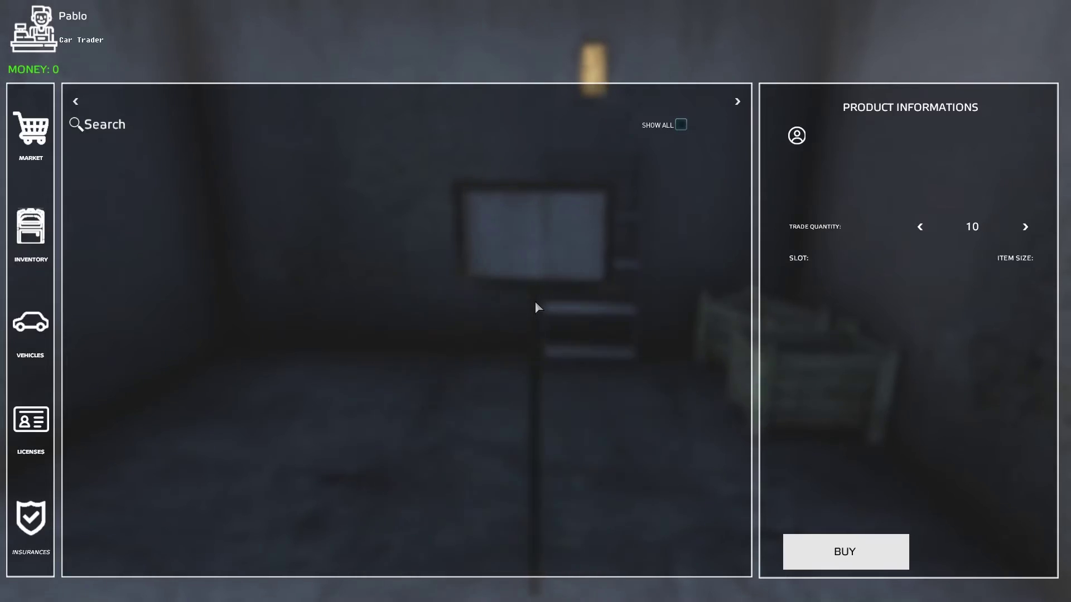
key("Escape")
Walk out of the garage and switch from the game to the DayZServer folder in File Explorer.
key("w")
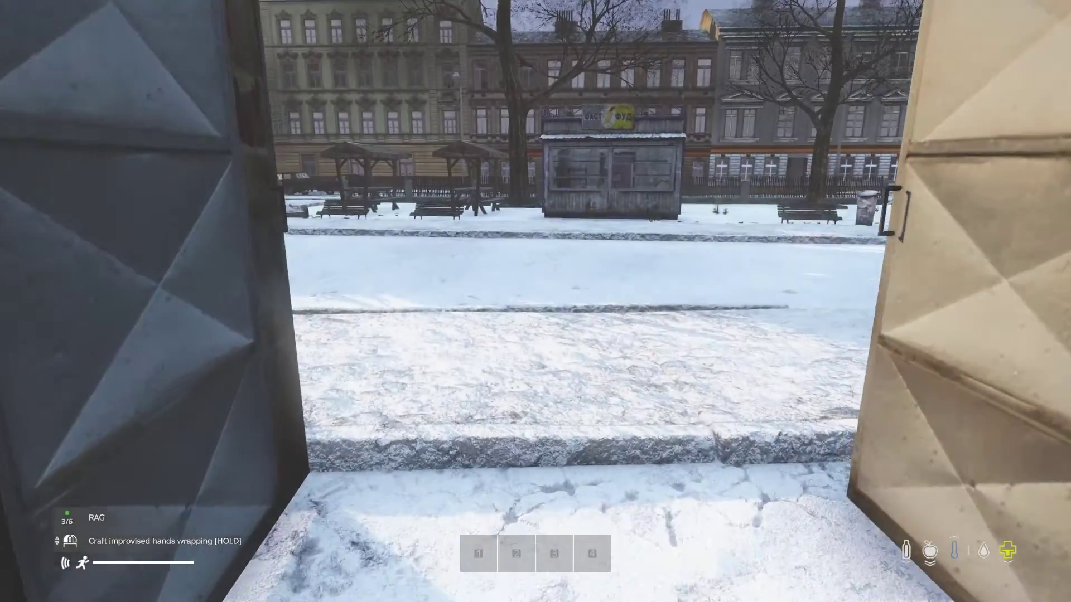
key("super")
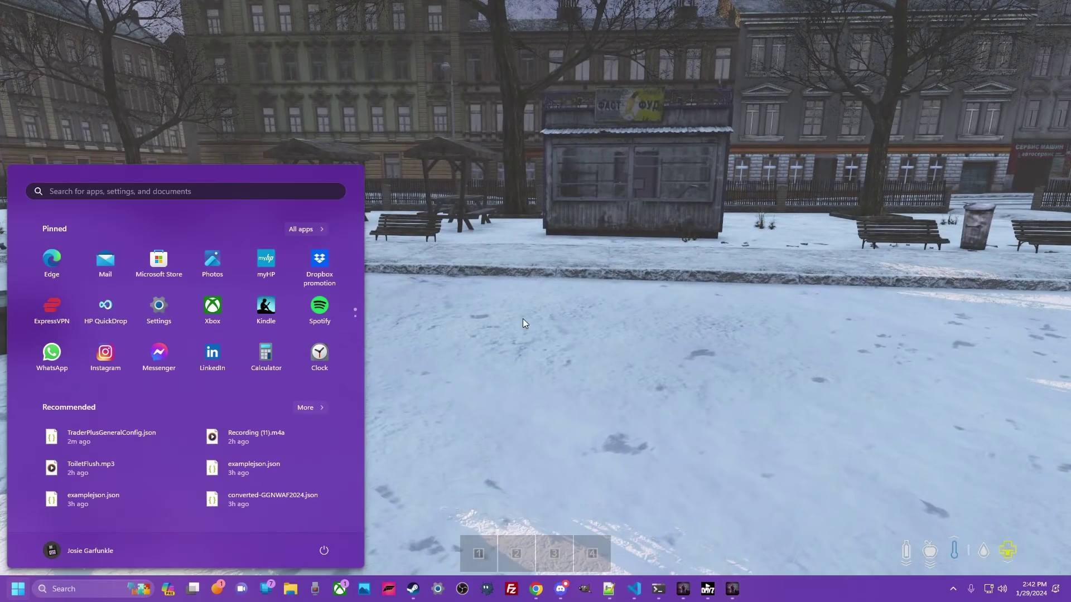
key("super+e")
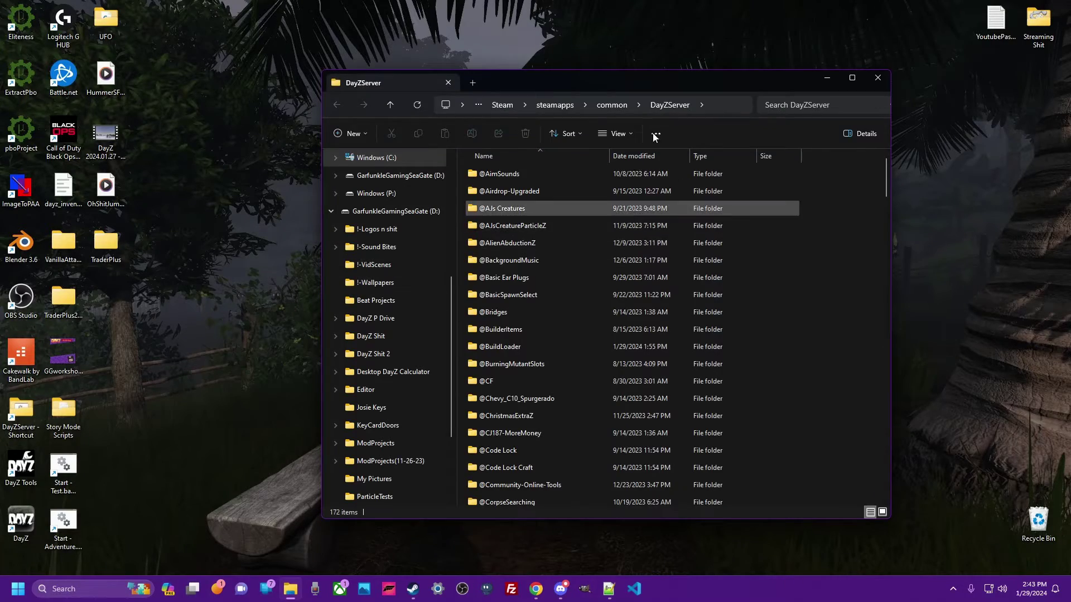
Open the TraderPlusConfig folder inside the server's config\TraderPlus folder and move its window aside.
scroll(598, 350, "down", 20)
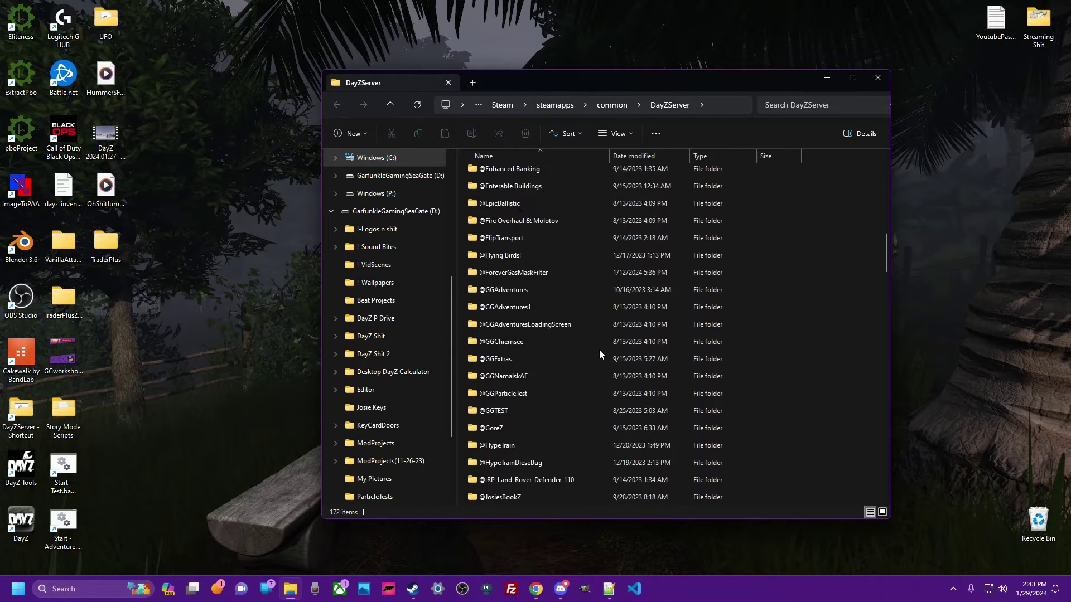
scroll(598, 351, "down", 16)
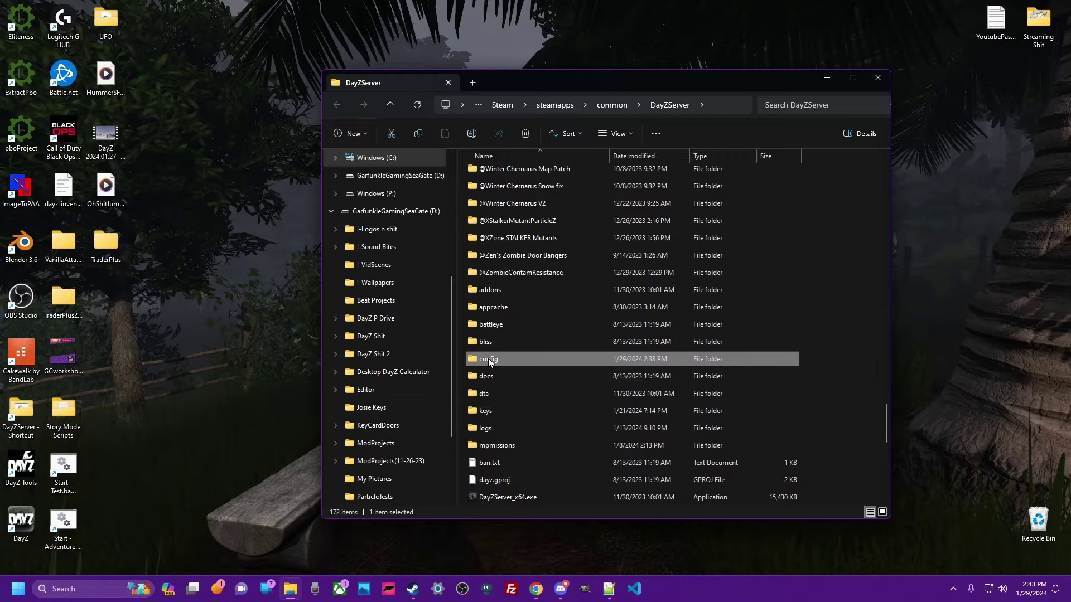
double_click(475, 361)
scroll(490, 288, "down", 4)
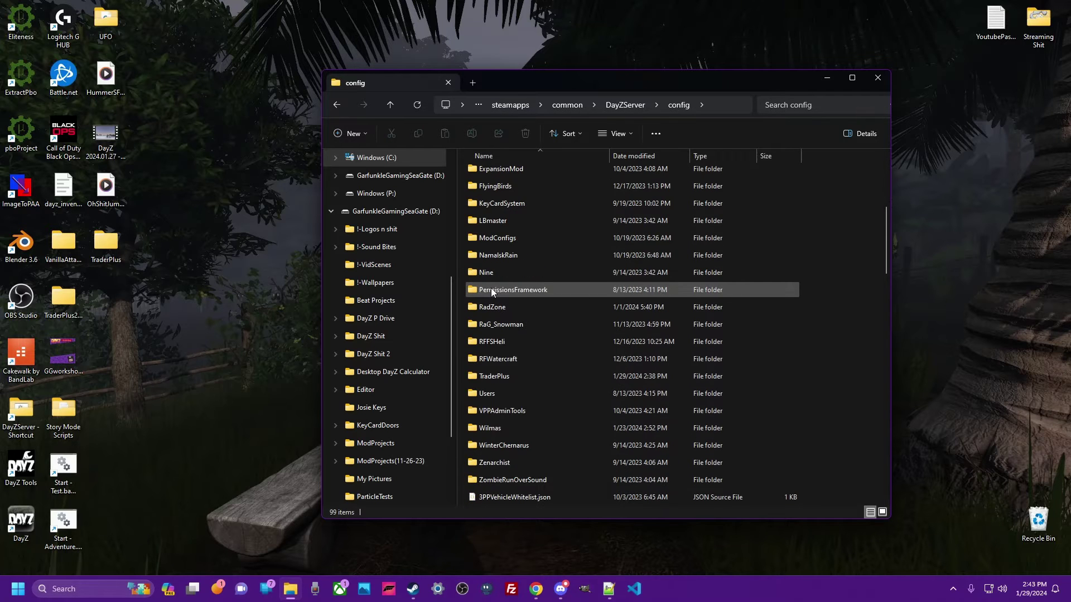
double_click(486, 382)
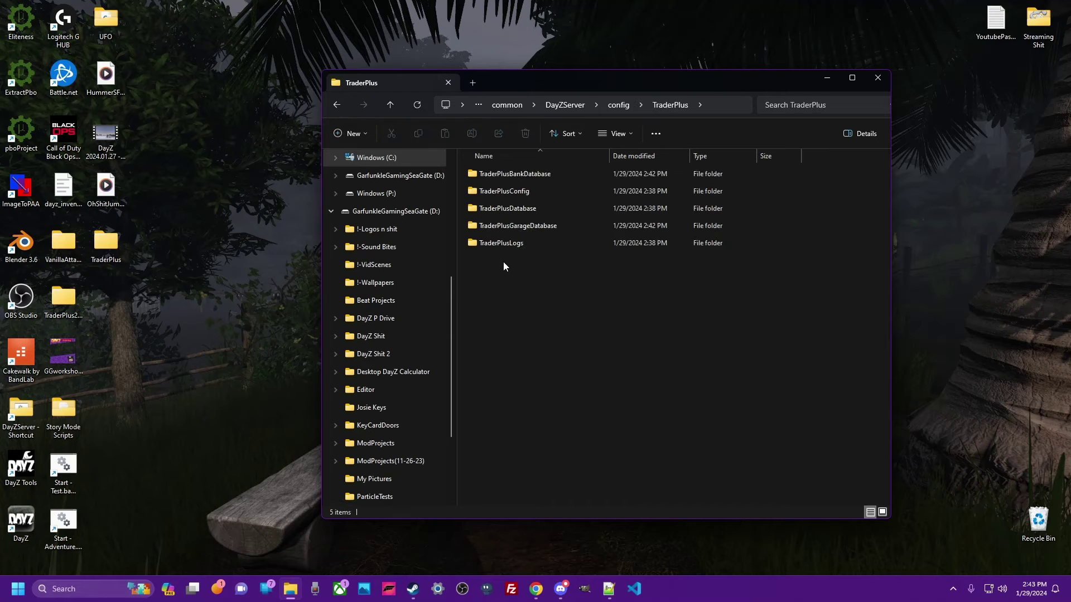
left_click_drag(554, 75, 457, 119)
double_click(459, 226)
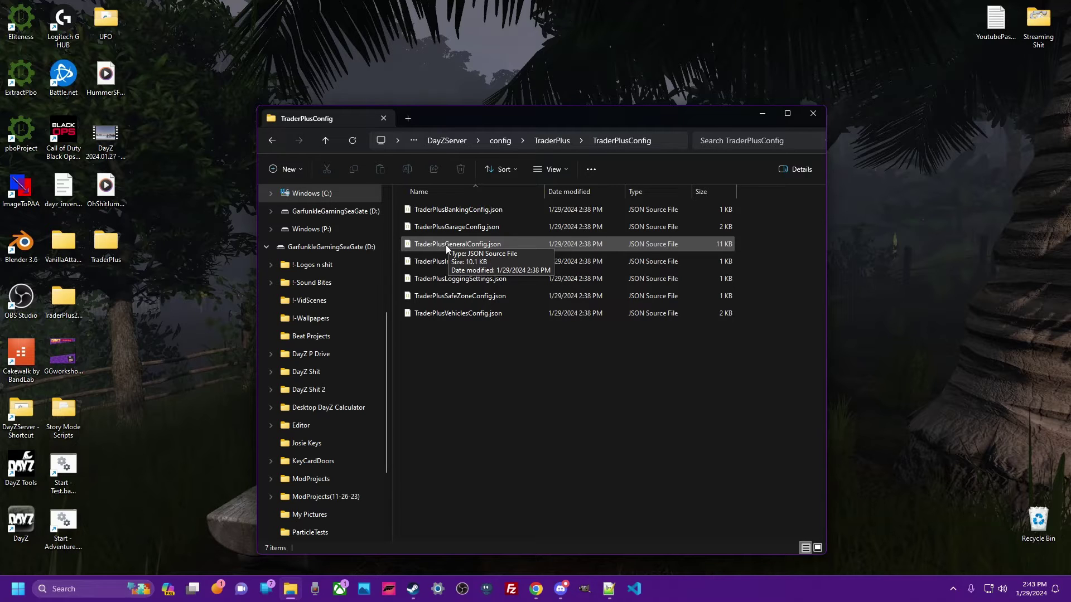
left_click_drag(525, 115, 657, 76)
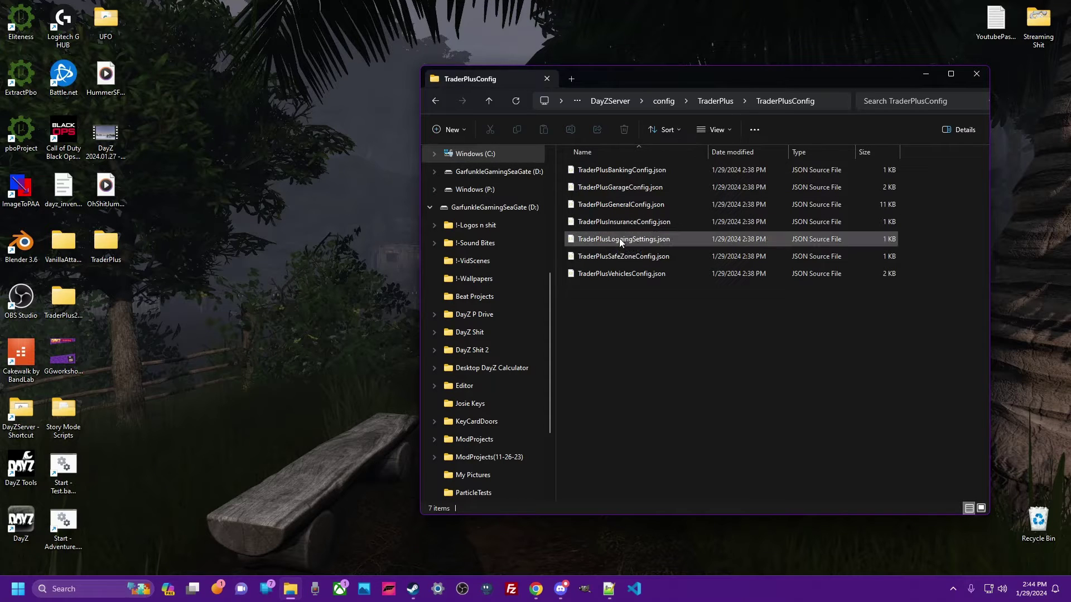
Open the desktop TraderPlus folder, place its window beside the server's folder window, and open its TraderPlusConfig subfolder.
double_click(108, 239)
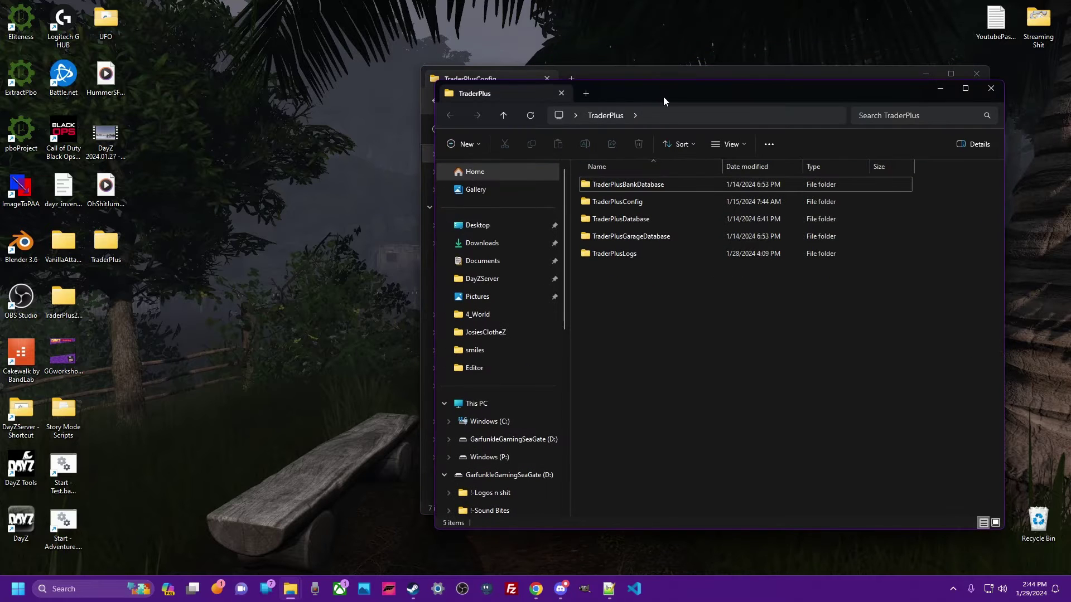
left_click_drag(664, 96, 262, 64)
left_click_drag(761, 83, 811, 92)
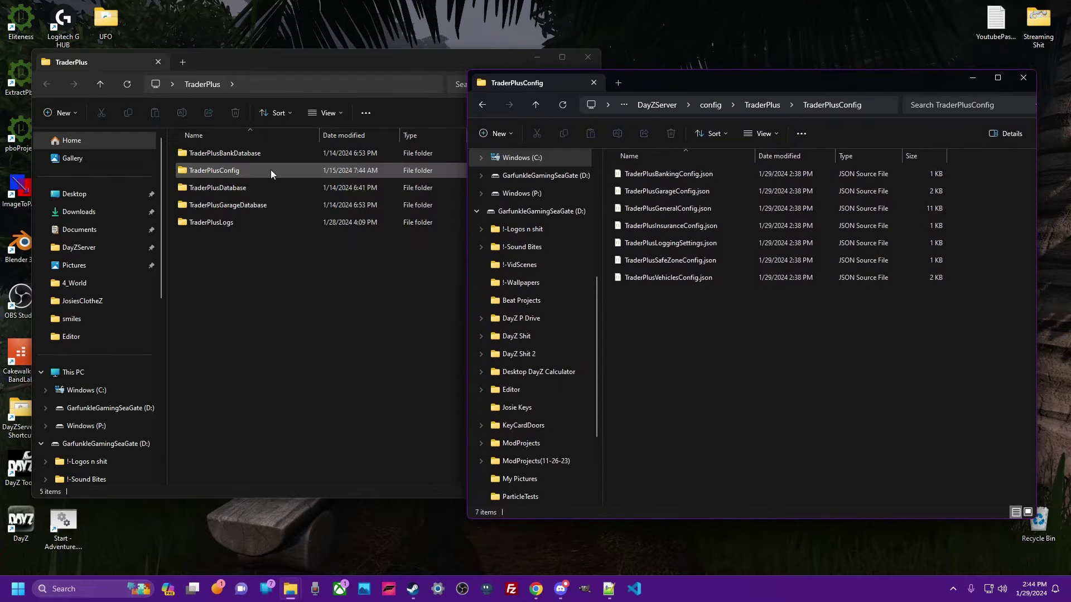
double_click(226, 172)
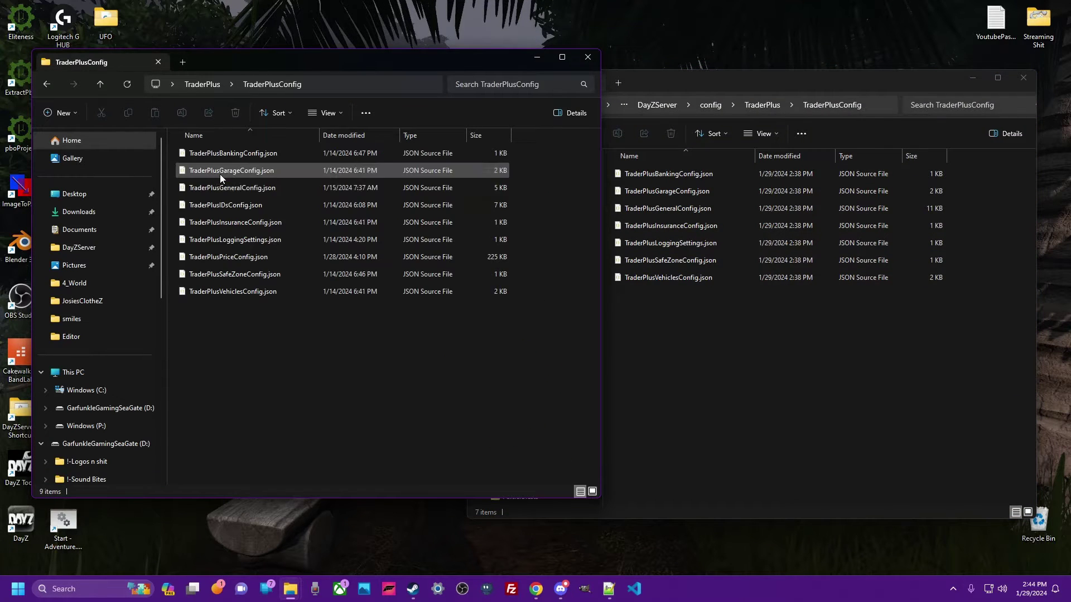
Copy TraderPlusIDsConfig.json and TraderPlusPriceConfig.json from the desktop TraderPlusConfig folder into the server's TraderPlusConfig folder.
left_click(236, 206)
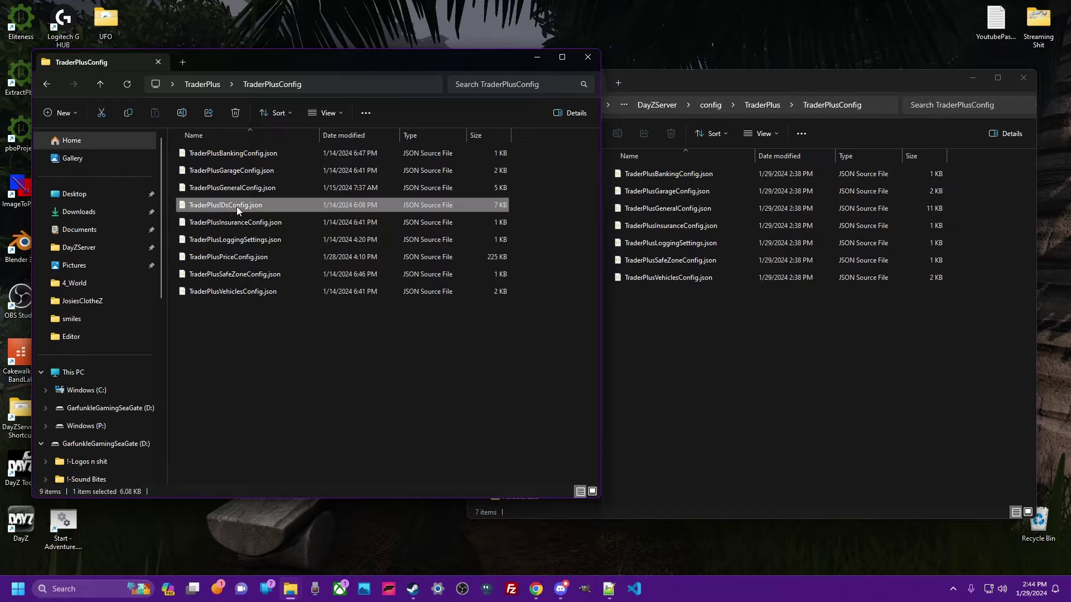
left_click(228, 257, "ctrl")
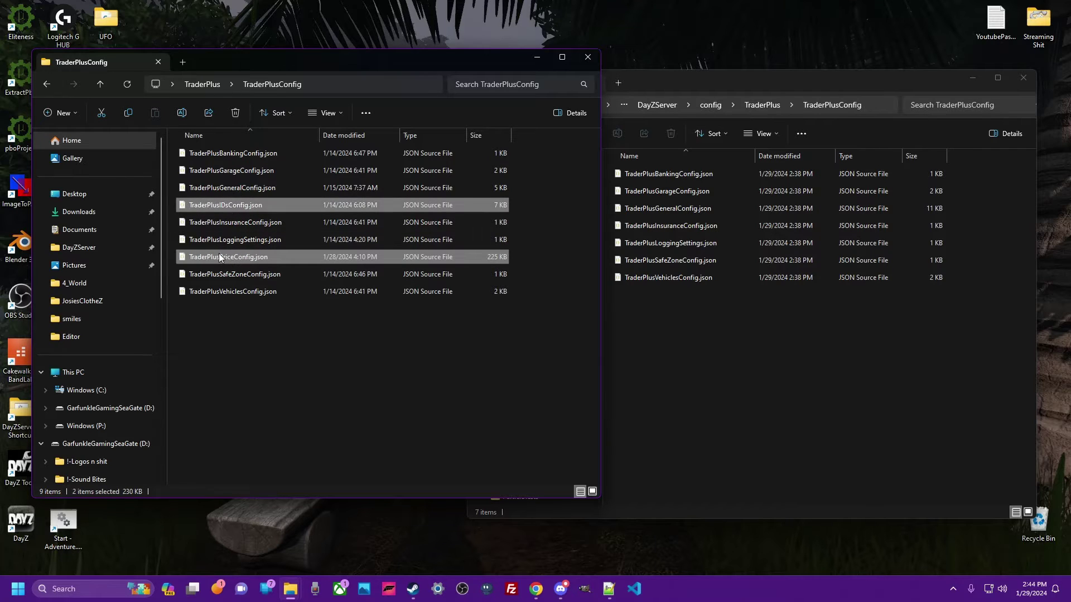
right_click(224, 205)
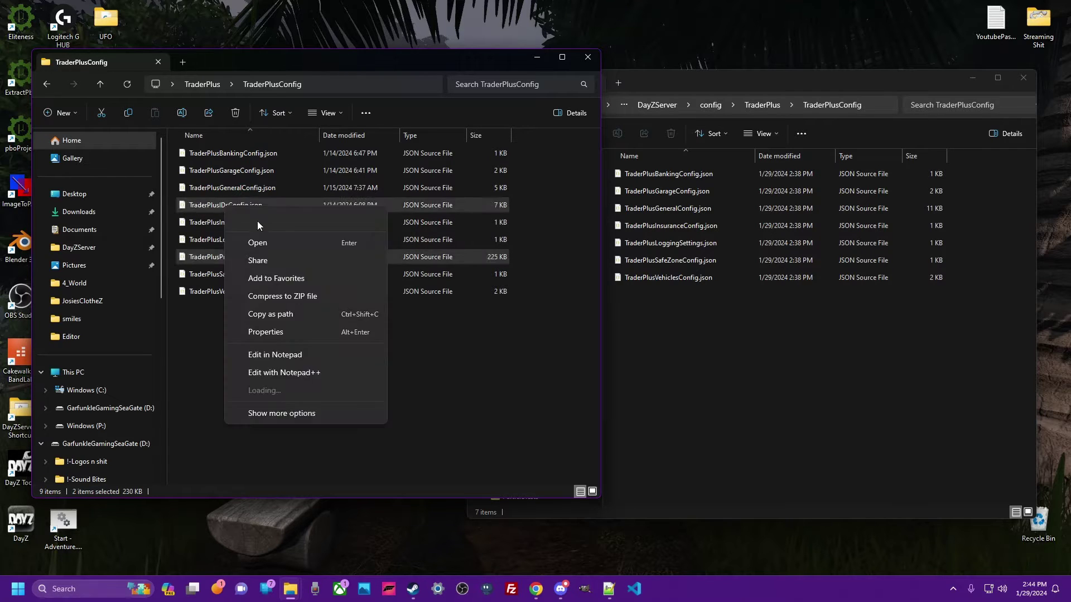
left_click(257, 225)
left_click(718, 343)
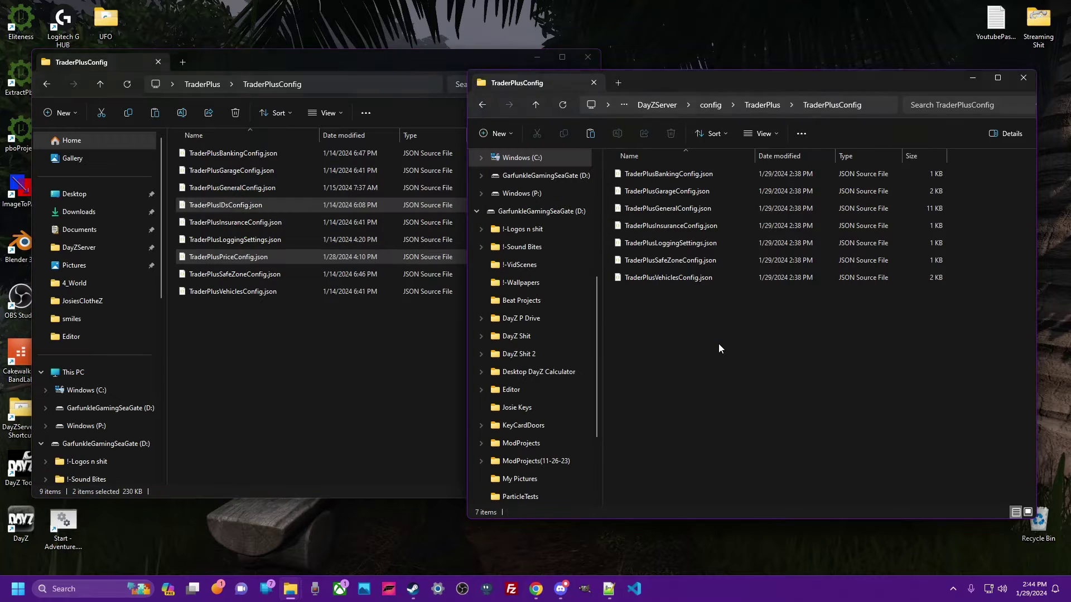
right_click(714, 341)
left_click(733, 358)
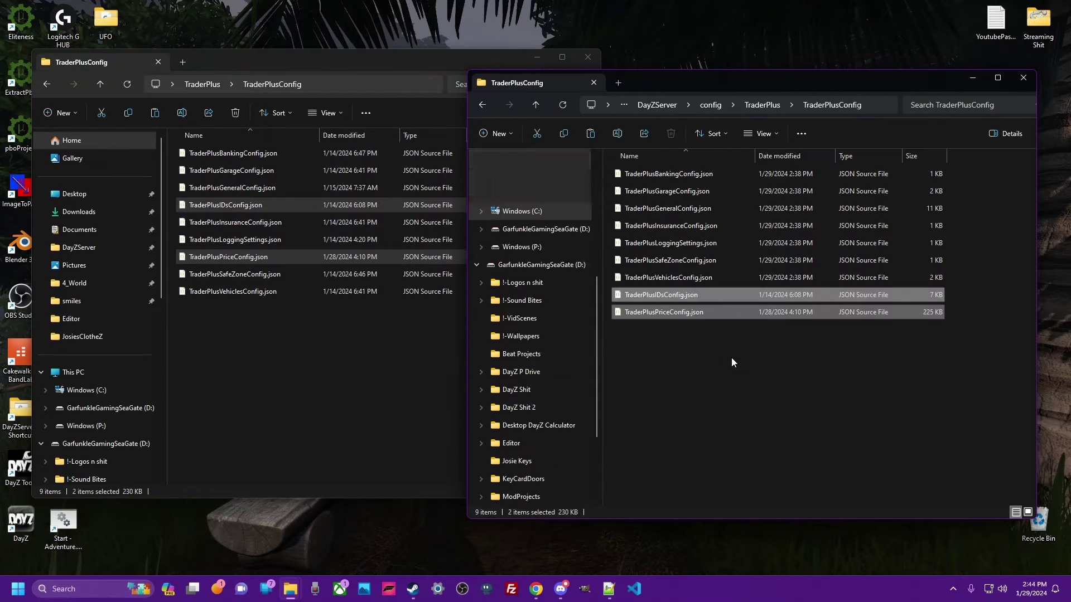
left_click_drag(717, 85, 593, 85)
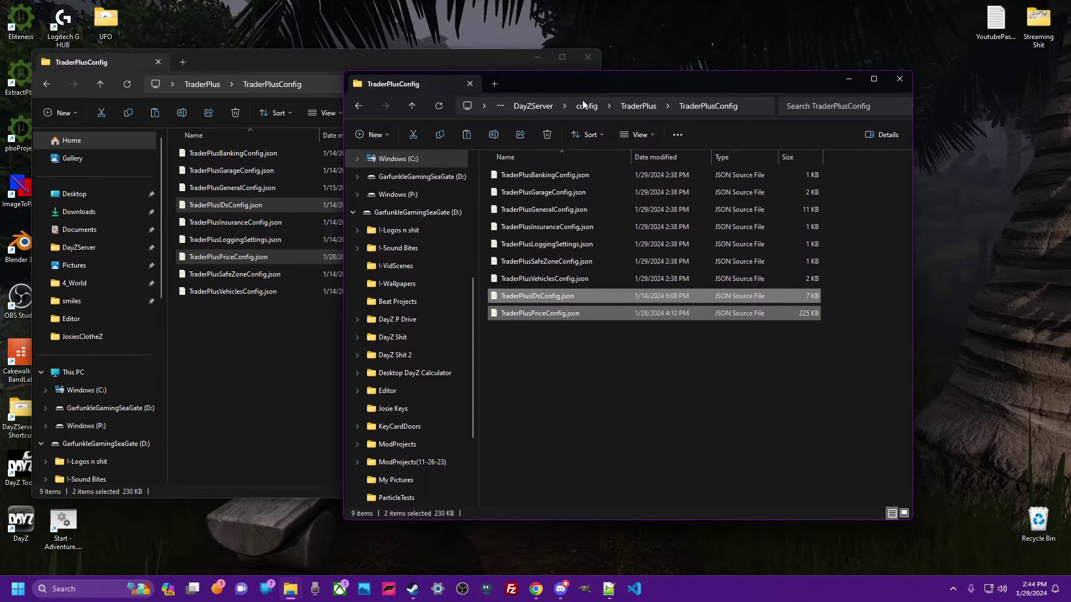
left_click(562, 333)
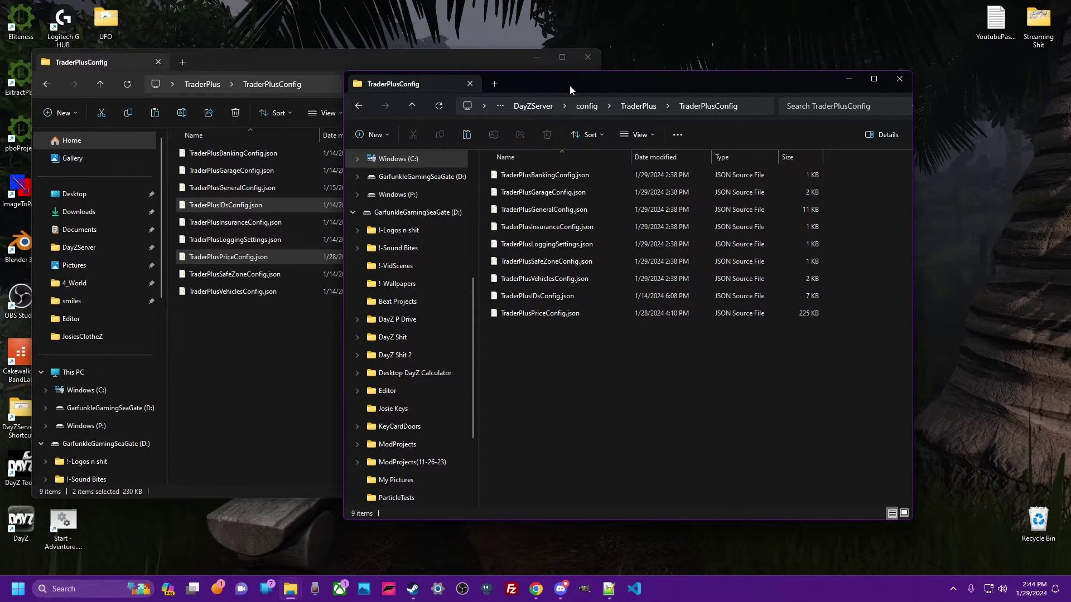
Open the server's TraderPlusBankingConfig.json in Visual Studio Code, examine the DefaultMaxCurrency value, and close the editor.
left_click_drag(570, 85, 592, 84)
double_click(575, 176)
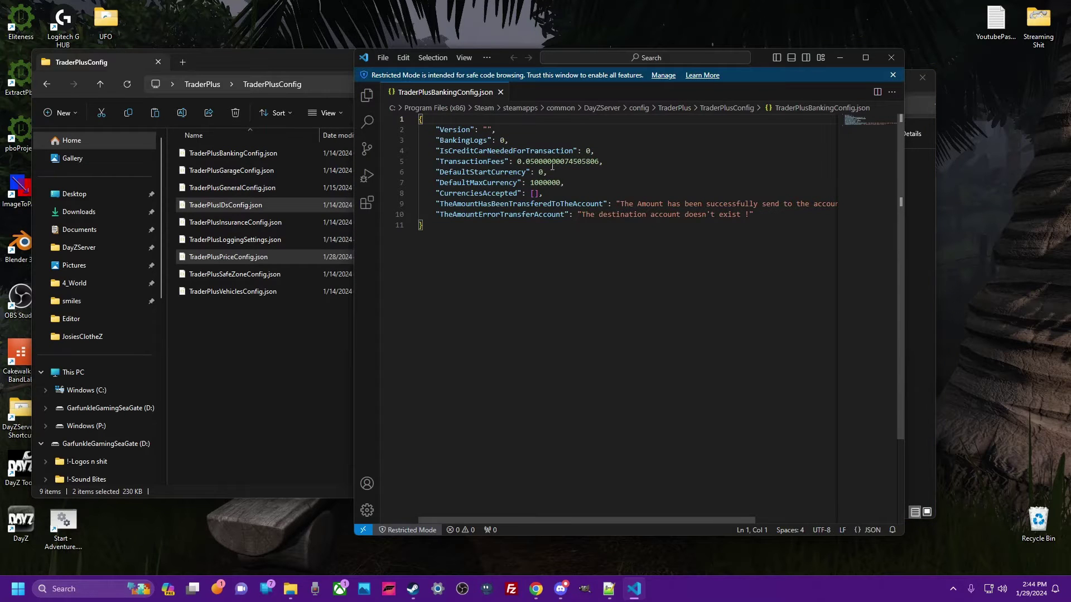
double_click(537, 182)
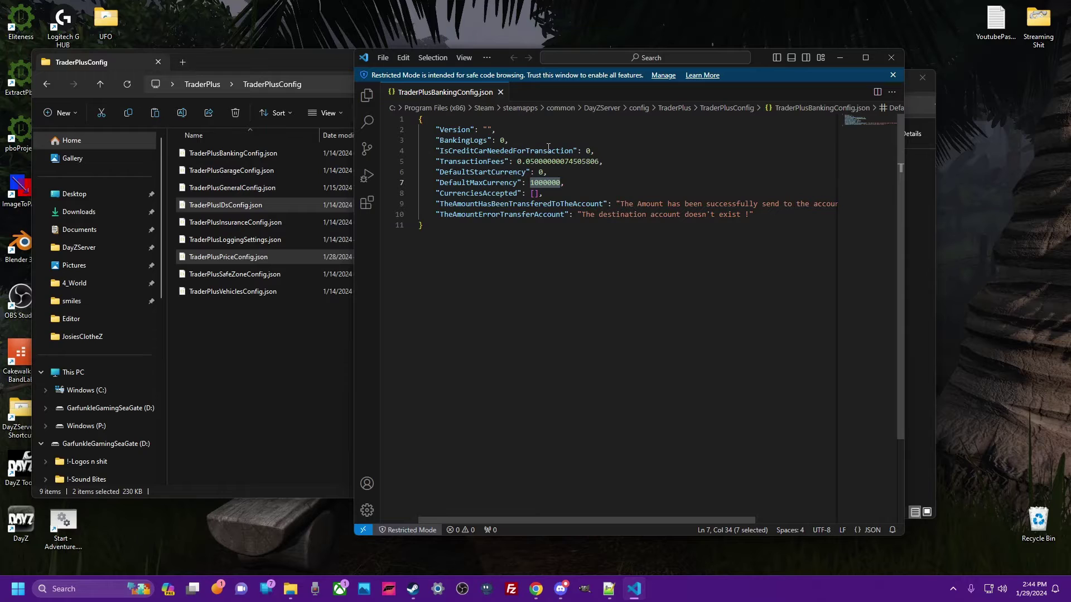
left_click(500, 92)
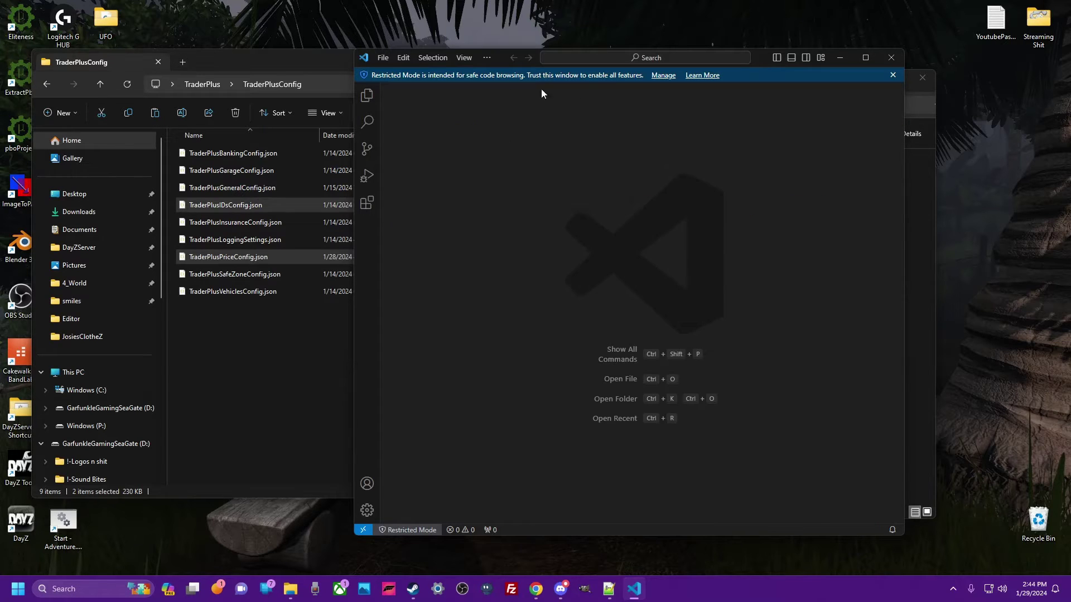
left_click(890, 57)
Open TraderPlusGarageConfig.json, review its parking settings, NPC entry and messages, and close the editor.
double_click(582, 191)
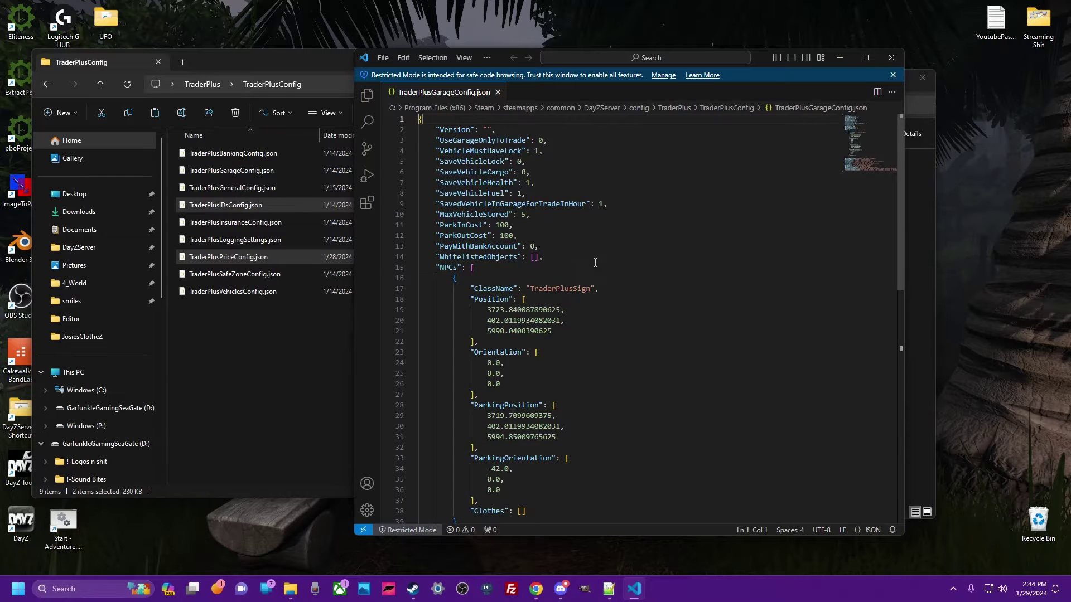
scroll(595, 262, "down", 12)
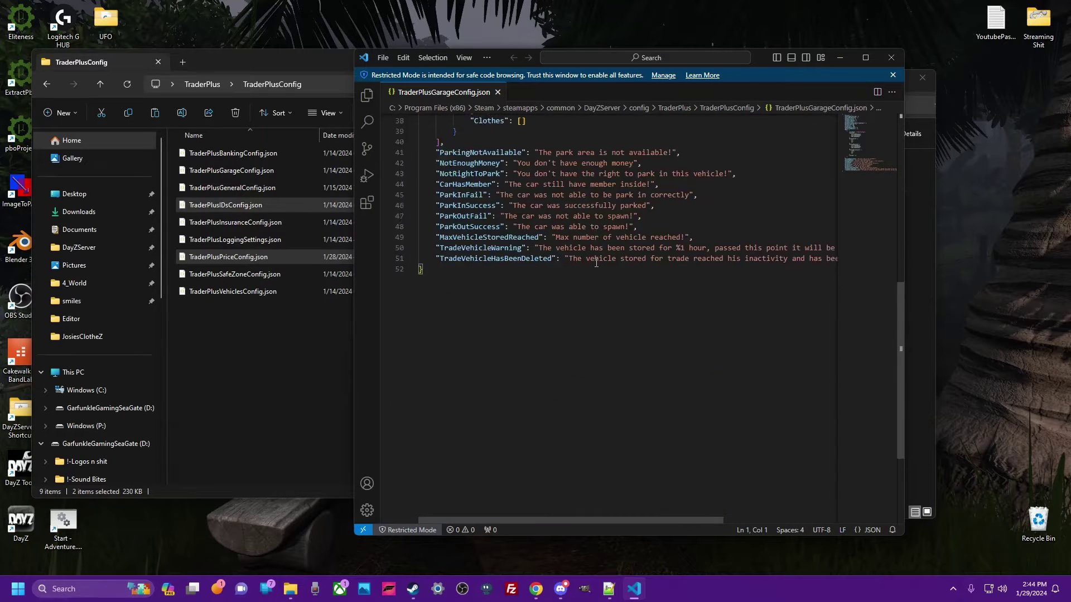
scroll(596, 262, "up", 12)
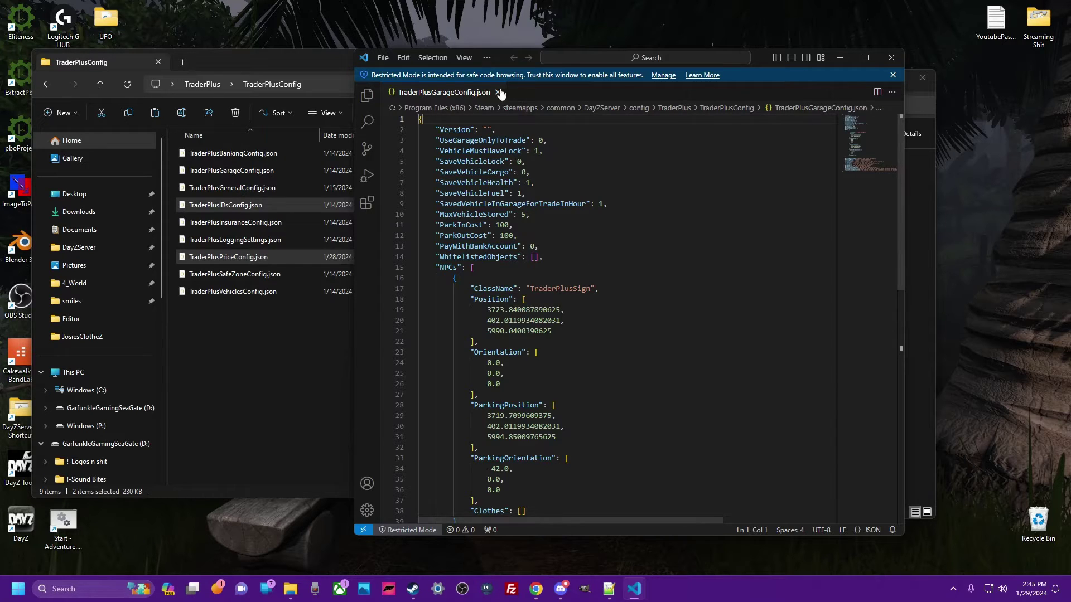
key("ctrl+w")
left_click(879, 57)
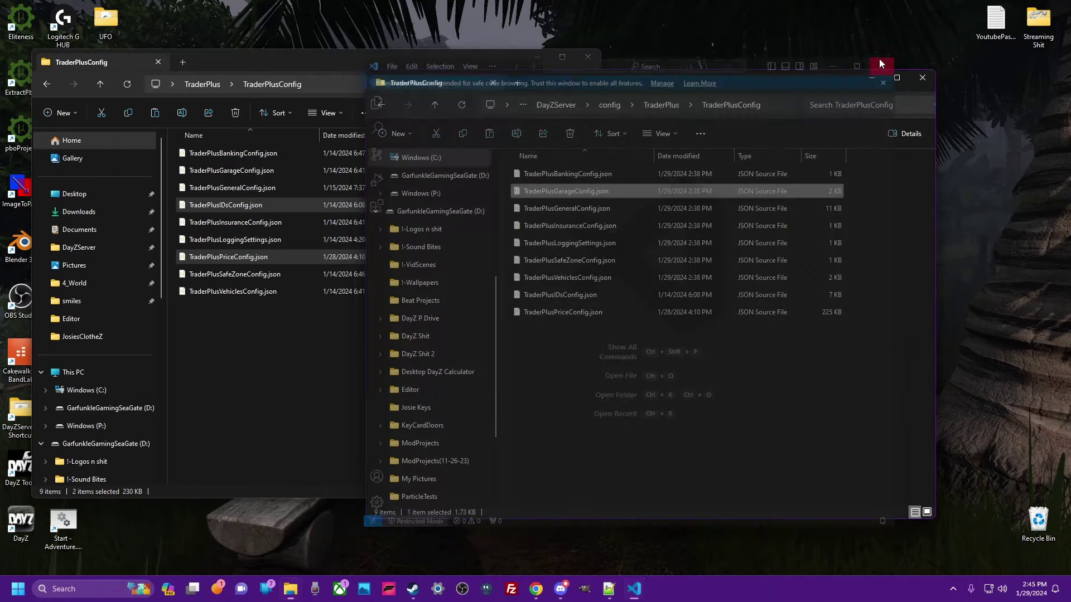
Open TraderPlusGeneralConfig.json and examine its general options, currencies and the Food Trader's position in the Traders list.
left_click(560, 211)
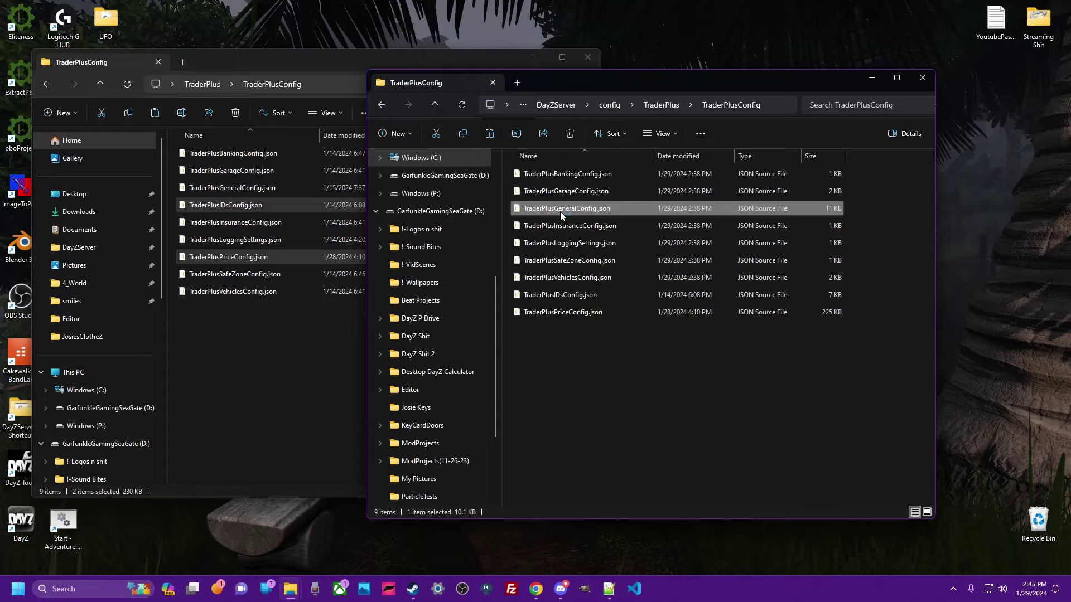
double_click(560, 209)
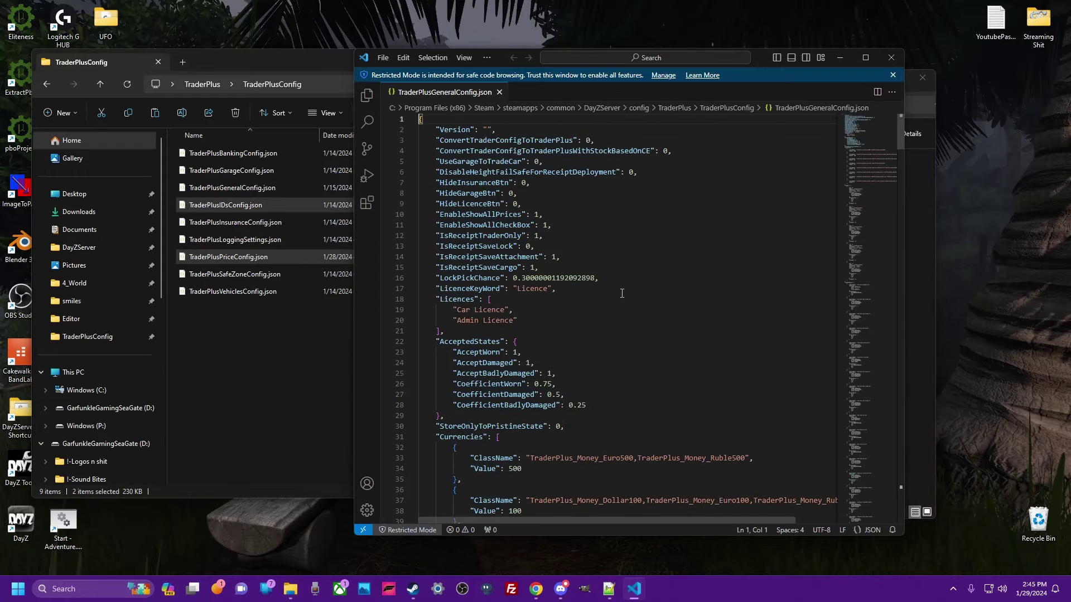
scroll(629, 293, "down", 5)
scroll(630, 292, "down", 5)
scroll(630, 293, "up", 10)
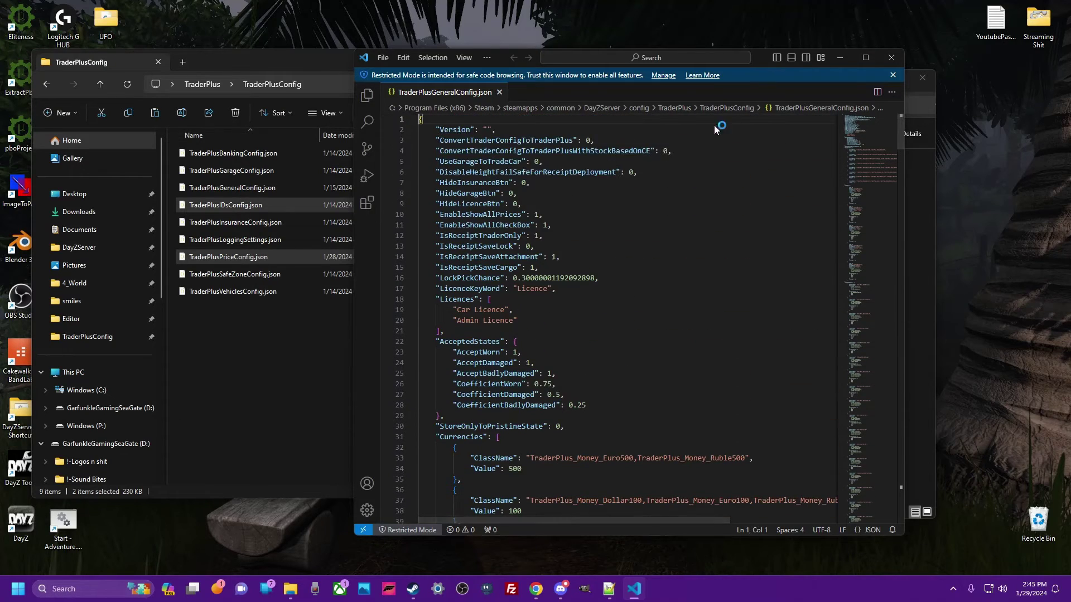
scroll(634, 292, "down", 17)
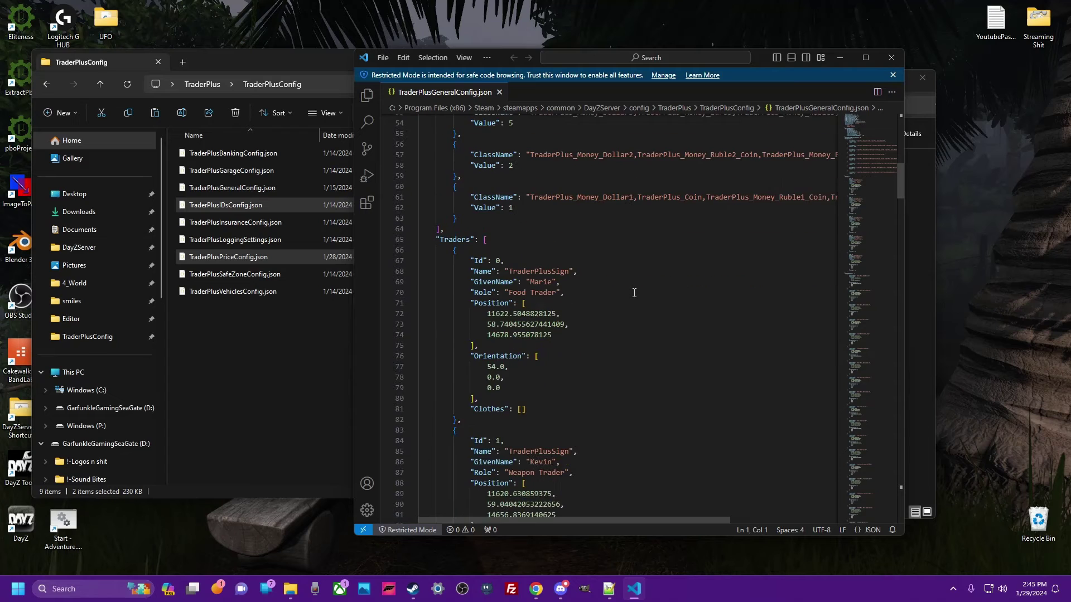
scroll(634, 293, "down", 1)
left_click_drag(572, 237, 575, 330)
left_click(560, 278)
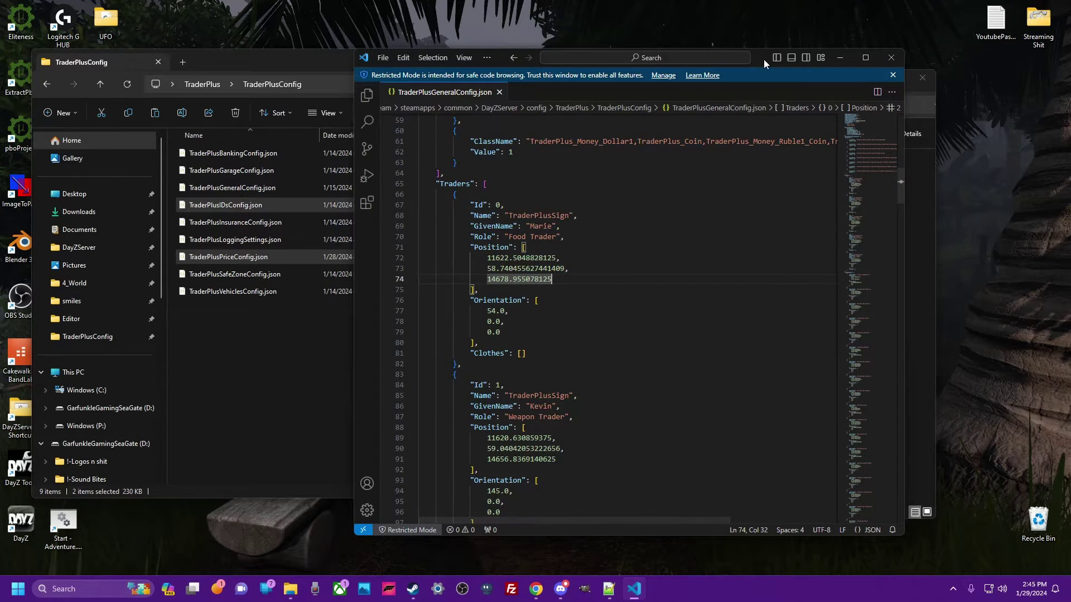
Move the editor beside the server's folder window, view TraderPlusInsuranceConfig.json, close that file, and return to the folder.
left_click_drag(762, 59, 457, 67)
left_click(730, 79)
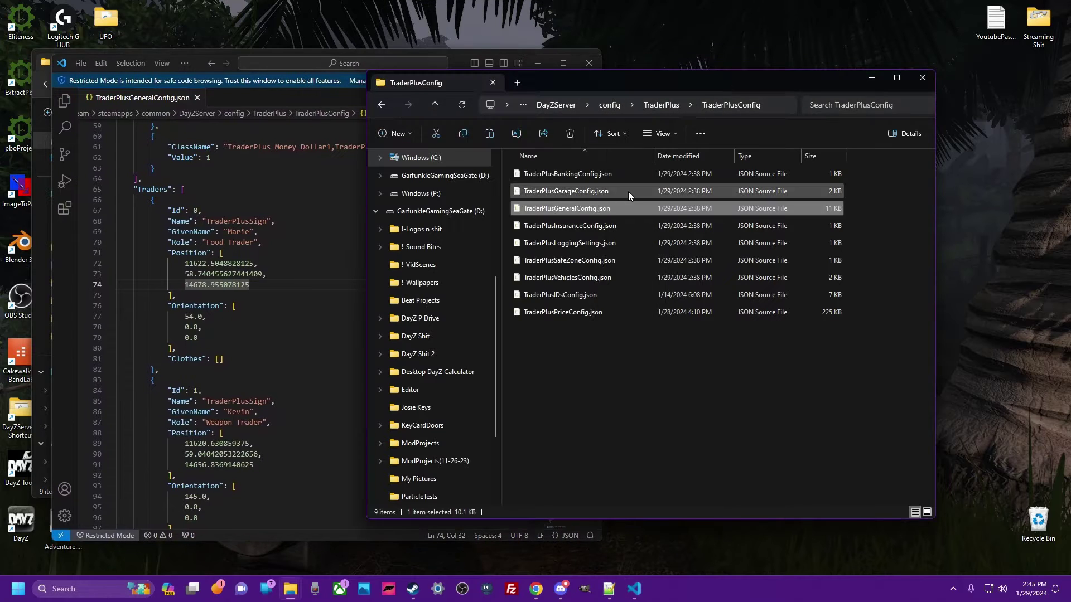
double_click(582, 229)
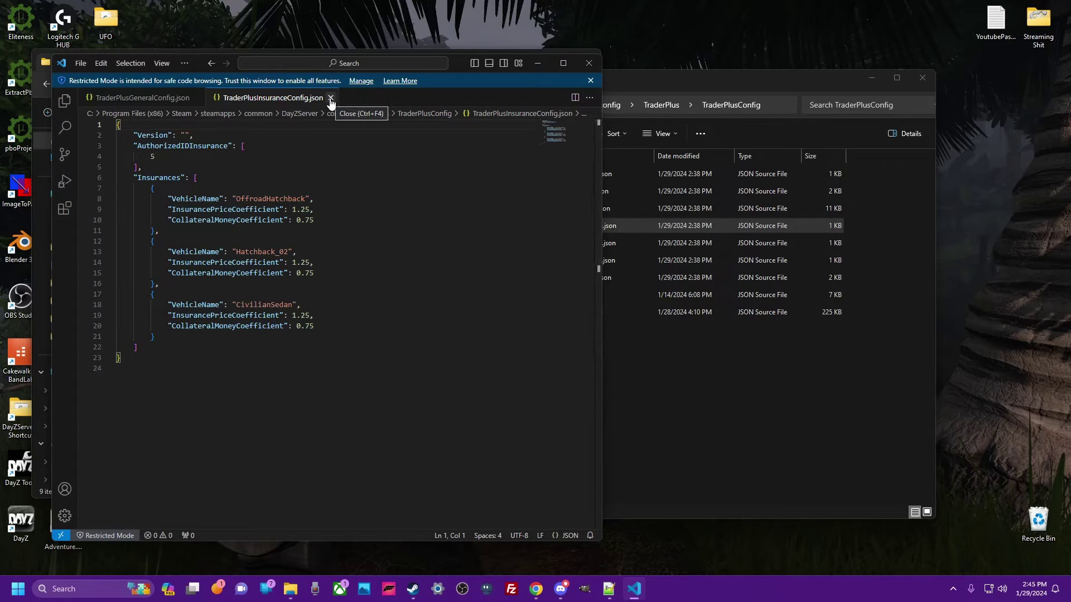
left_click(331, 98)
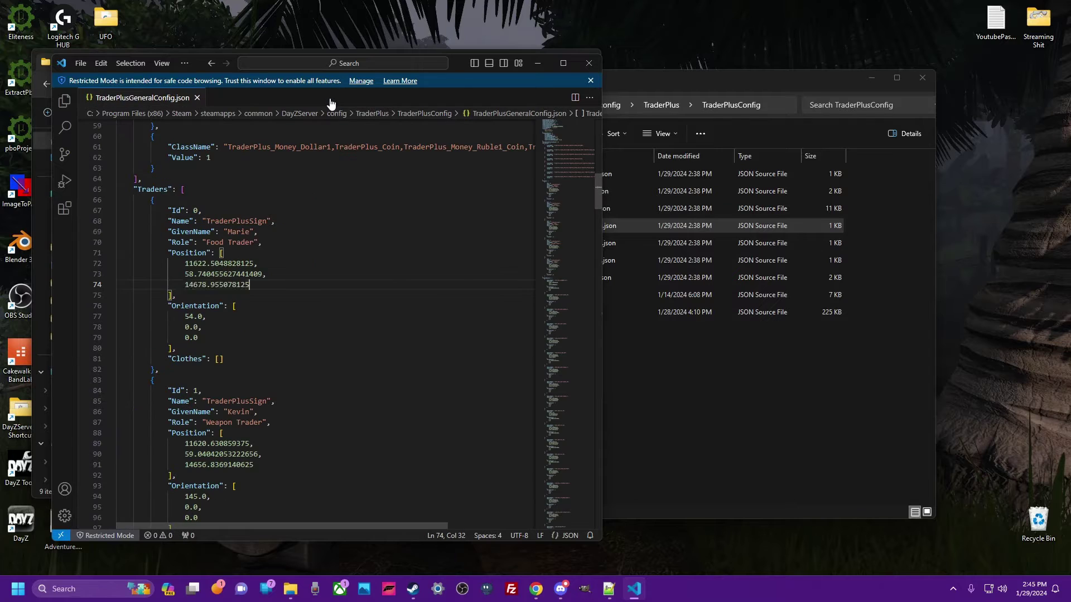
left_click(661, 84)
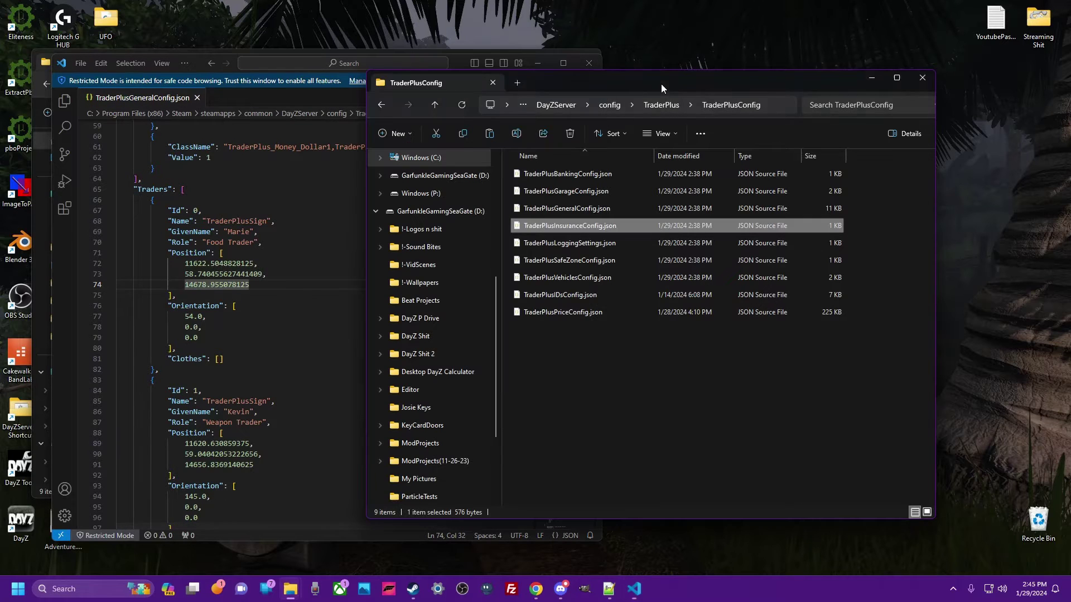
Open TraderPlusSafeZoneConfig.json, try "wefweg" as the SafeZoneStatut value, and examine the Y, Radius and Countdown settings.
double_click(564, 259)
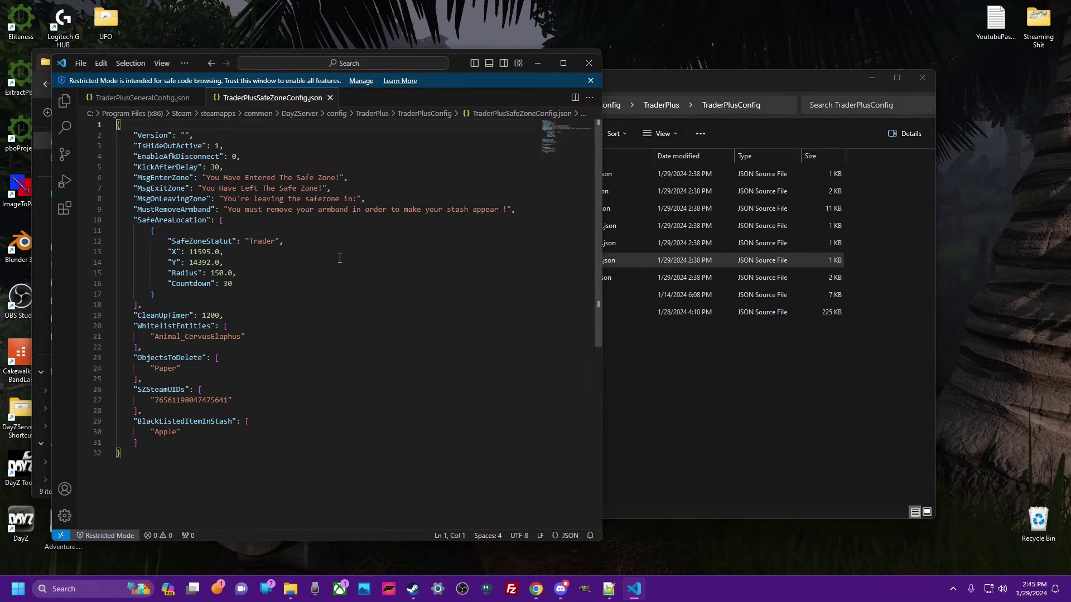
double_click(259, 240)
type("werweg")
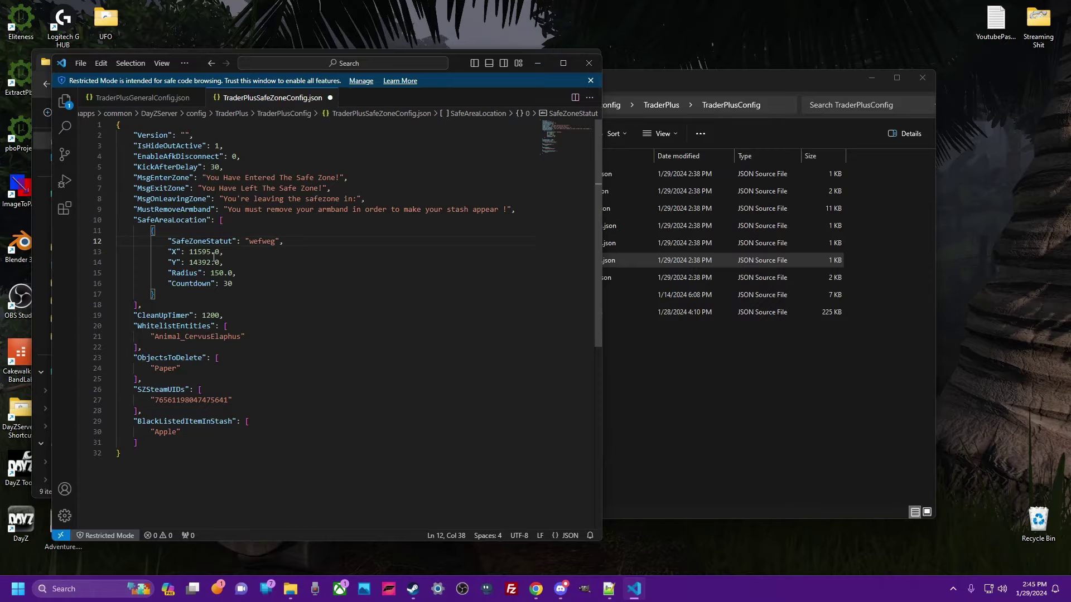
double_click(202, 262)
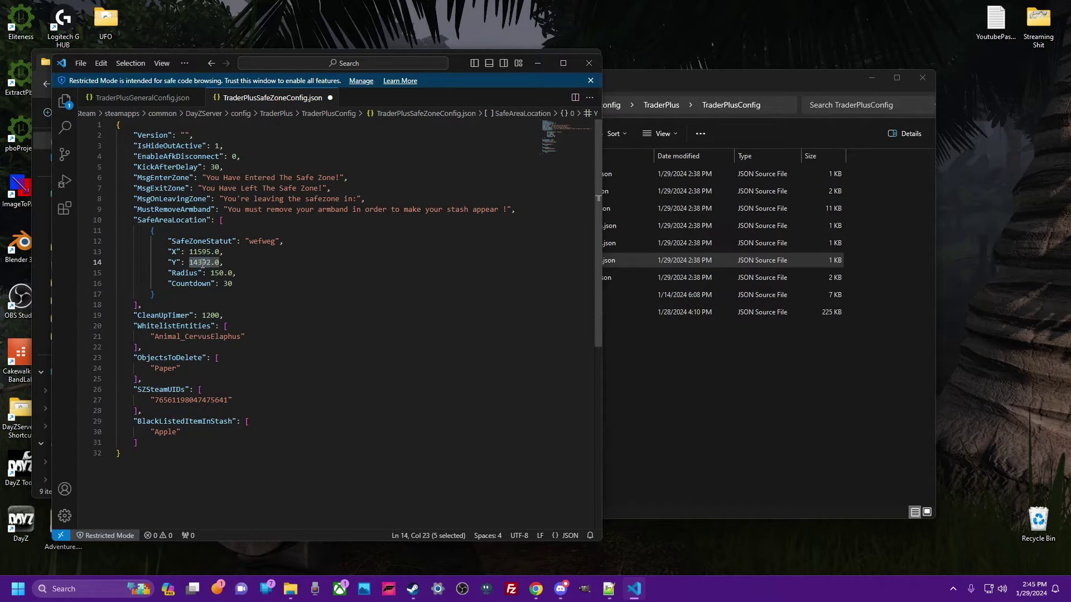
double_click(214, 273)
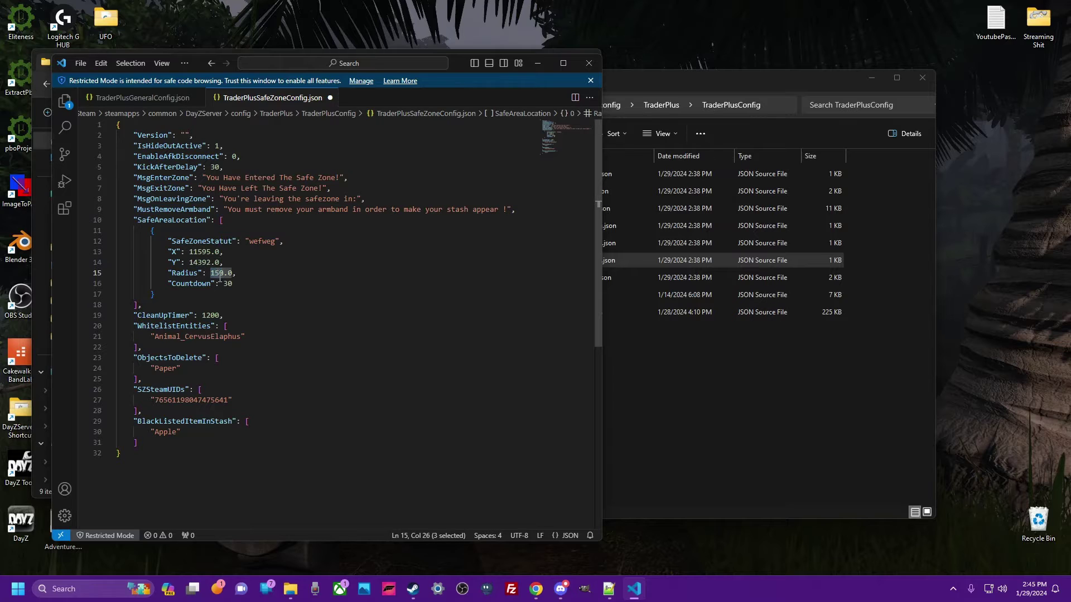
double_click(227, 283)
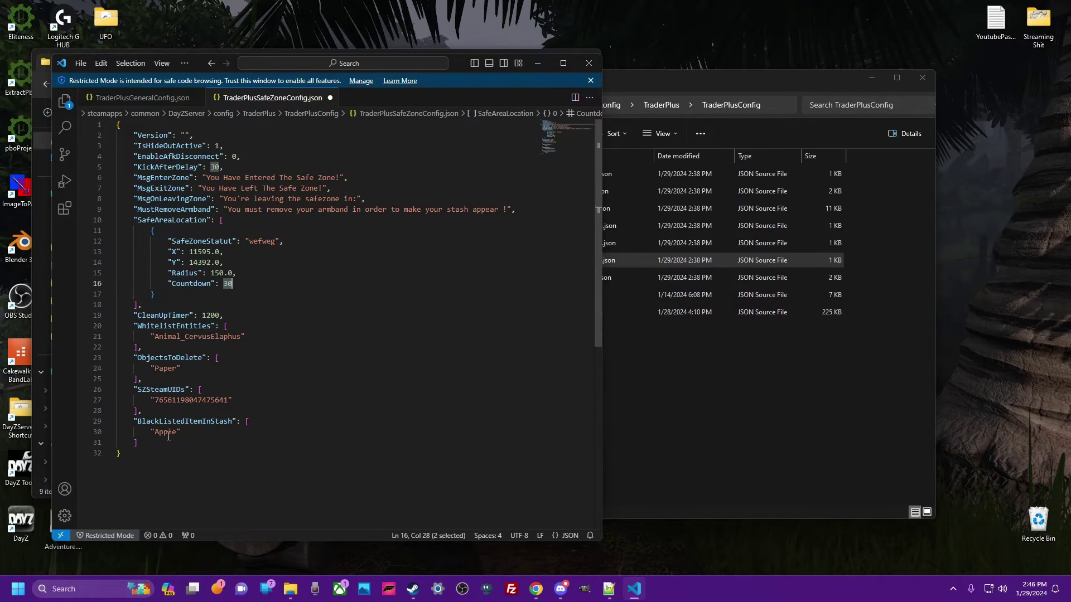
Try adding a "Helmet" entry after "Paper" in ObjectsToDelete, then remove it and save the file.
left_click(184, 369)
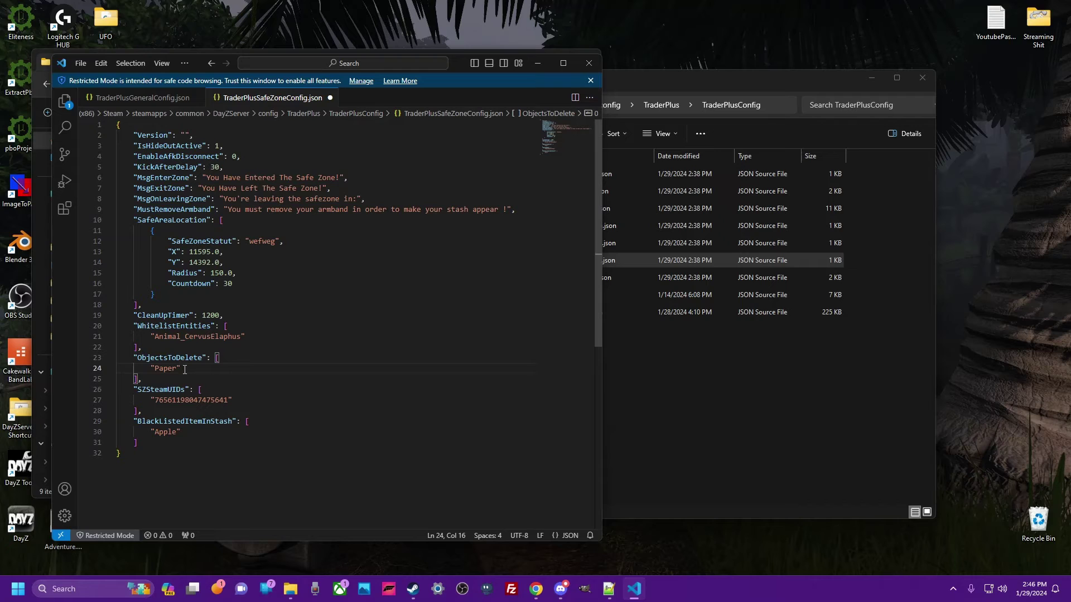
type(",")
key("Return")
type("\"")
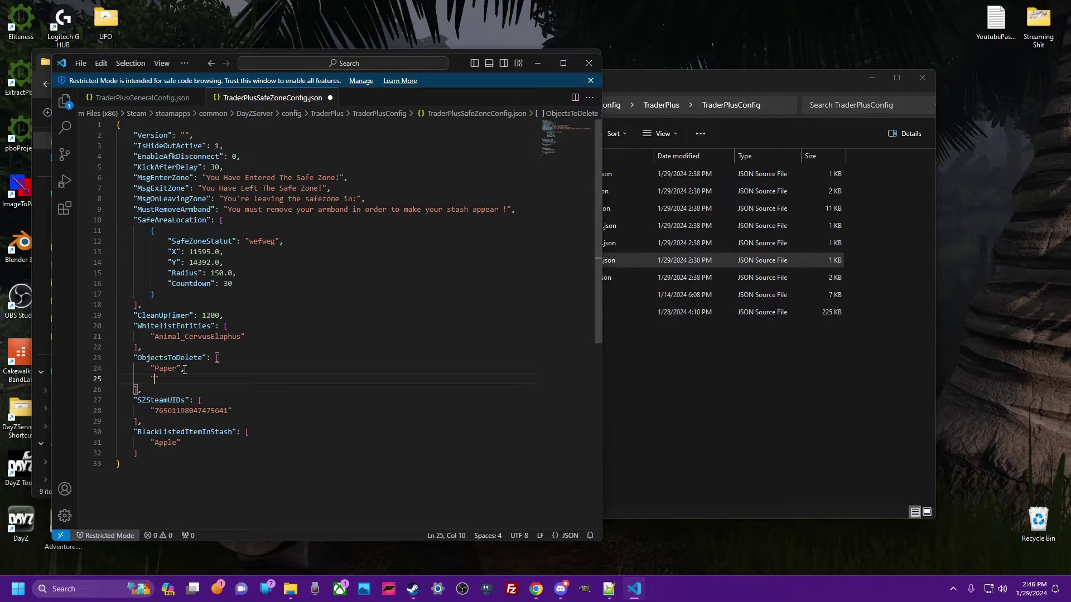
type("Helmet")
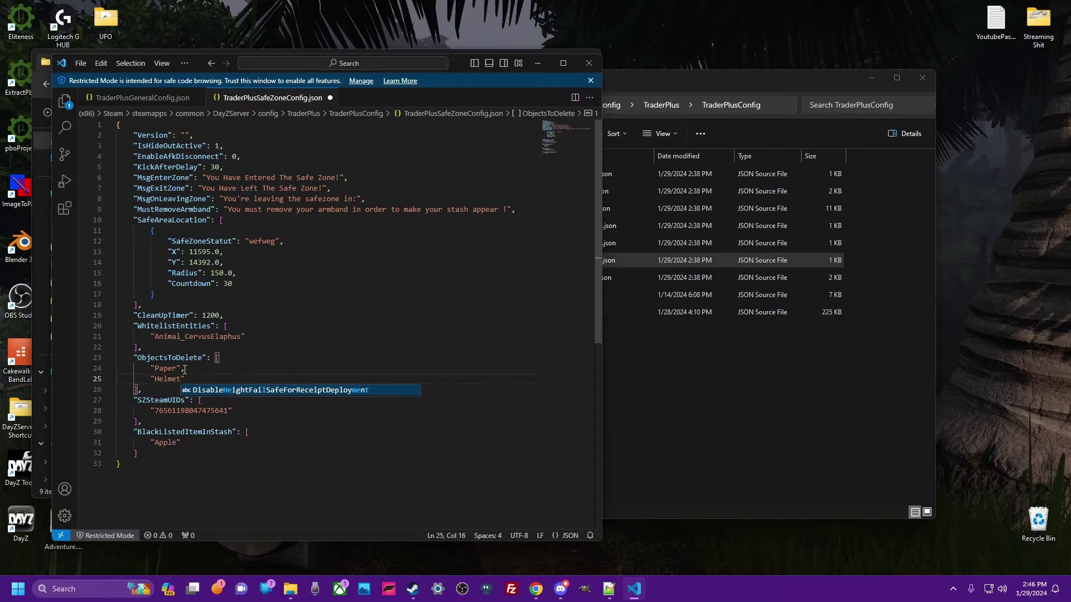
left_click_drag(184, 370, 192, 375)
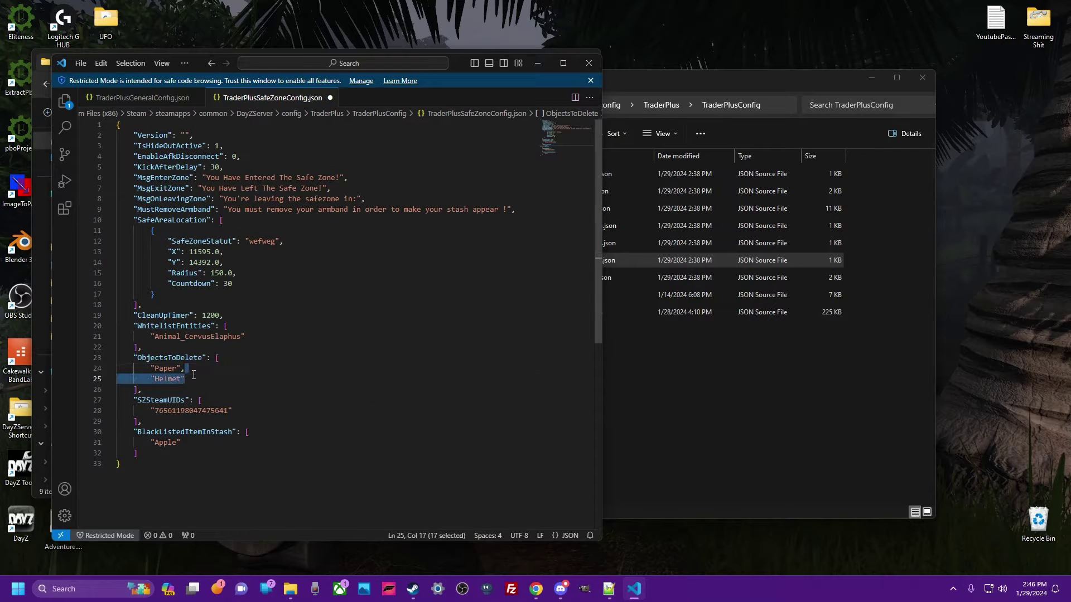
key("BackSpace")
key("BackSpace")
key("ctrl+s")
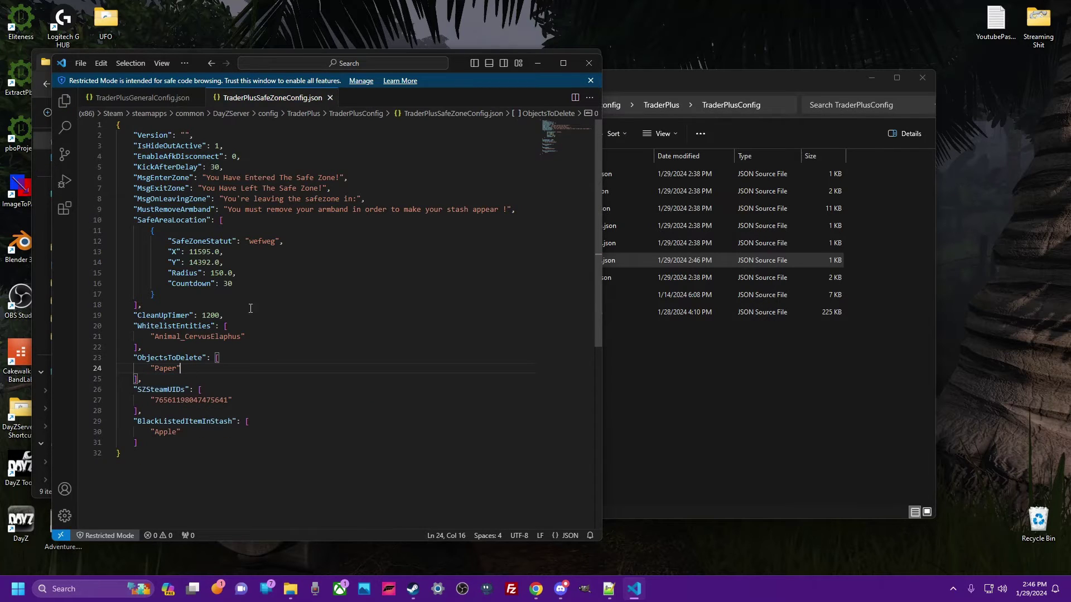
Check IsHideOutActive, try adding "itemname" after "Apple" in BlackListedItemInStash, then remove that entry and save the file.
double_click(152, 146)
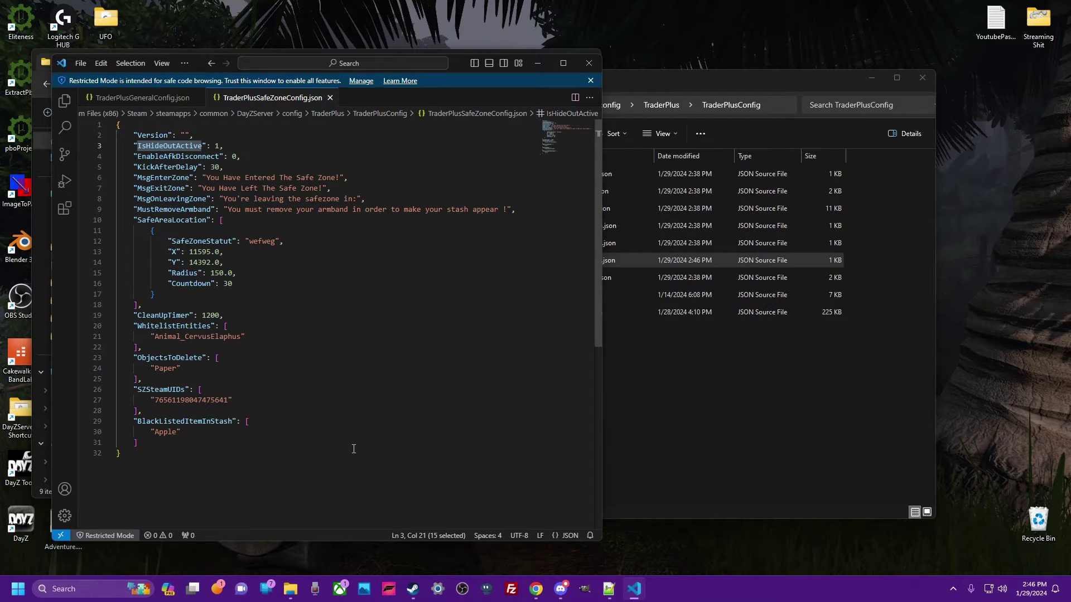
double_click(164, 434)
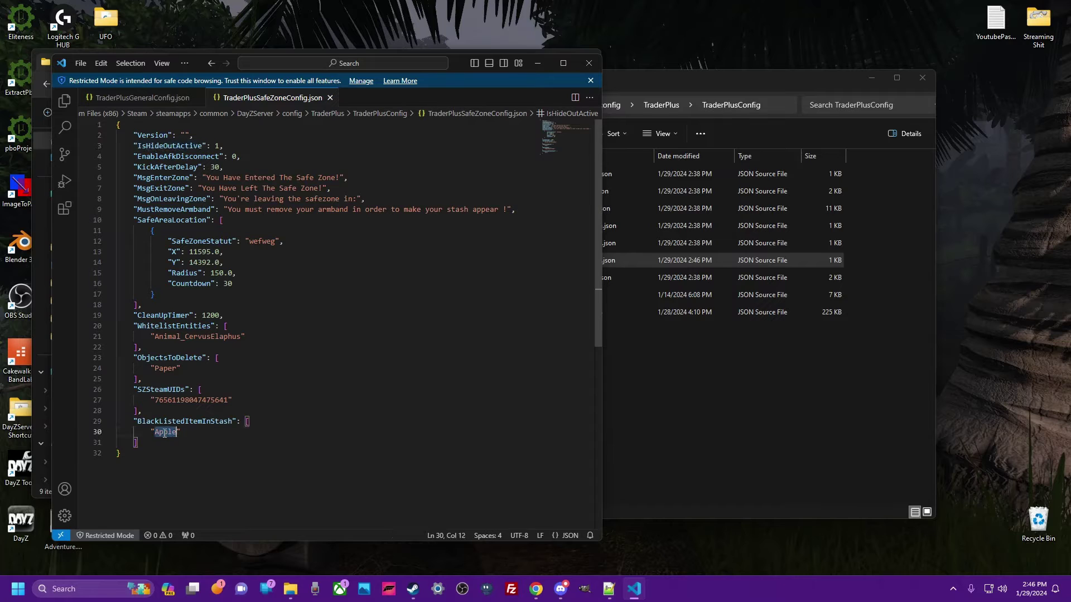
left_click(186, 432)
type(",")
key("Return")
type("\"")
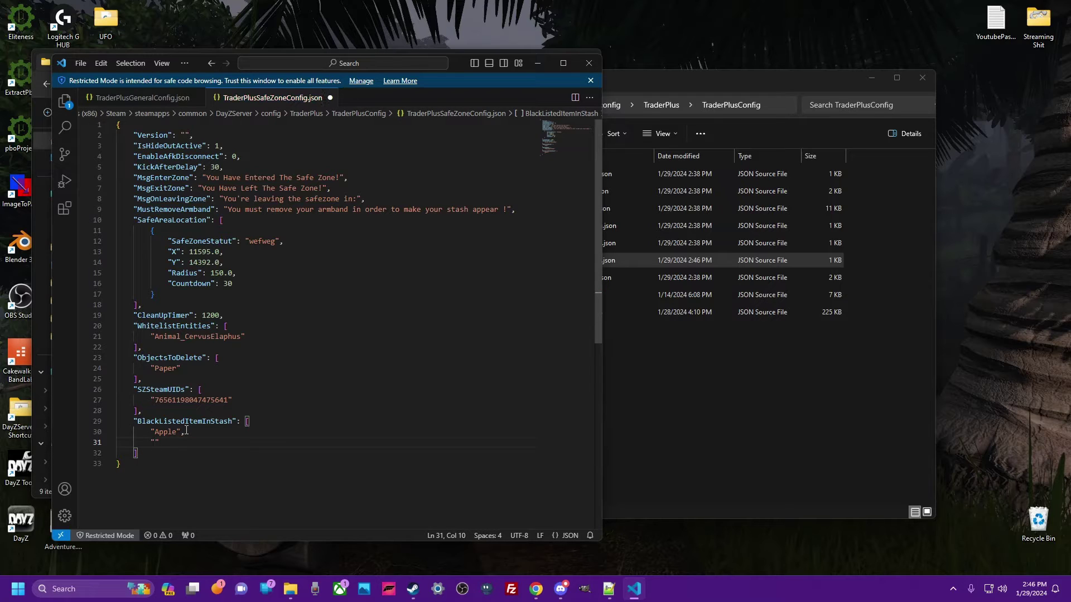
type("itemname")
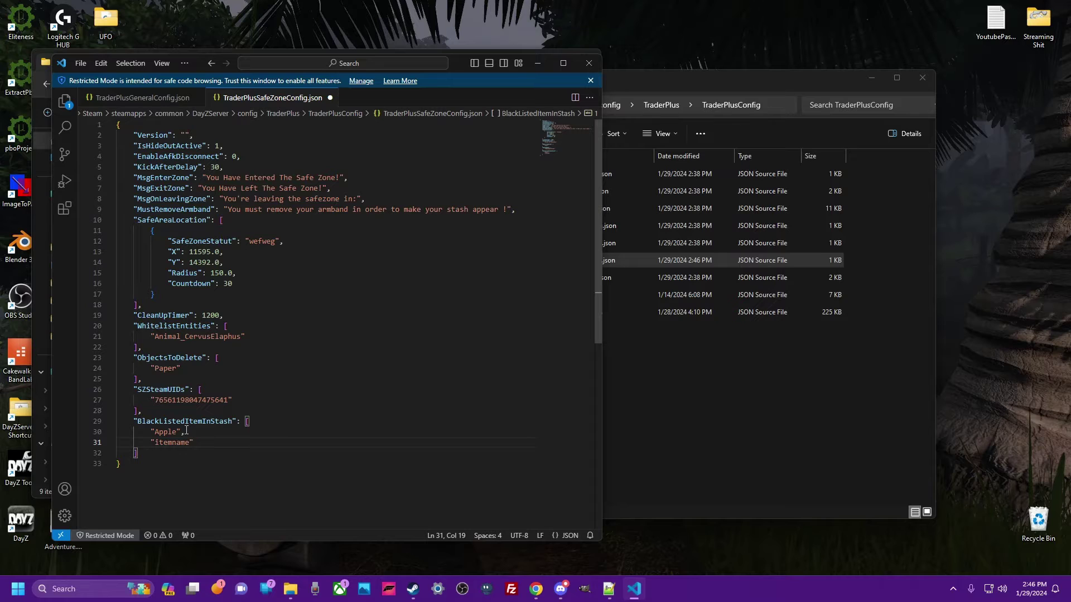
left_click_drag(195, 433, 200, 441)
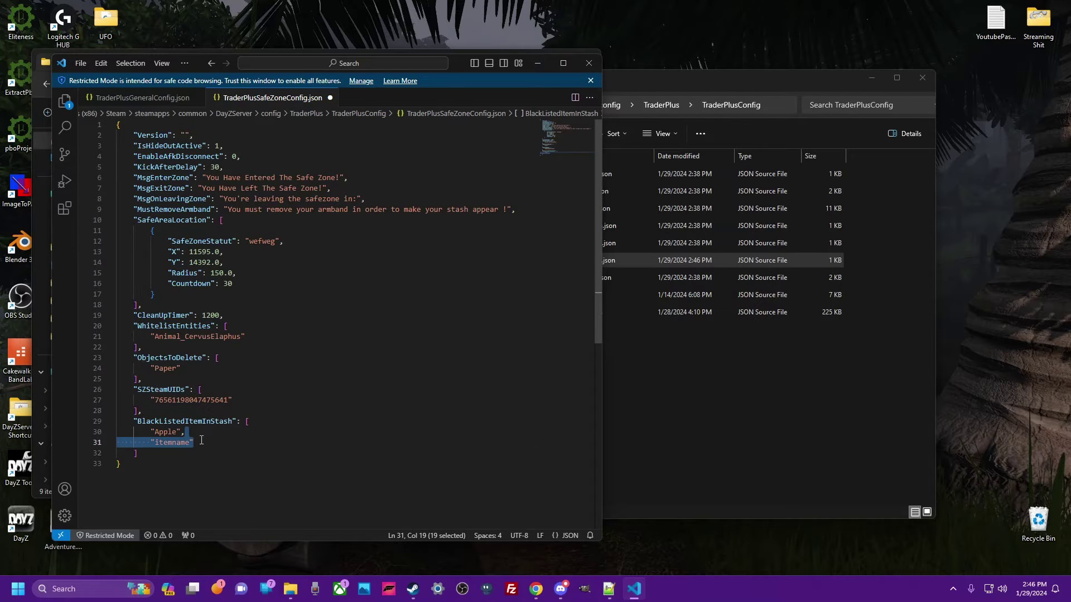
key("BackSpace")
key("ctrl+s")
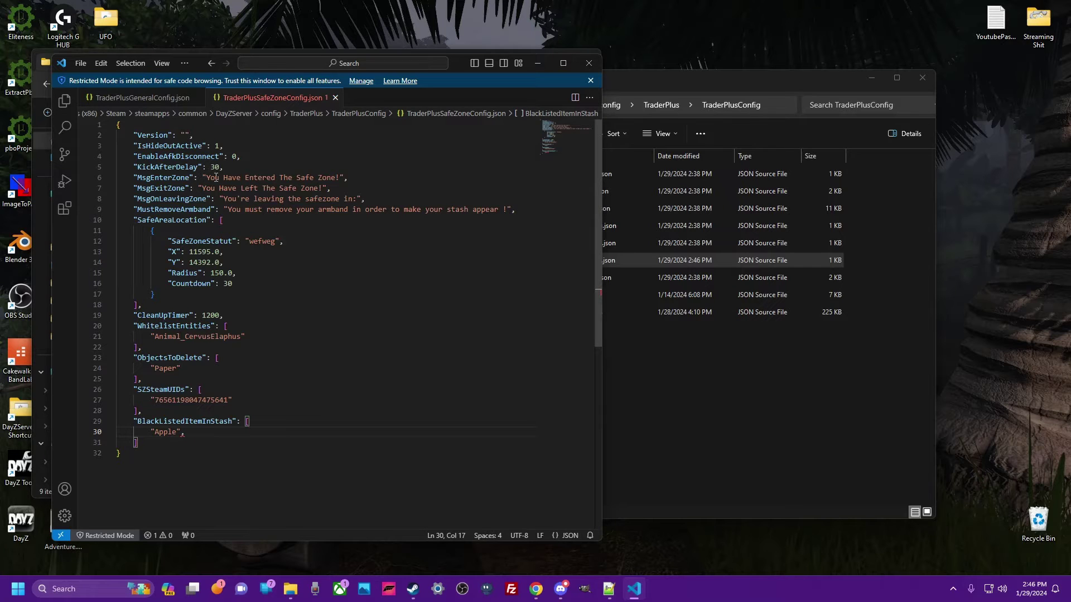
Examine the MsgEnterZone text, undo the edits back to the original "Trader" SafeZoneStatut, save, and close the safe zone file.
double_click(210, 177)
left_click_drag(246, 173, 335, 176)
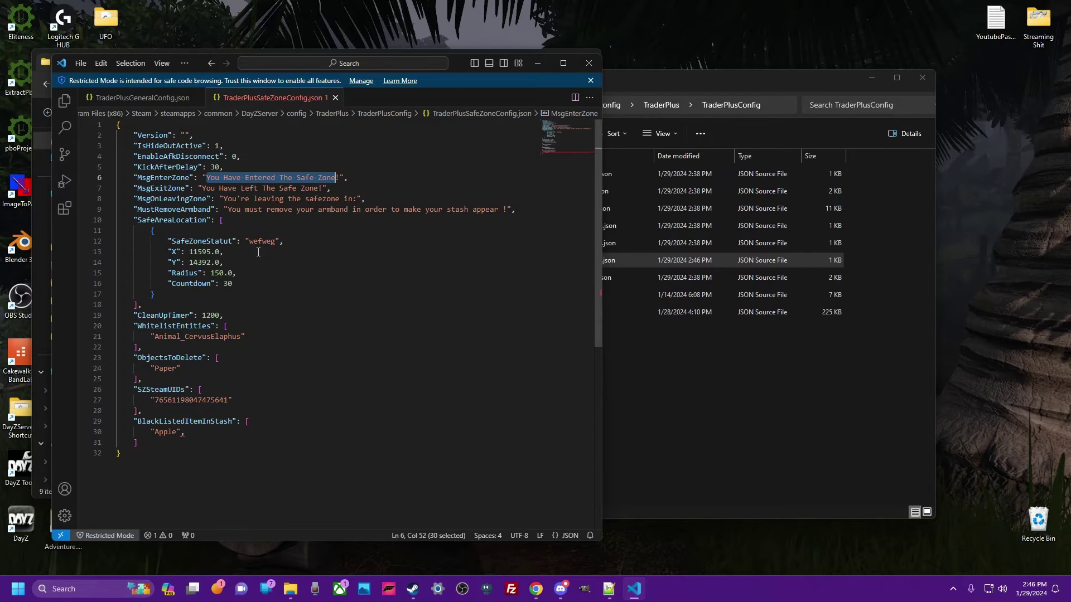
key("ctrl+z")
key("ctrl+z")
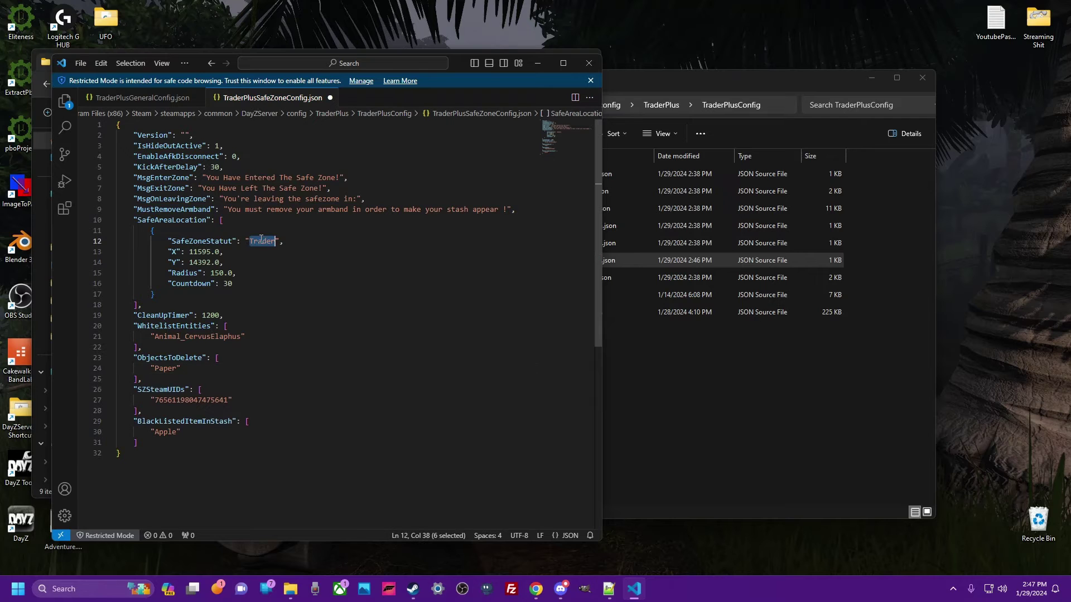
left_click(331, 98)
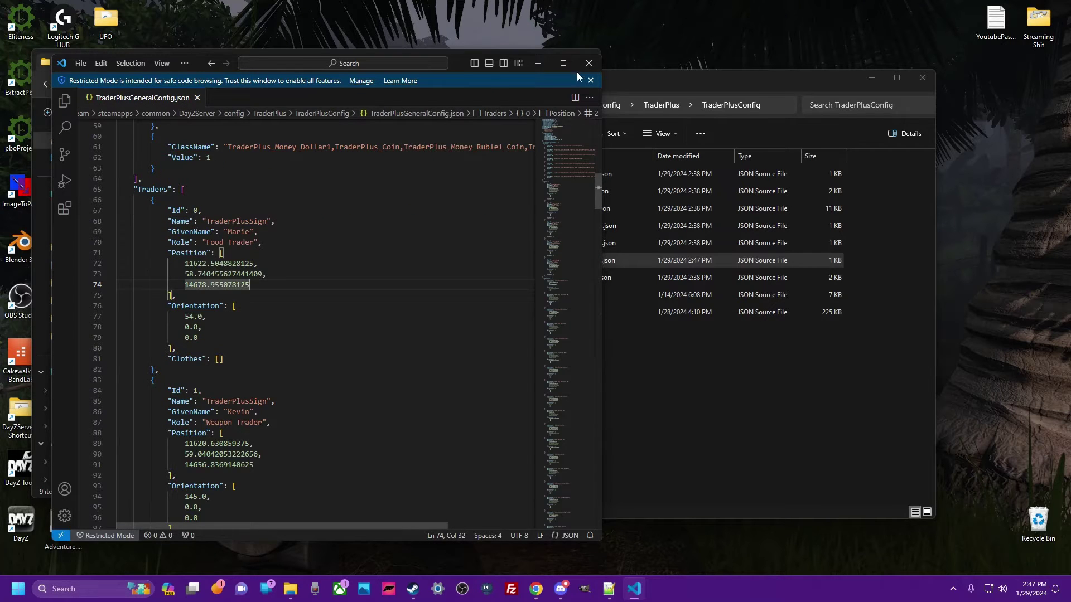
Open TraderPlusVehiclesConfig.json from the config folder, review each vehicle's name and parts list through CivilianSedan, and close the file.
left_click(659, 78)
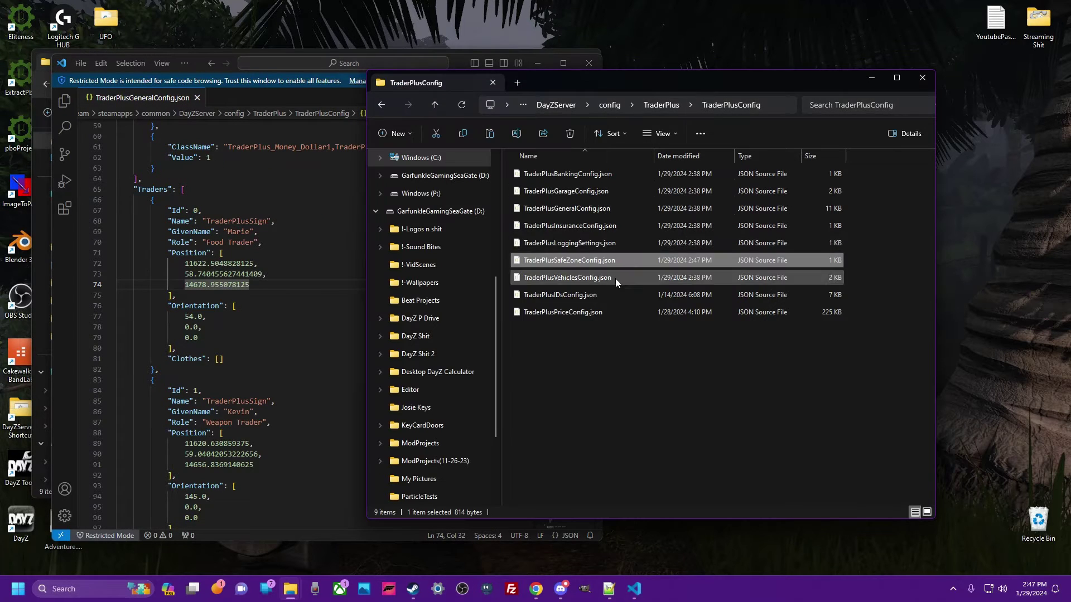
double_click(589, 279)
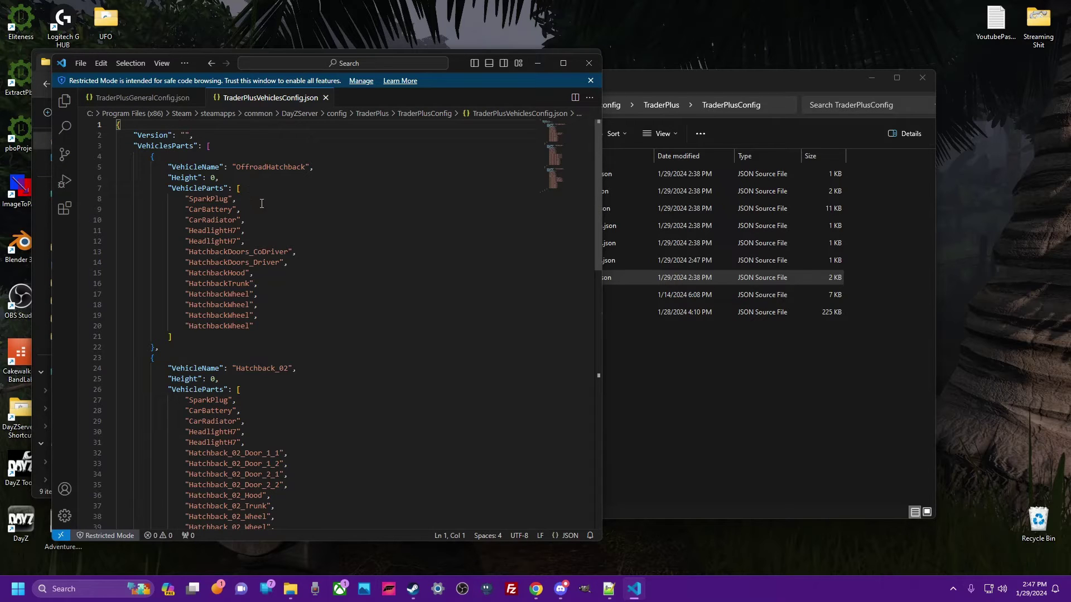
double_click(272, 168)
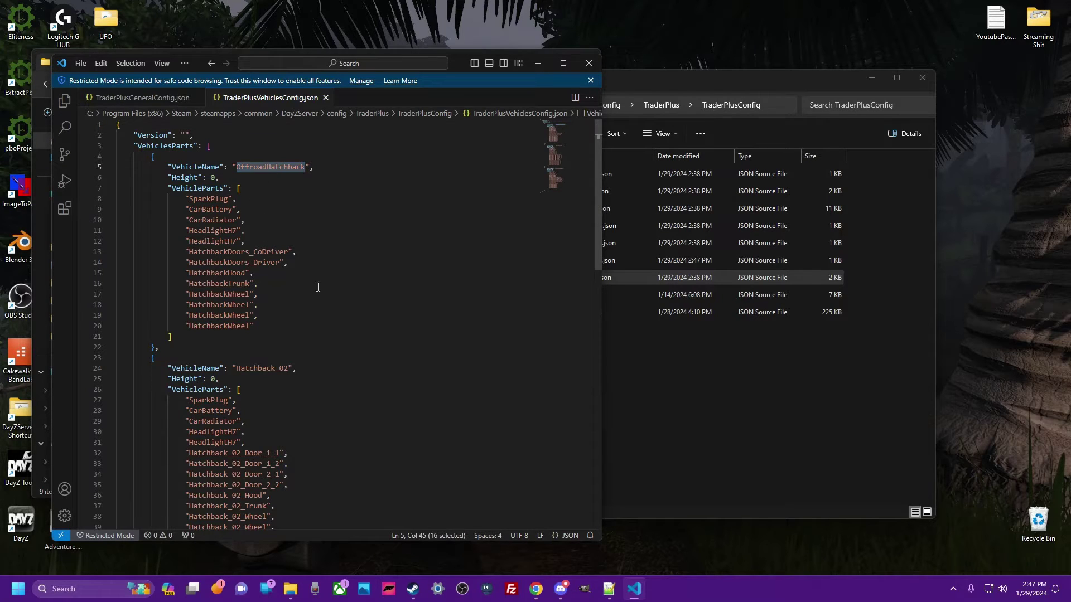
scroll(332, 300, "down", 3)
scroll(331, 300, "down", 5)
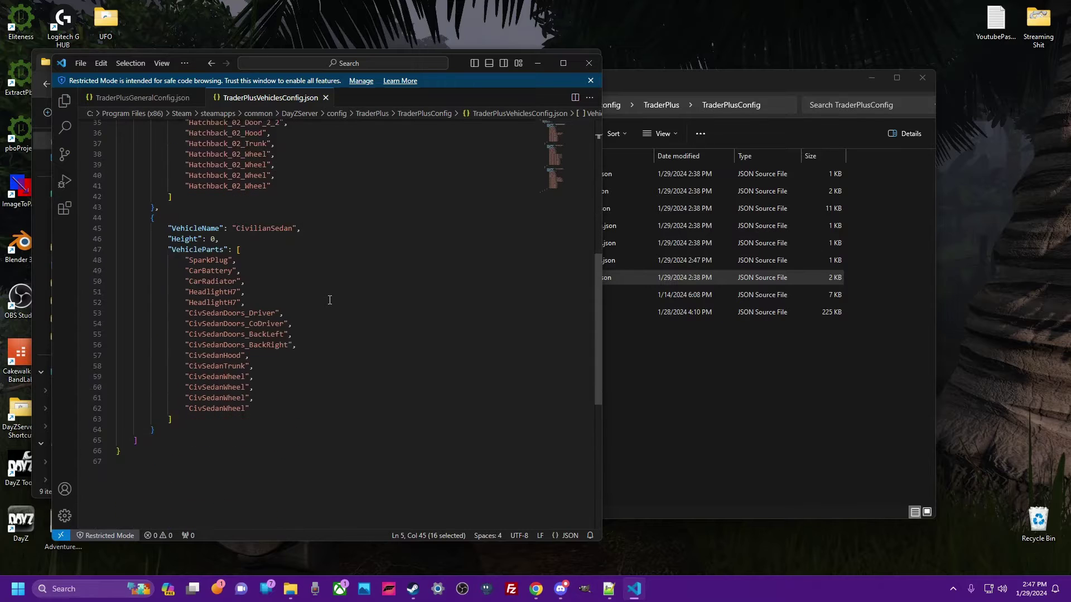
scroll(328, 300, "up", 8)
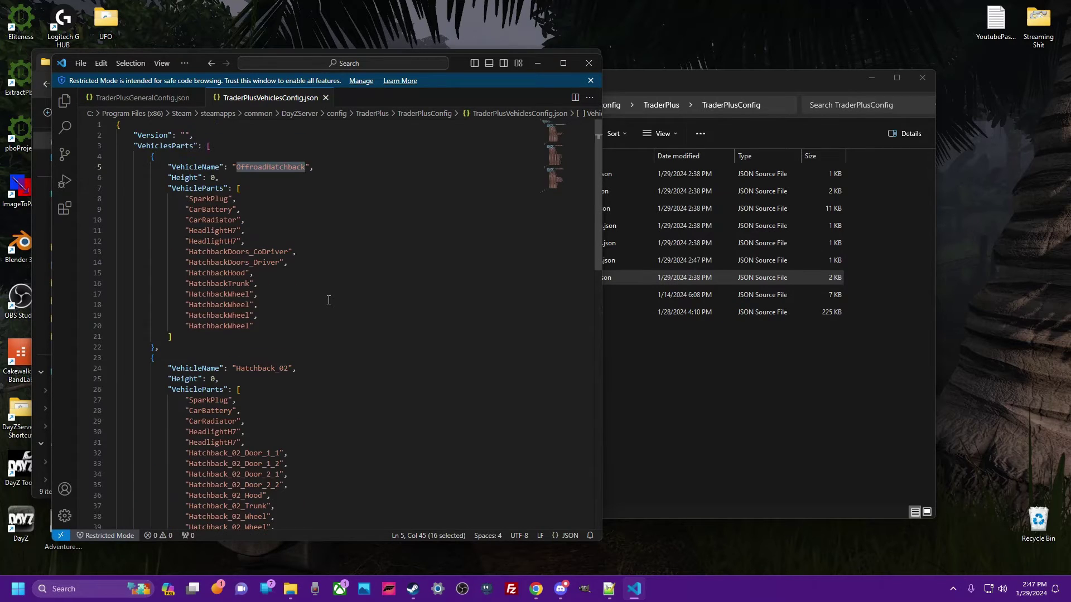
scroll(275, 296, "down", 2)
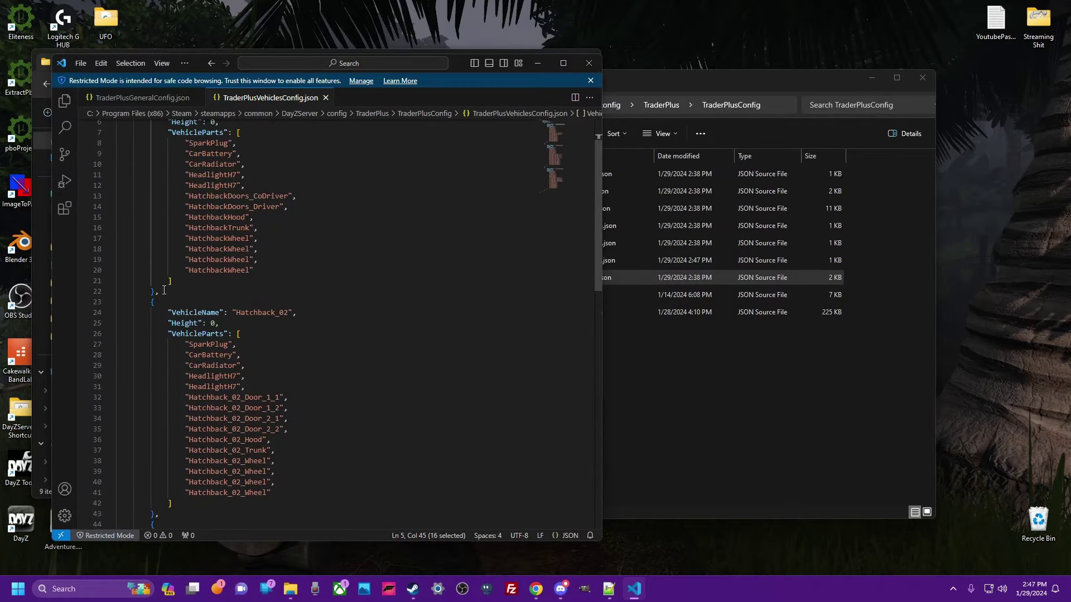
left_click(165, 291)
scroll(173, 363, "down", 8)
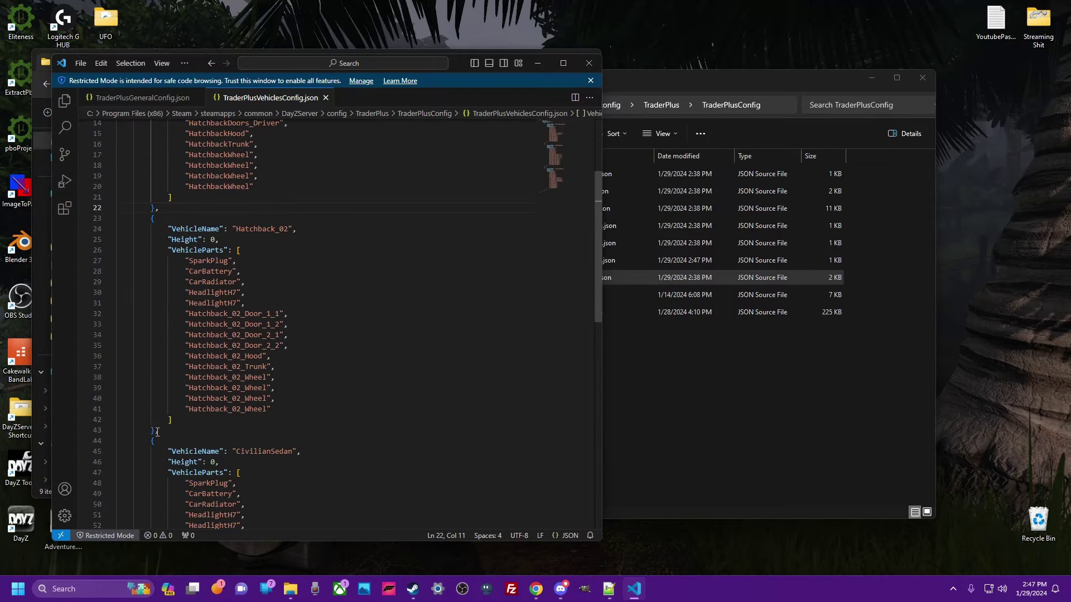
scroll(176, 421, "down", 2)
left_click(171, 429)
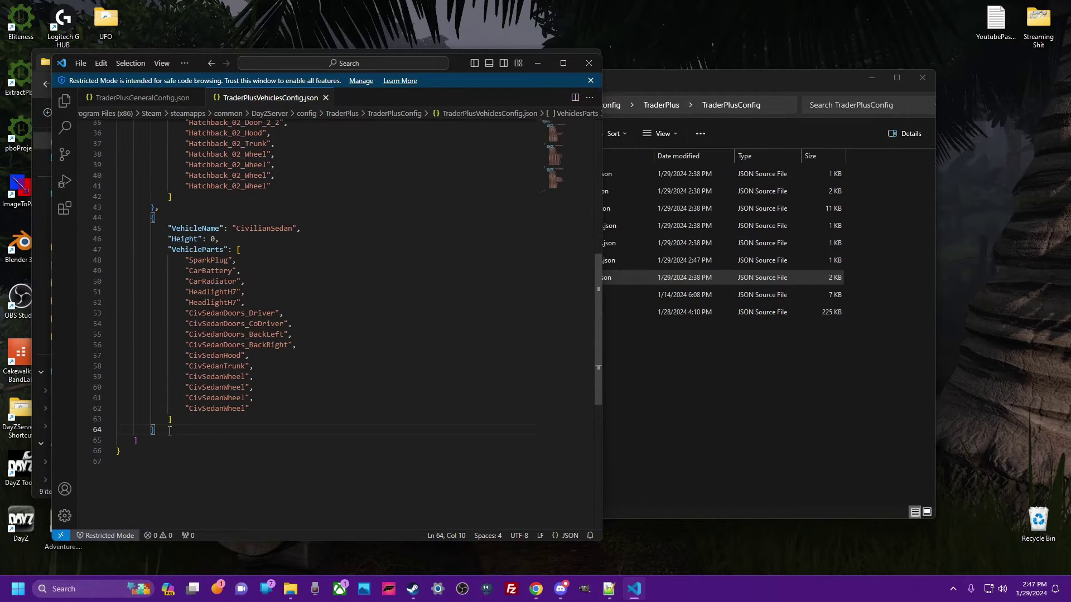
left_click(325, 98)
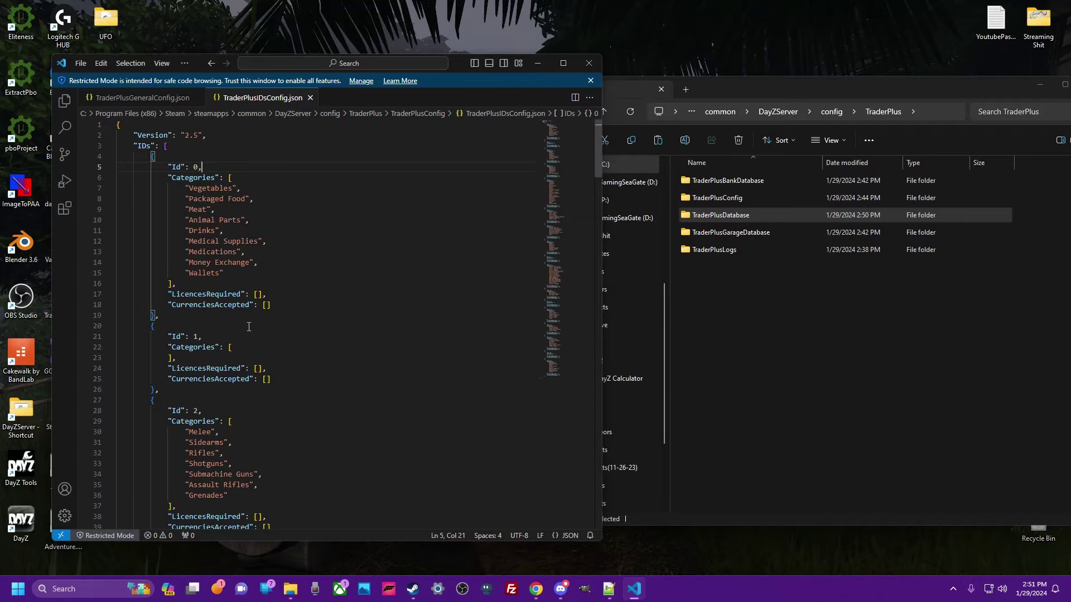
Open the TraderPlusDatabase folder and compare its ID folders with Id 0 and its categories in TraderPlusIDsConfig.json.
double_click(728, 216)
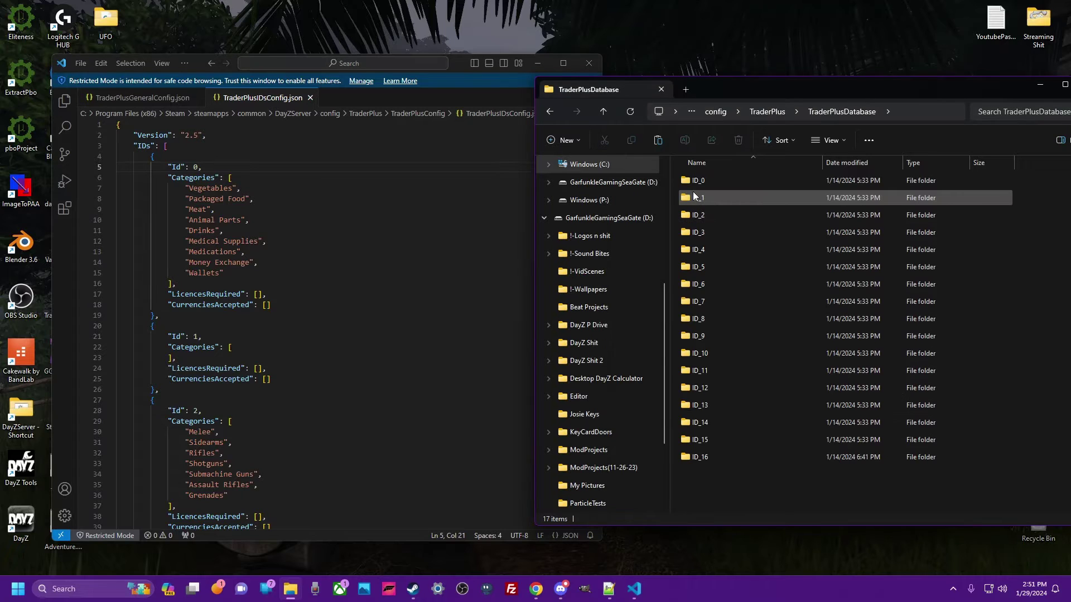
left_click(166, 166)
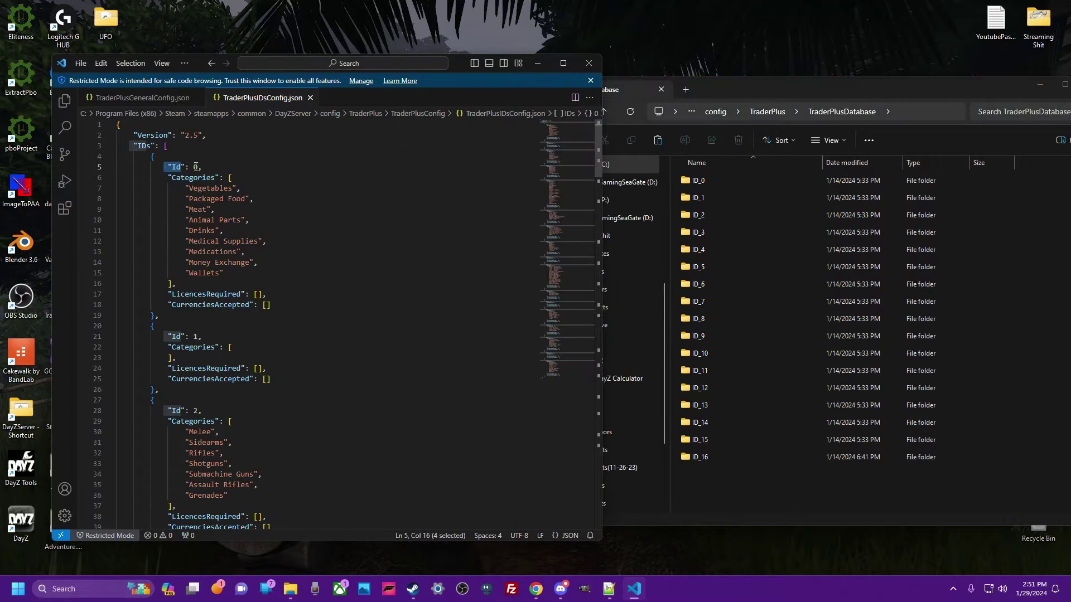
double_click(195, 167)
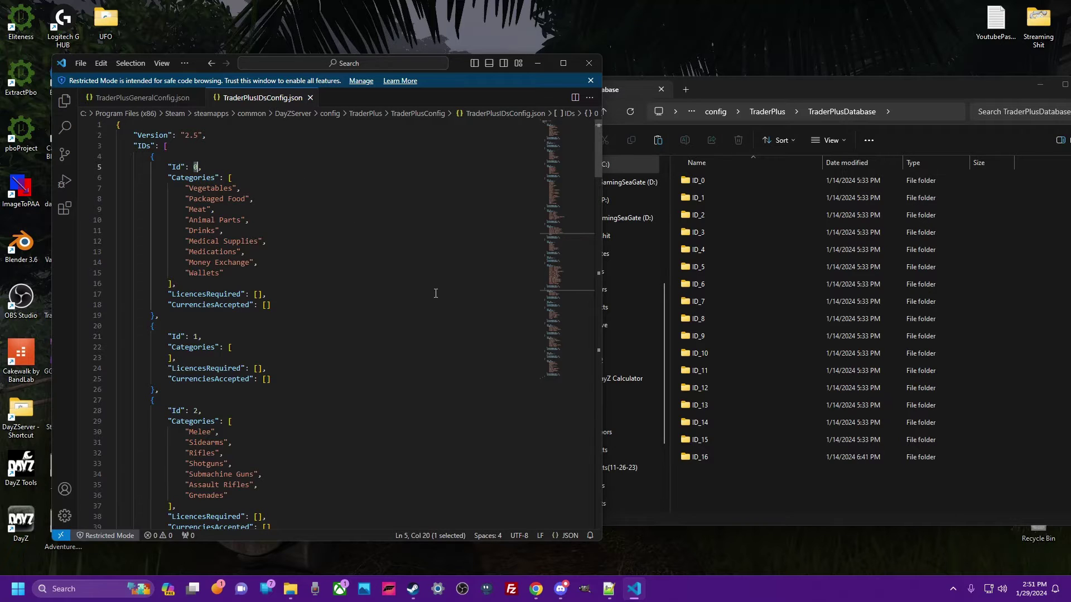
left_click(312, 188)
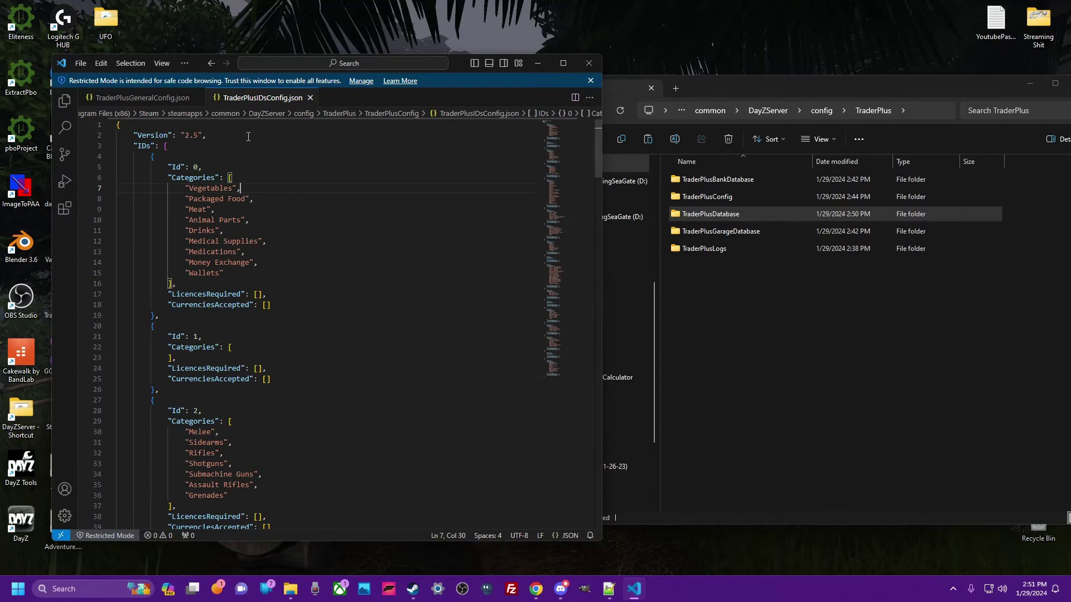
left_click_drag(225, 157, 226, 273)
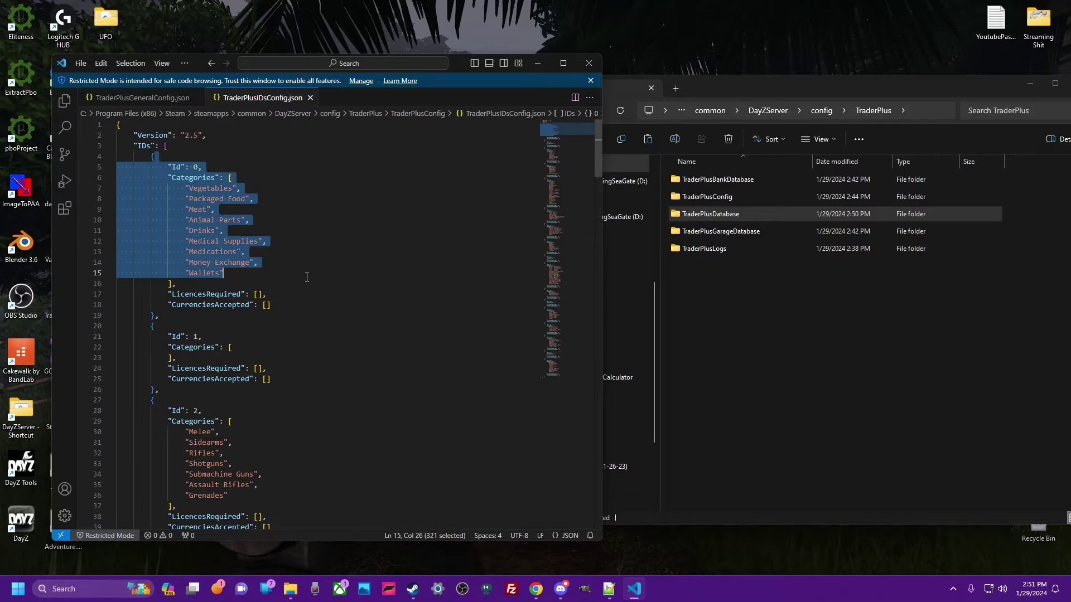
double_click(720, 215)
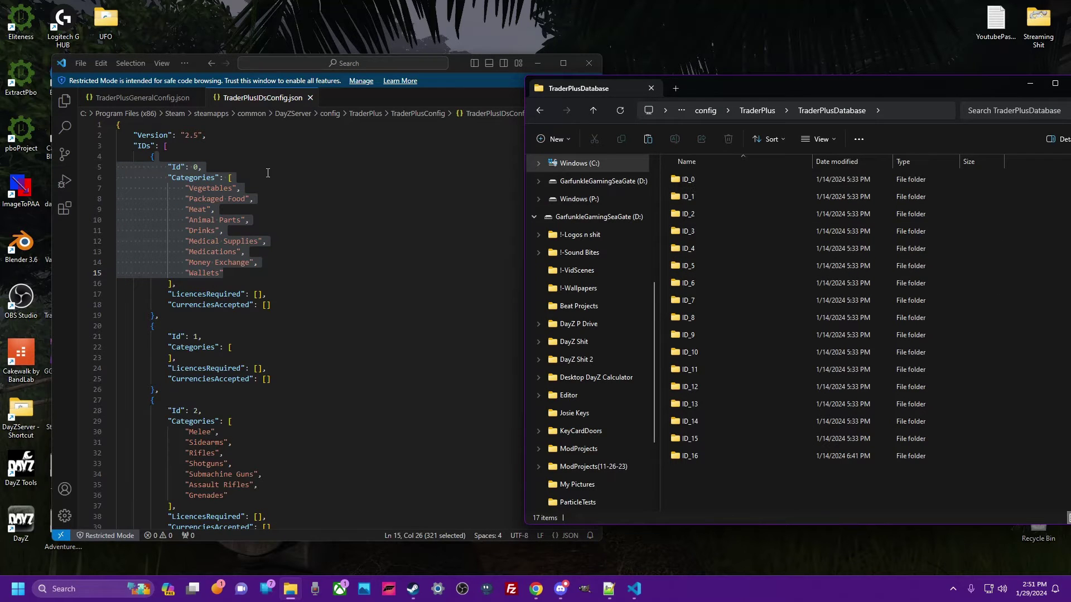
left_click(193, 167)
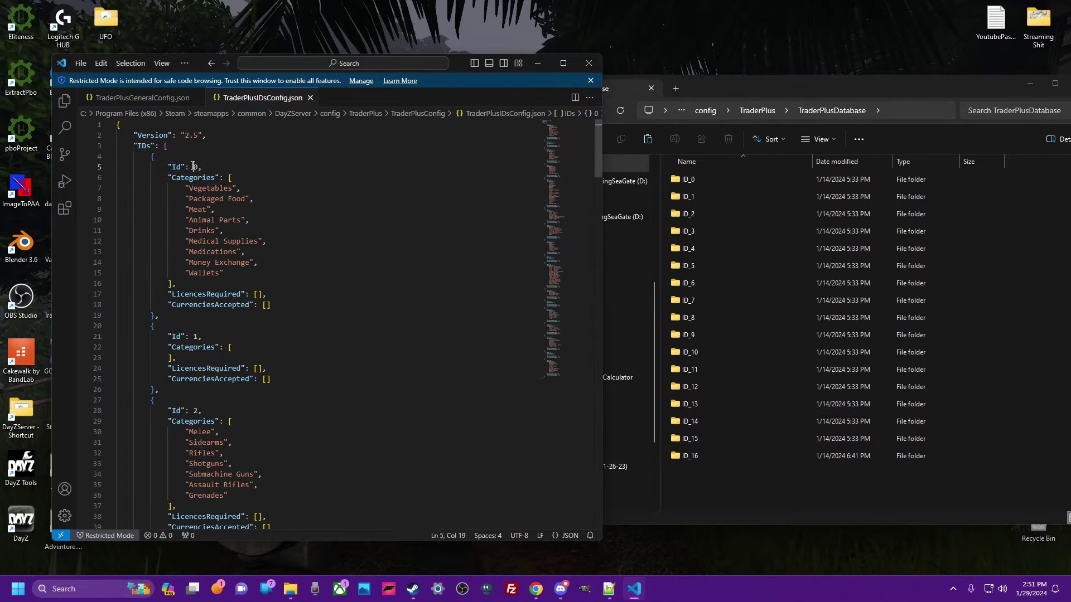
Open the ID_0 database folder and compare its JSON files with the categories listed under Id 0 in TraderPlusIDsConfig.json.
double_click(194, 167)
double_click(677, 179)
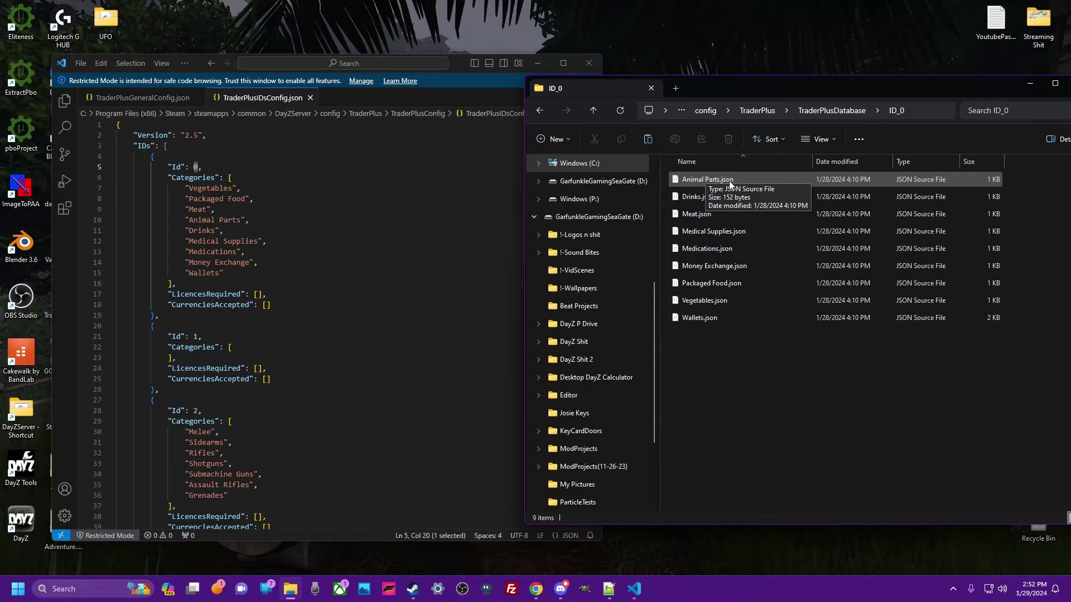
double_click(216, 189)
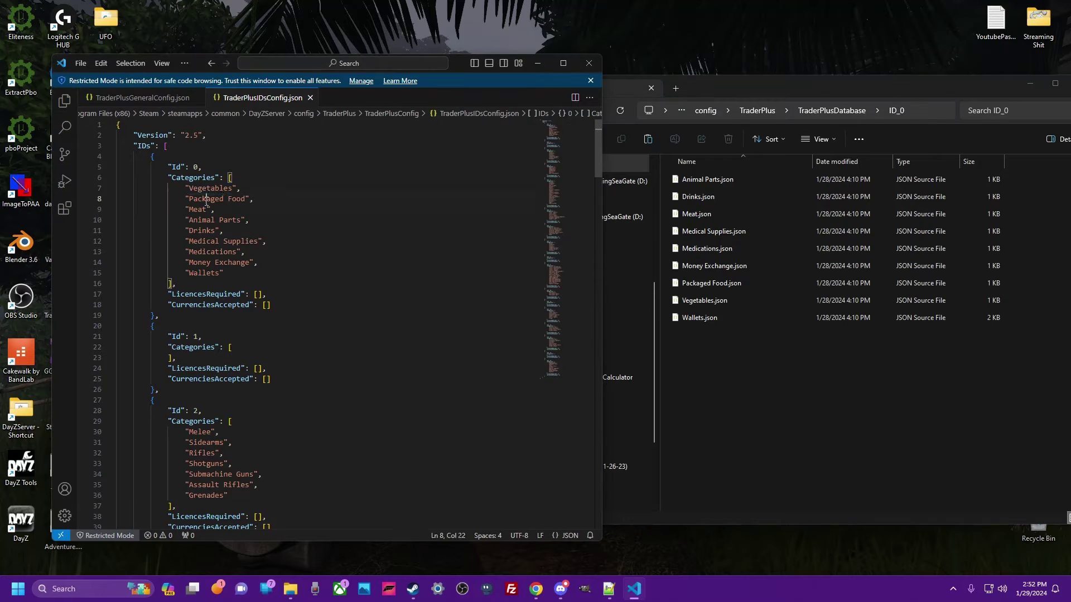
double_click(207, 199)
double_click(211, 220)
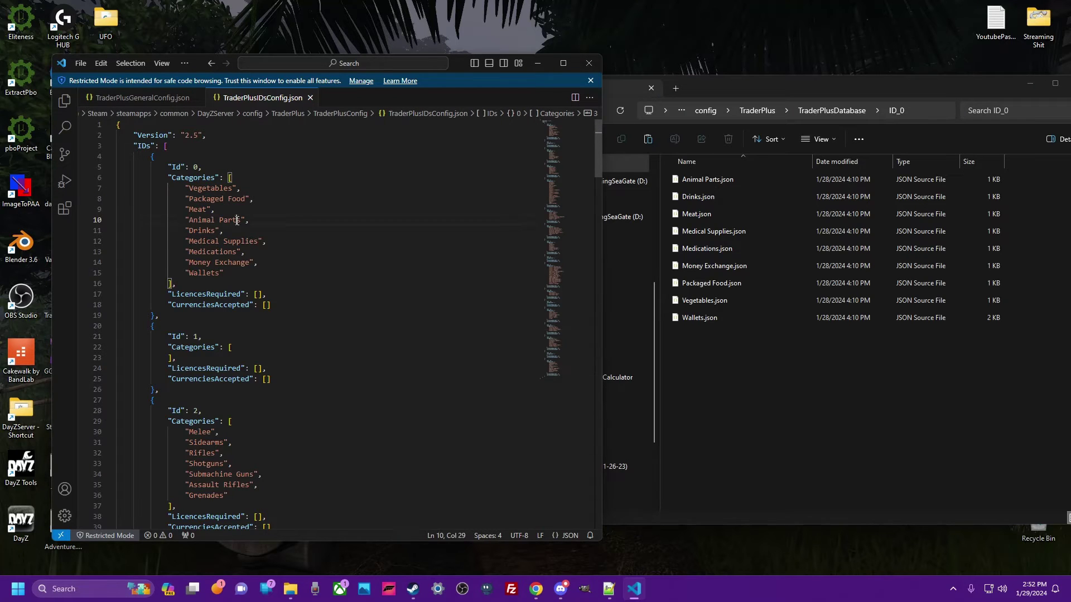
double_click(240, 220)
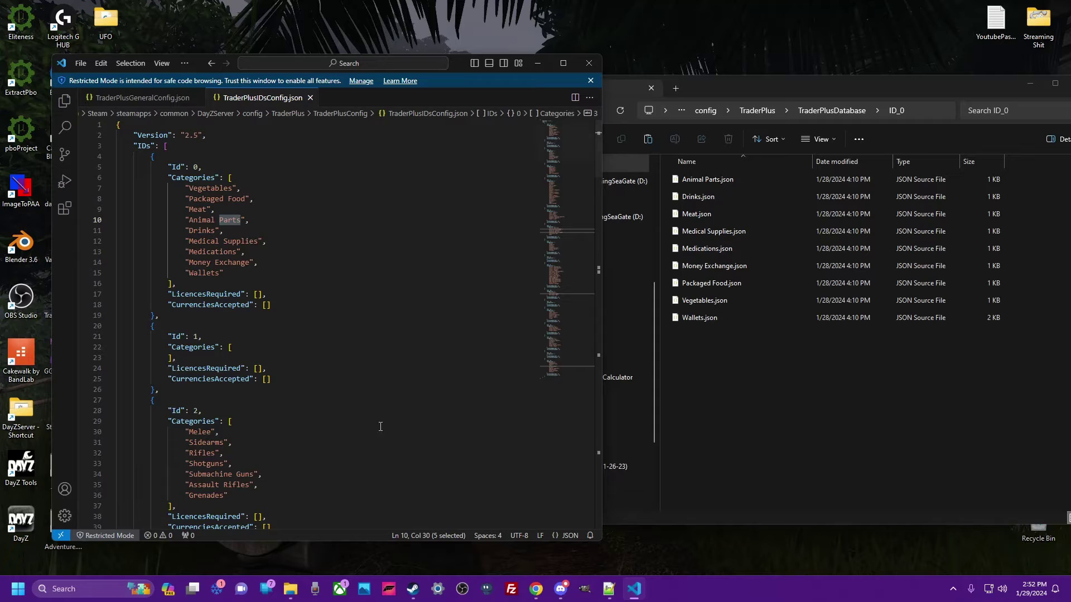
scroll(266, 355, "down", 4)
scroll(338, 431, "up", 4)
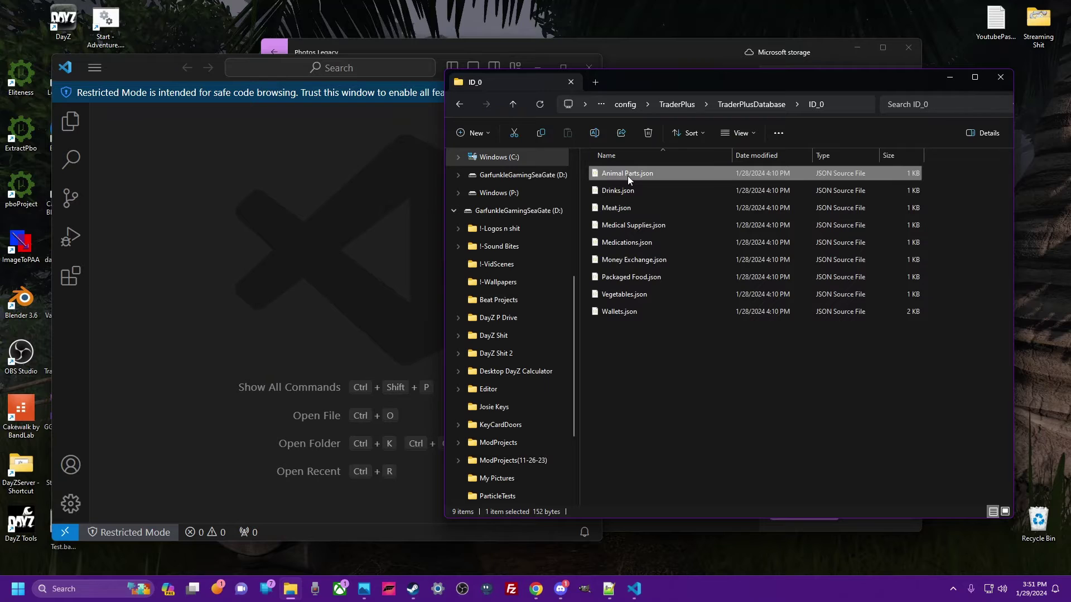
Open Animal Parts.json from the ID_0 folder and examine its Products list and the first number of the Bone entry.
double_click(627, 173)
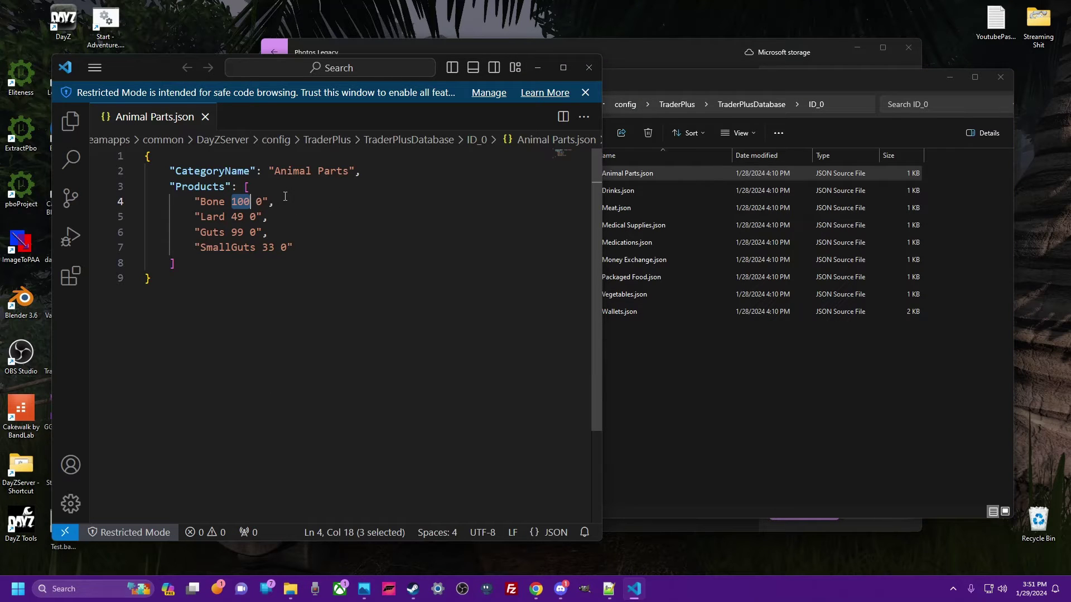
left_click_drag(251, 187, 317, 247)
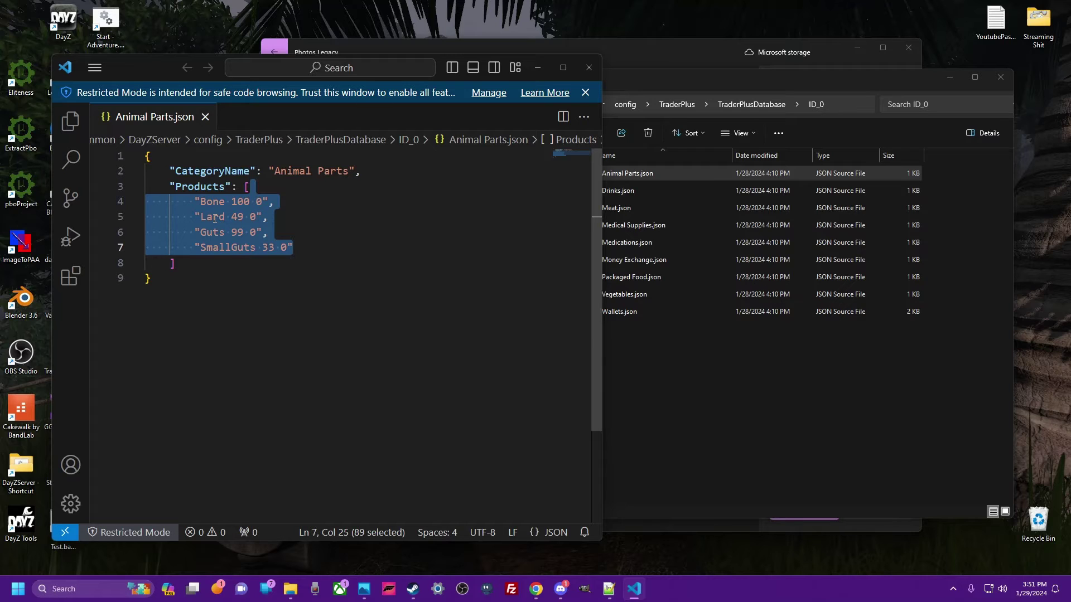
left_click(282, 202)
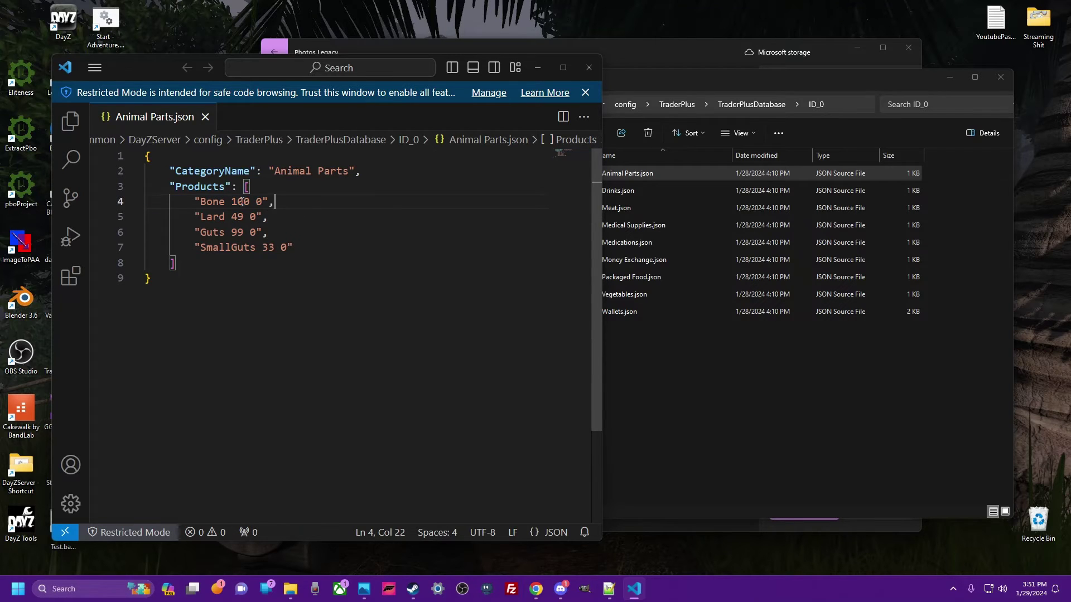
double_click(240, 202)
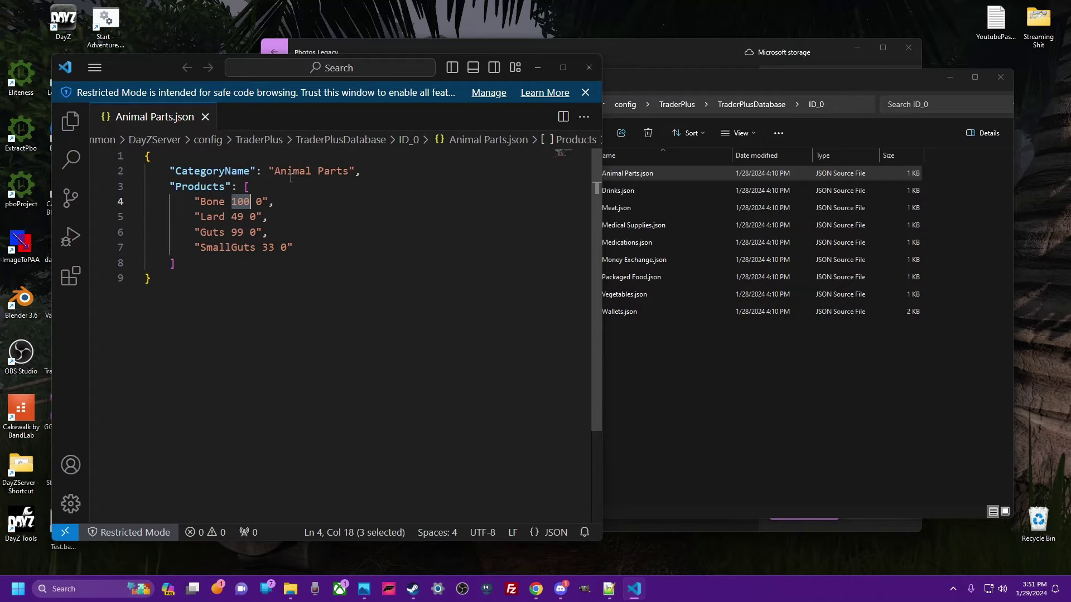
Try 1, 2 and 3 as the last number of the Bone product entry, then restore it to 0.
left_click(258, 202)
double_click(259, 201)
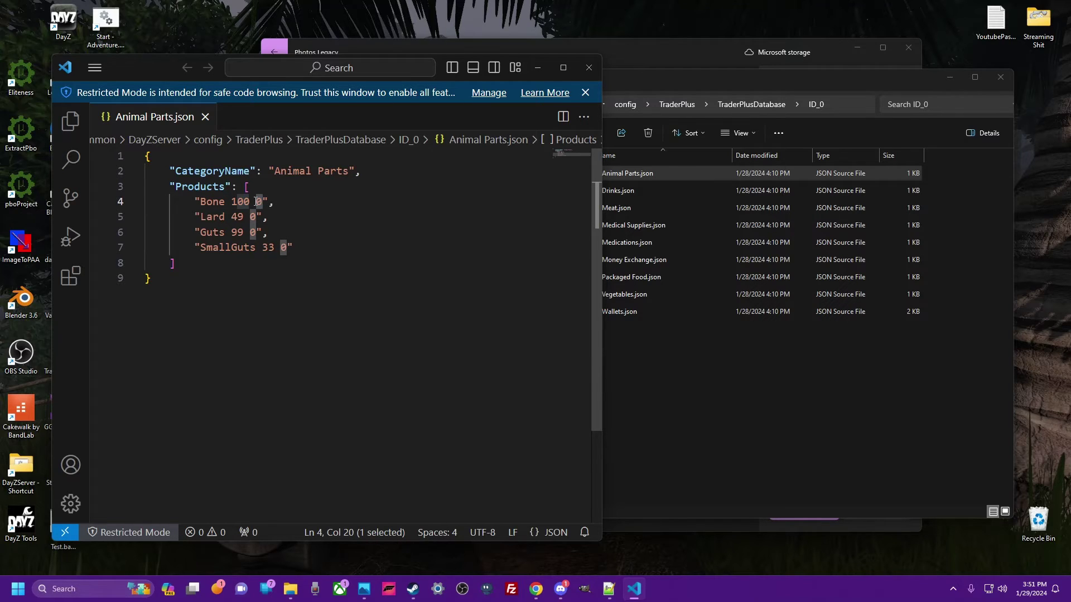
type("1")
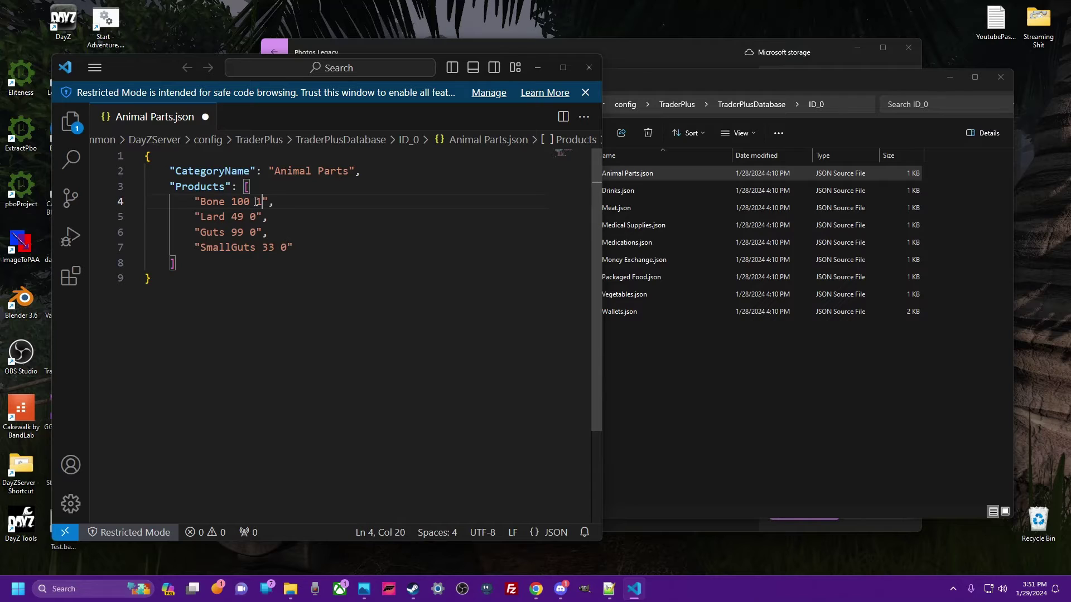
key("BackSpace")
type("2")
key("BackSpace")
type("3")
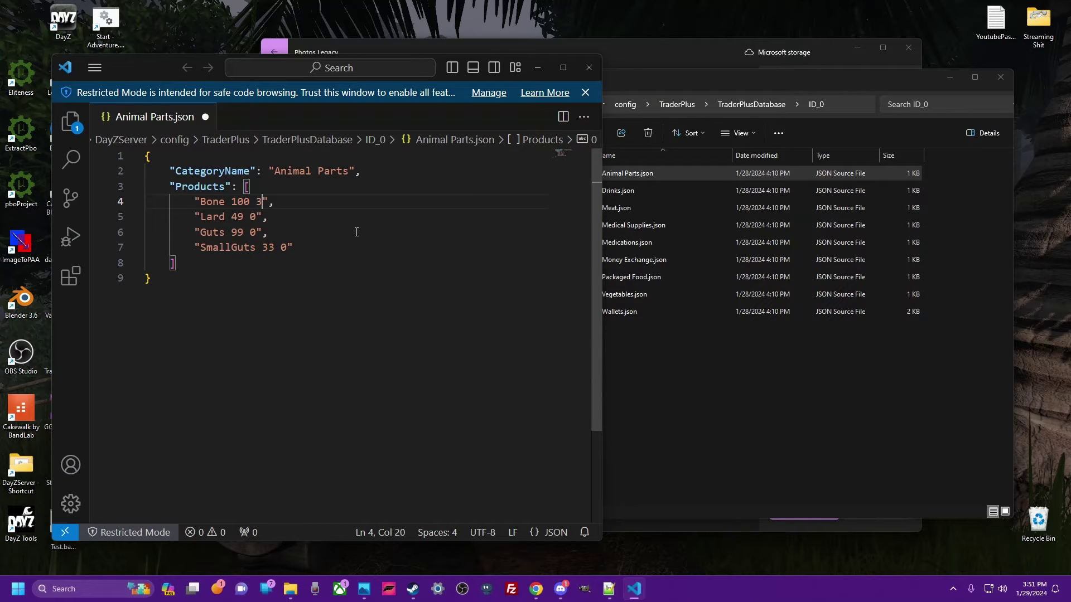
key("BackSpace")
type("0")
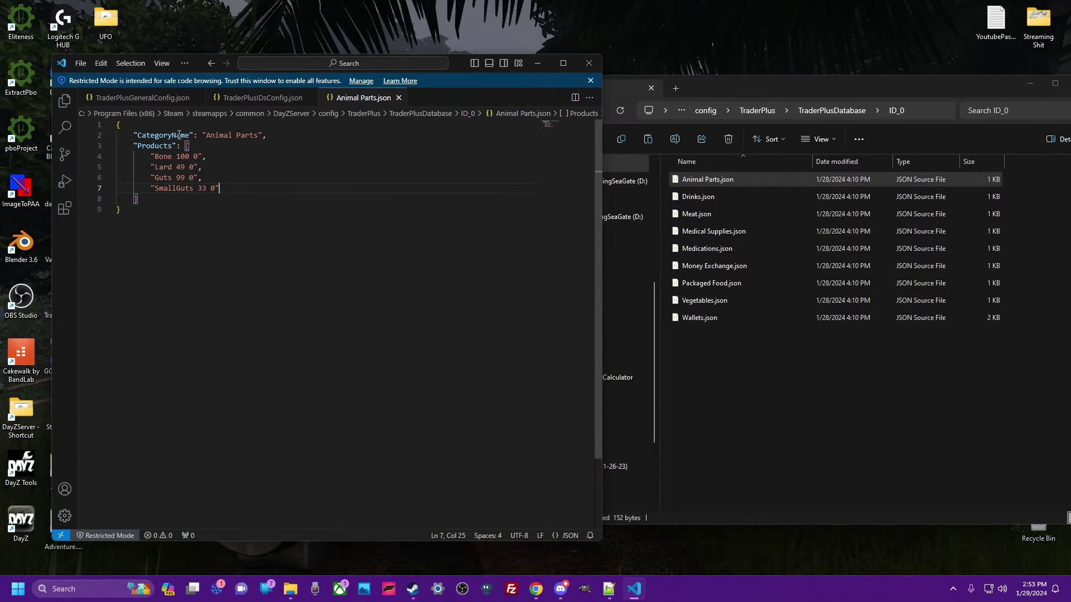
Check the Vegetables and Animal Parts category names under Id 0 in TraderPlusIDsConfig.json.
left_click(254, 99)
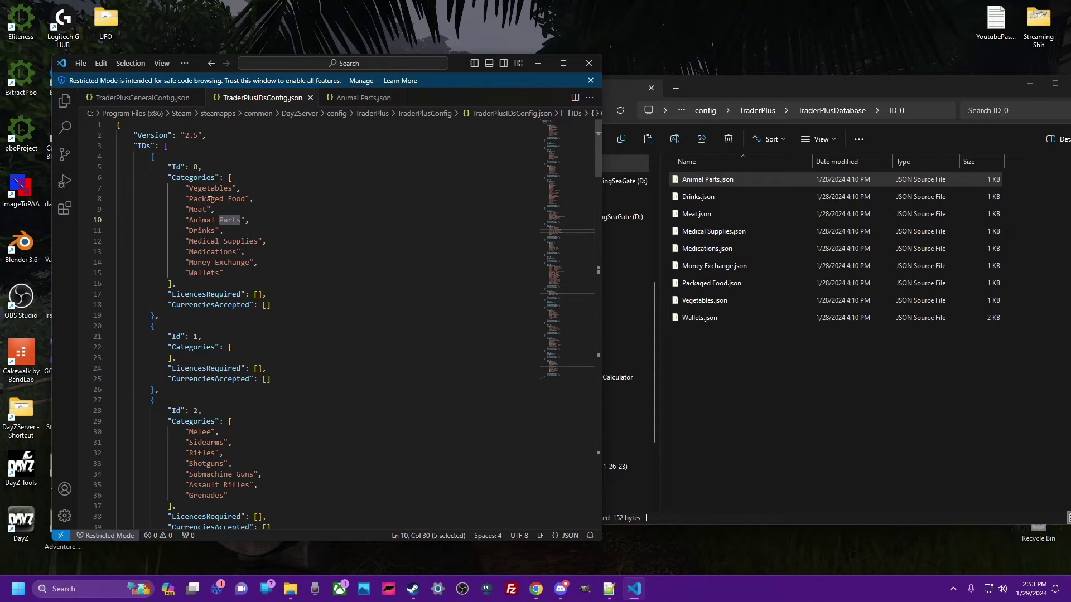
double_click(210, 188)
left_click_drag(189, 220, 242, 220)
left_click(250, 219)
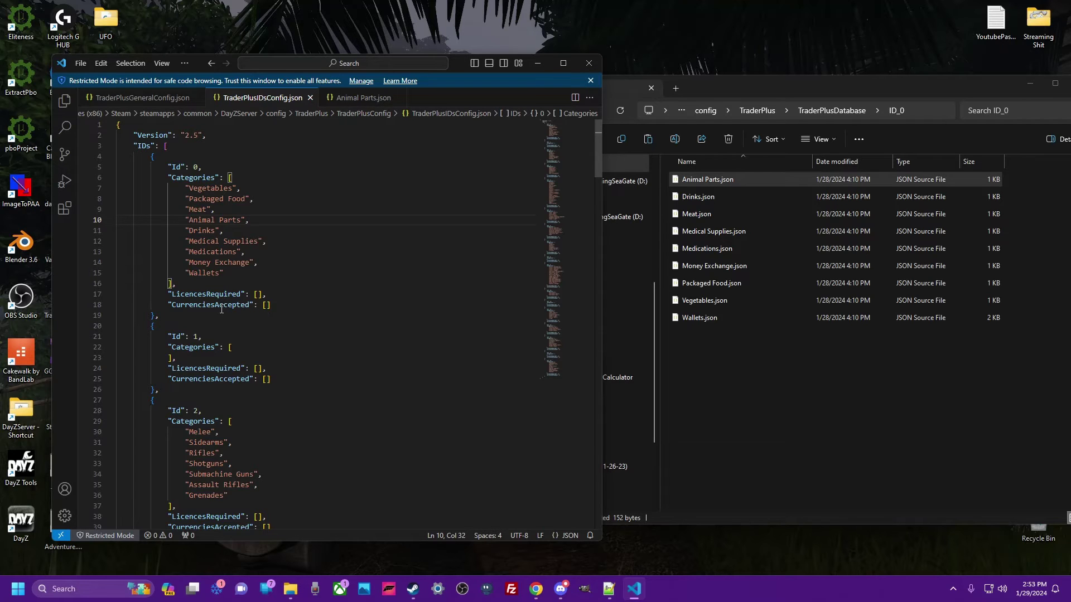
Review the Currencies section of TraderPlusGeneralConfig.json, checking the Euro, Ruble and Dollar class names against their values.
left_click(143, 98)
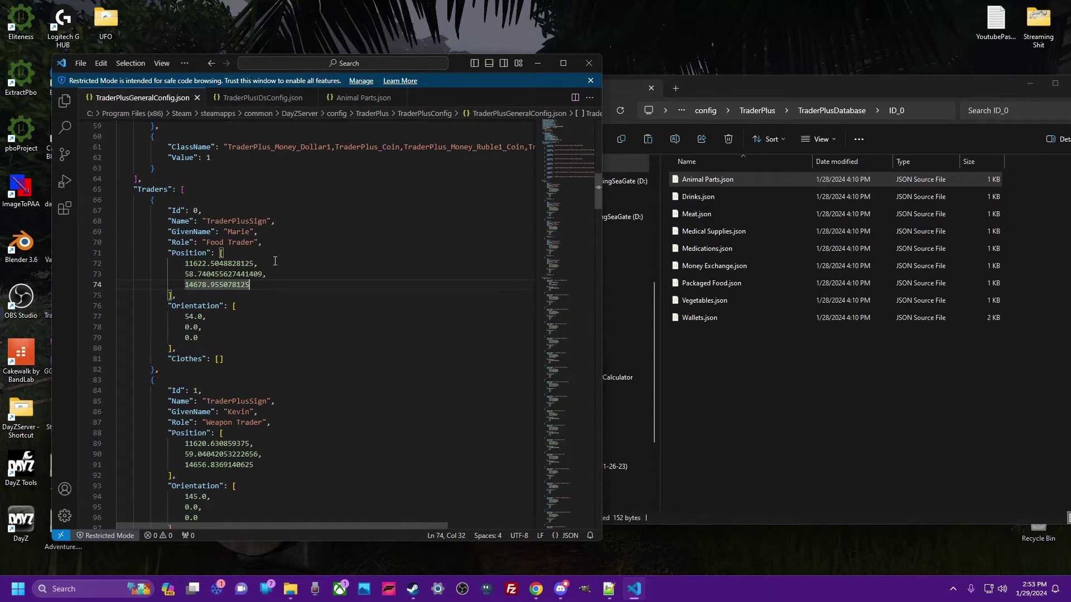
scroll(275, 261, "up", 12)
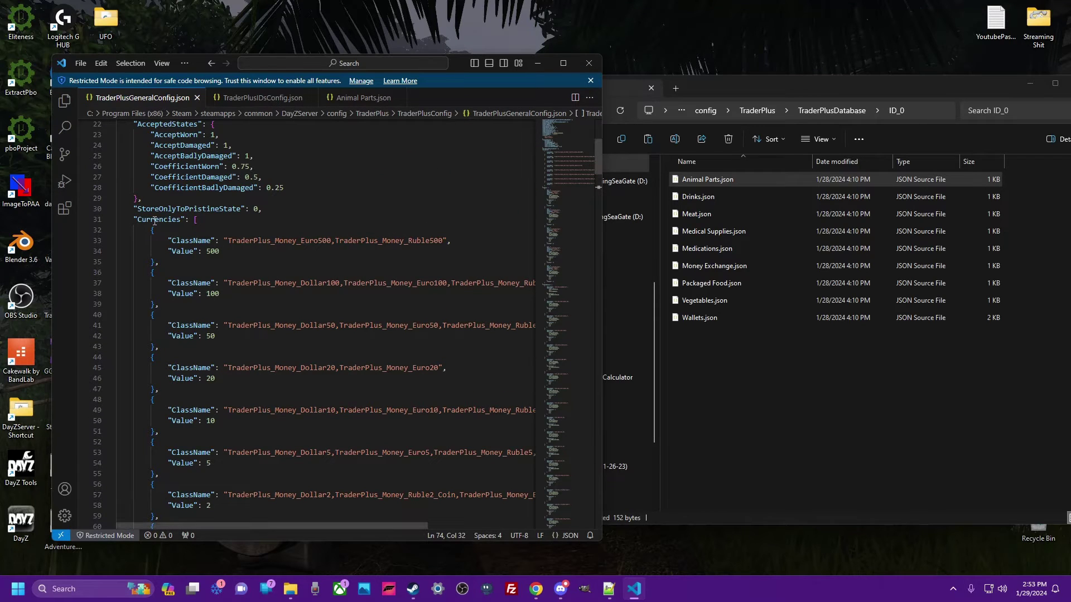
scroll(321, 242, "down", 2)
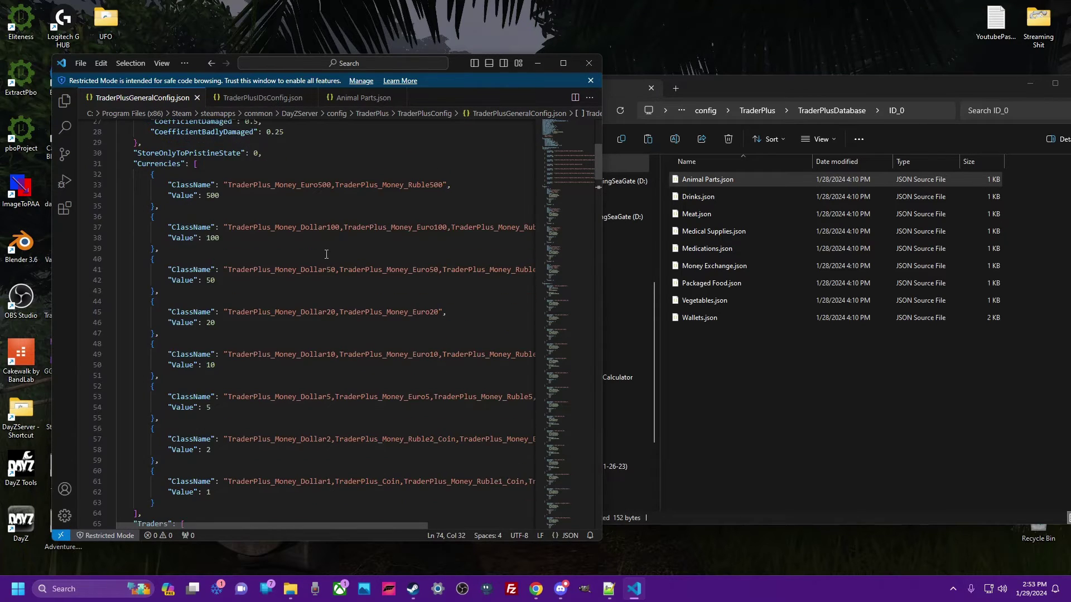
left_click(272, 186)
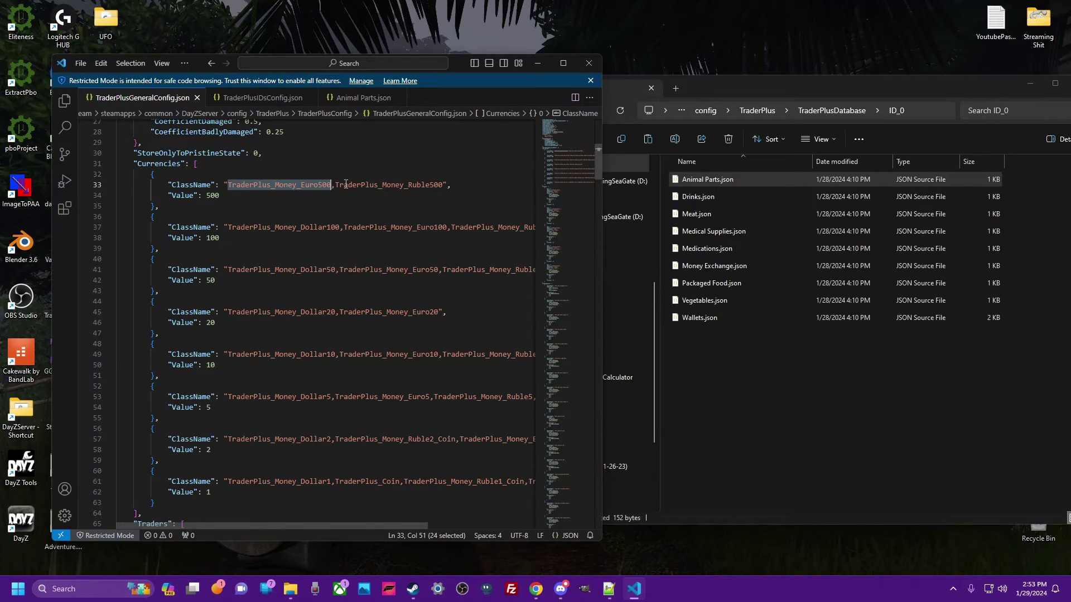
left_click(367, 184)
double_click(367, 184)
double_click(284, 226)
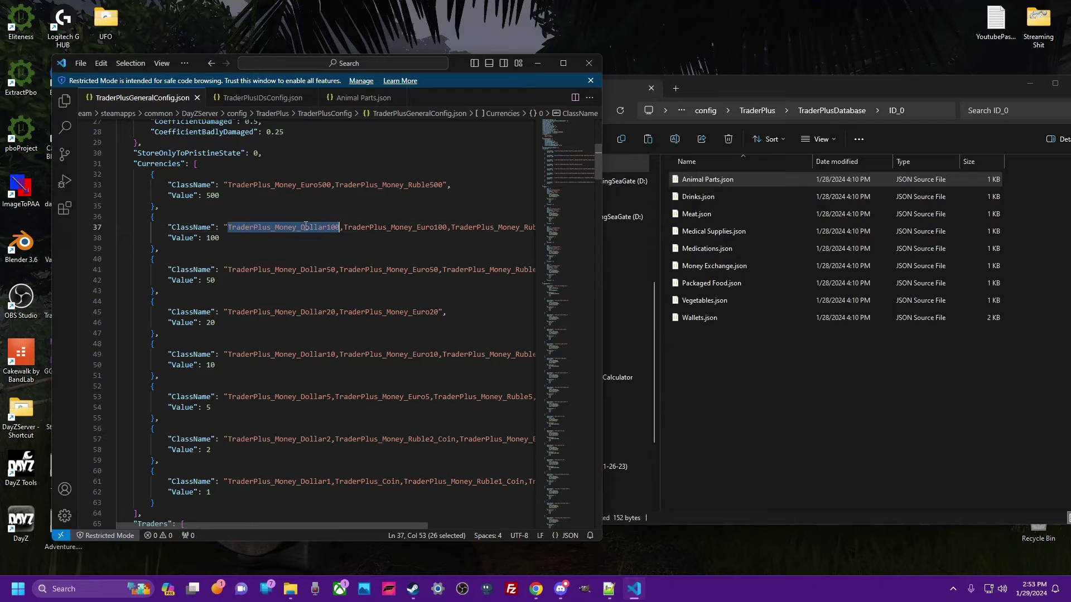
double_click(368, 225)
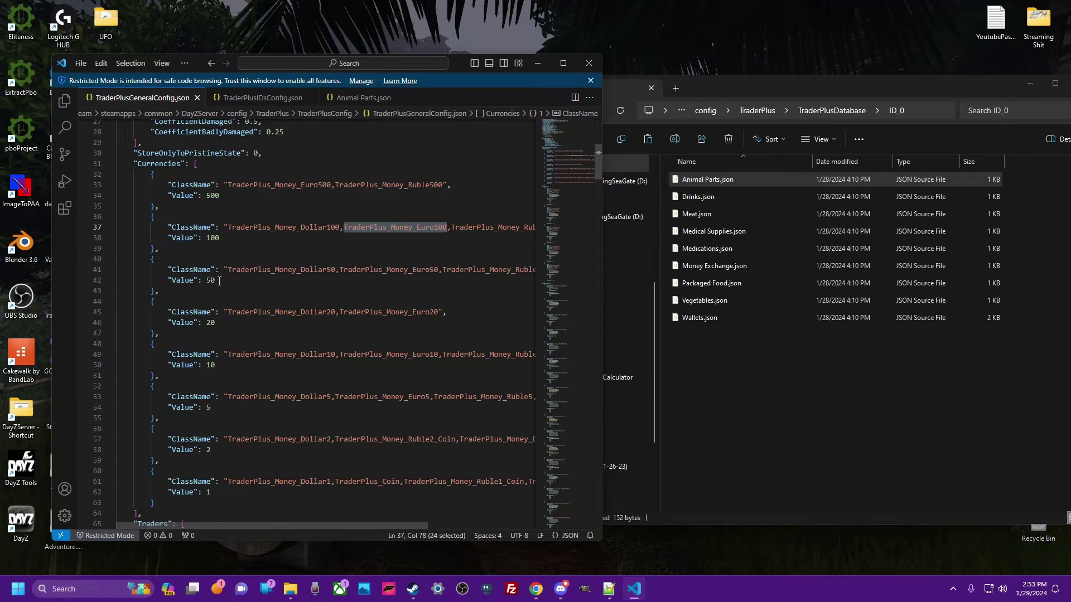
left_click(305, 270)
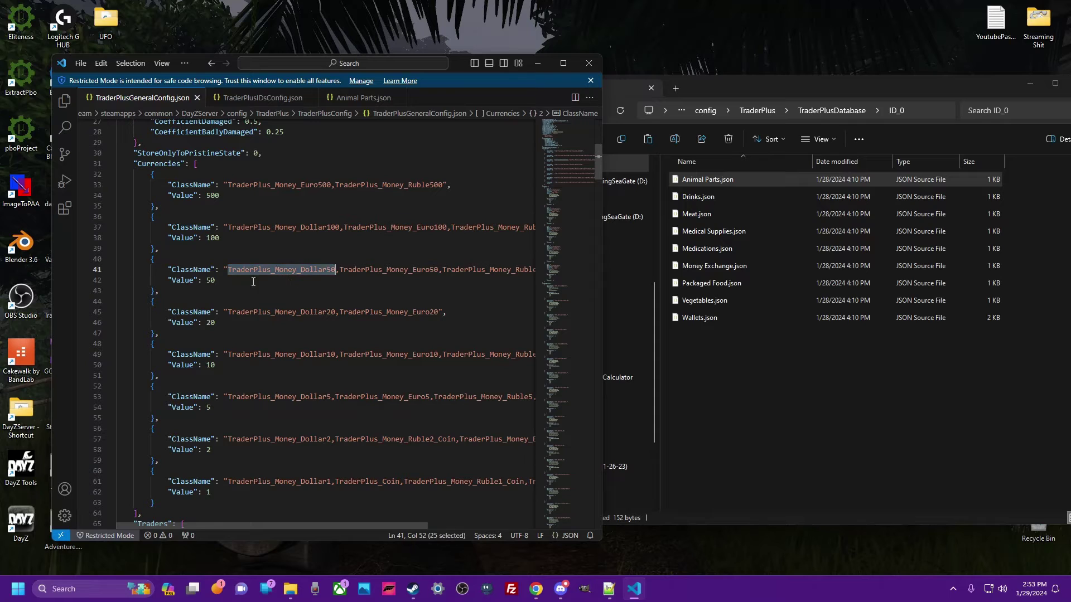
Try 60 as the Value of the TraderPlus_Money_Dollar50 currency entry, then restore it to 50.
double_click(211, 281)
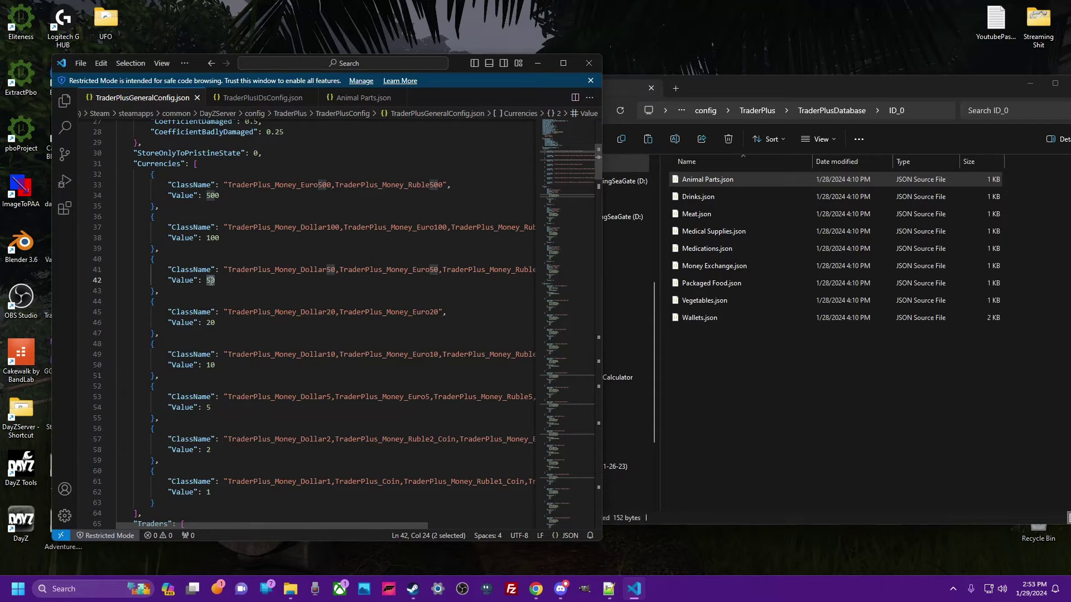
type("60")
key("BackSpace")
key("BackSpace")
type("50")
Examine "Car Licence" in the Licences list of TraderPlusGeneralConfig.json and compare it with LicencesRequired under Id 0 in TraderPlusIDsConfig.json.
scroll(271, 288, "up", 5)
scroll(272, 287, "up", 4)
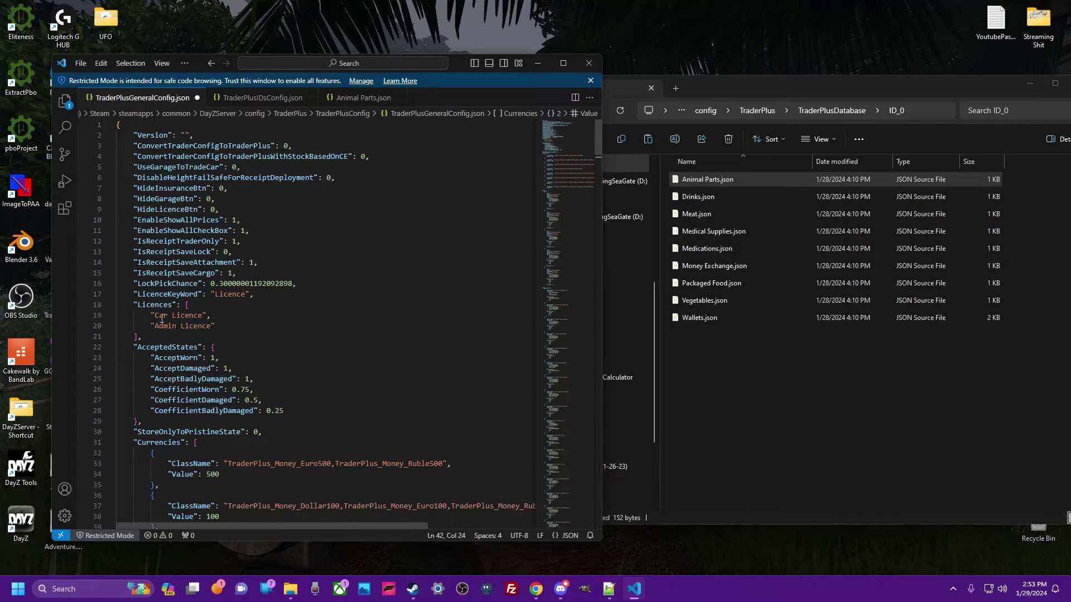
left_click_drag(155, 317, 199, 315)
left_click(246, 99)
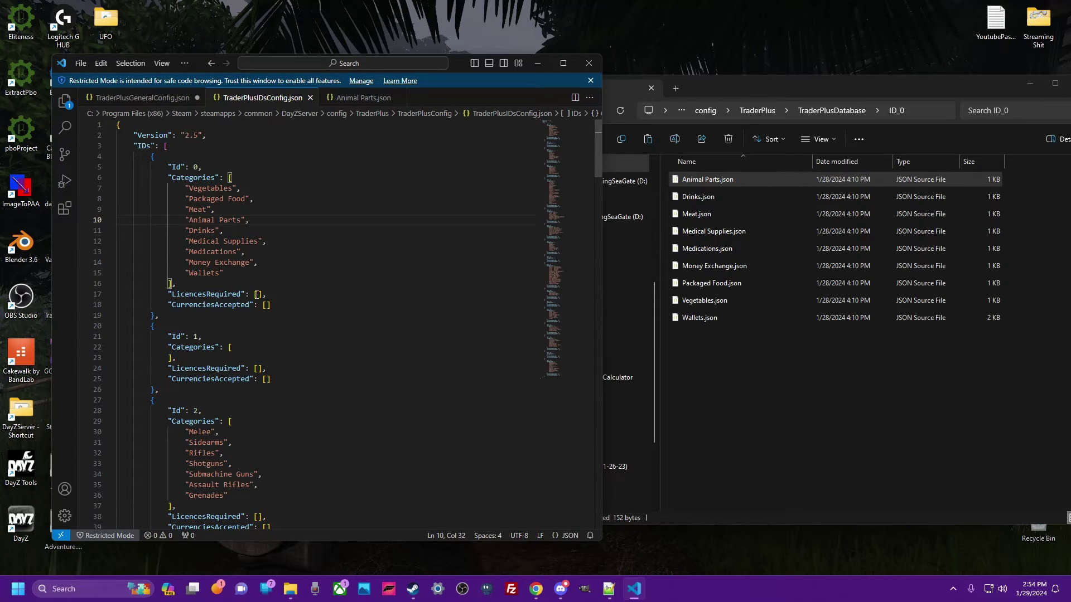
left_click(151, 99)
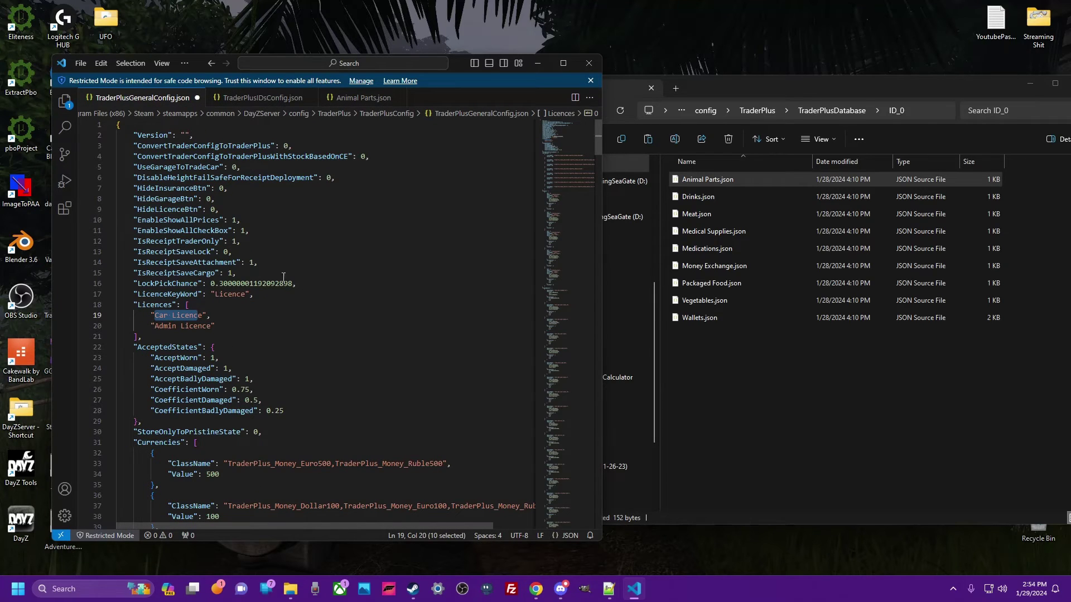
Recheck the currency entries, the Vegetables category under Id 0, and the product list in Animal Parts.json.
scroll(270, 274, "down", 10)
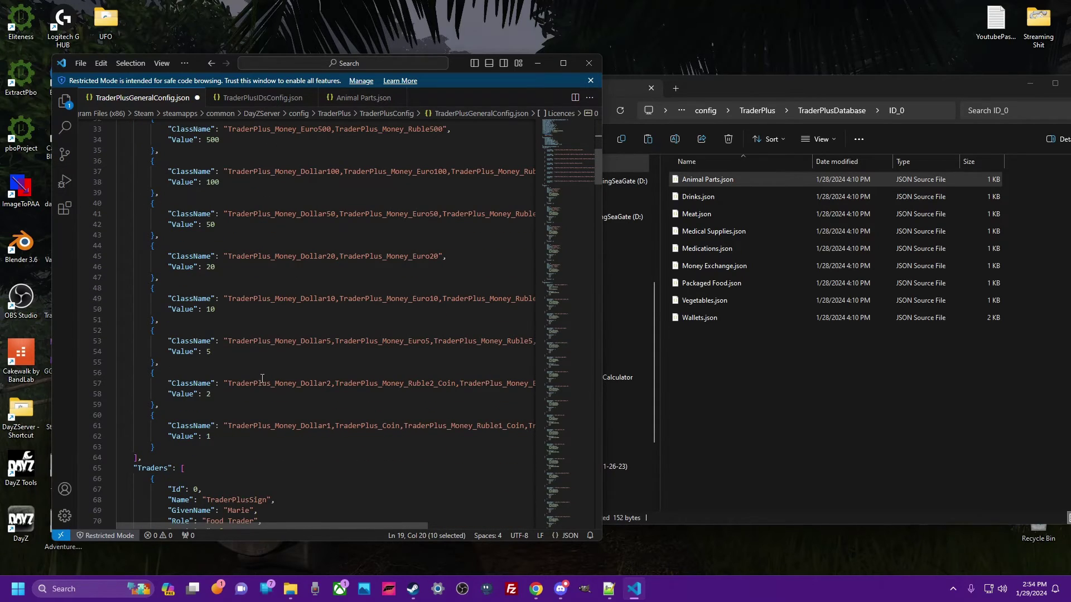
left_click(262, 99)
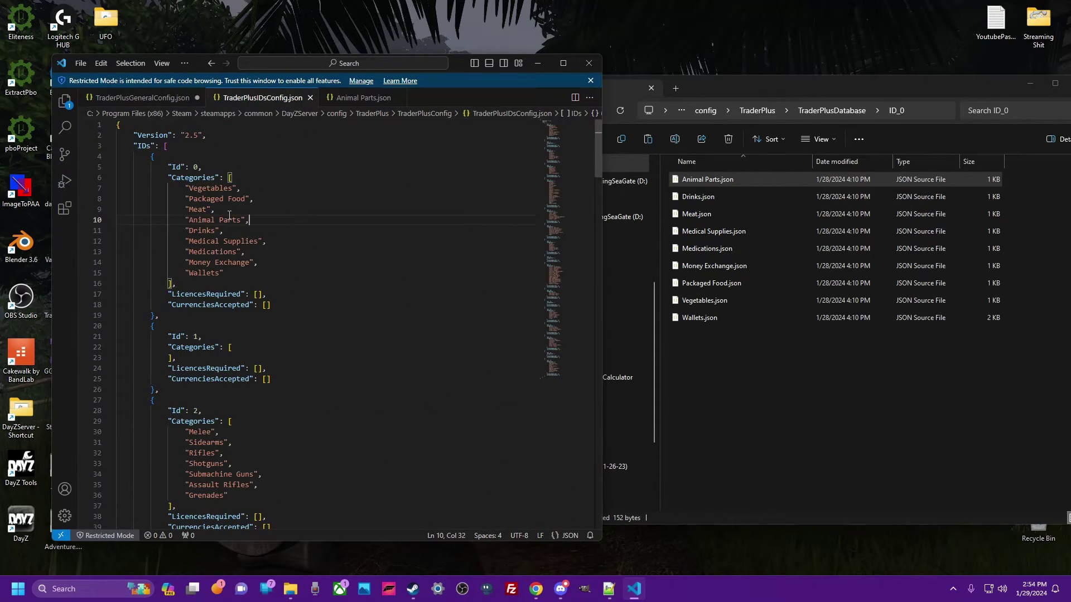
double_click(216, 188)
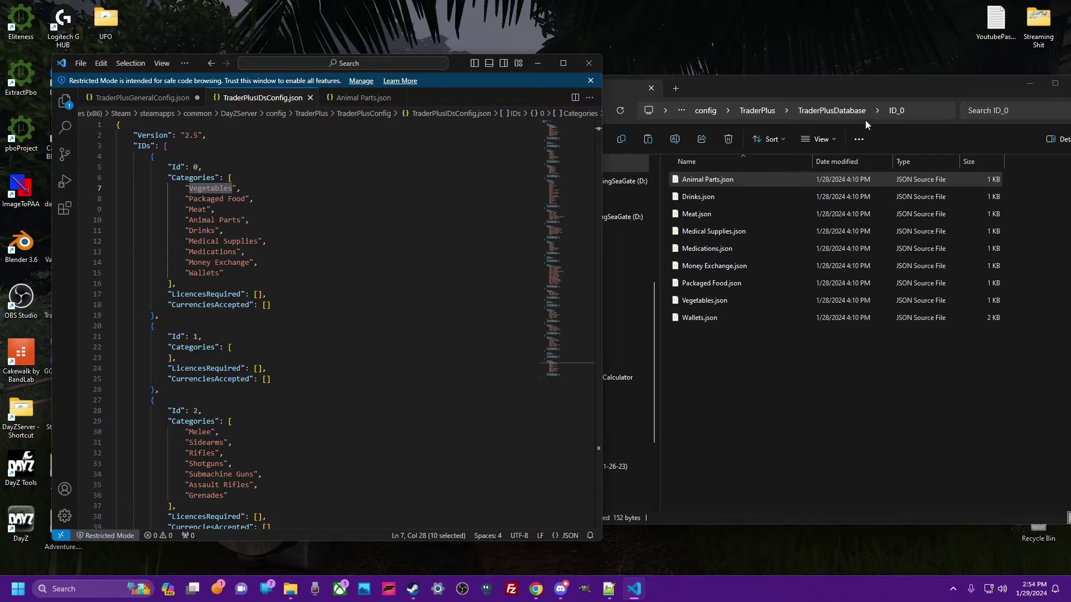
left_click(369, 99)
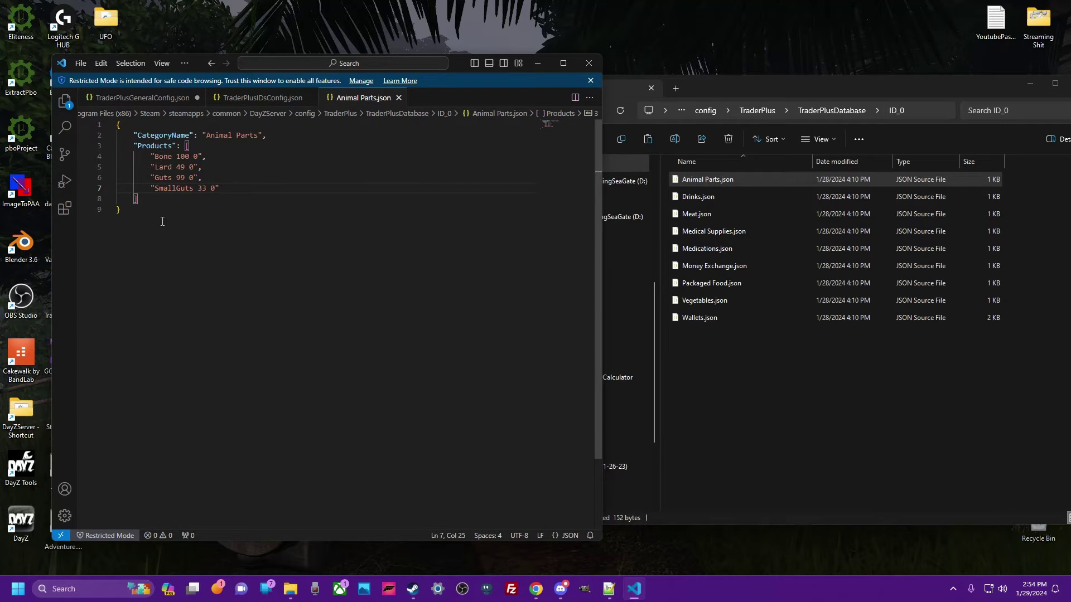
Collapse the four trader entries following Id 0 in the Traders section of TraderPlusGeneralConfig.json.
left_click(142, 97)
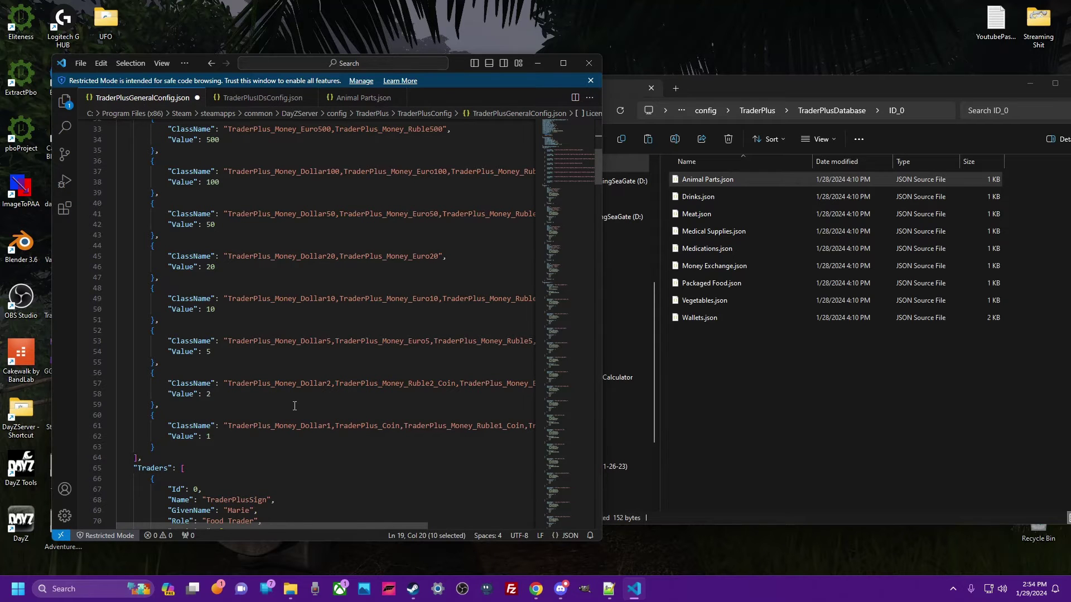
scroll(295, 406, "down", 1)
scroll(295, 401, "down", 2)
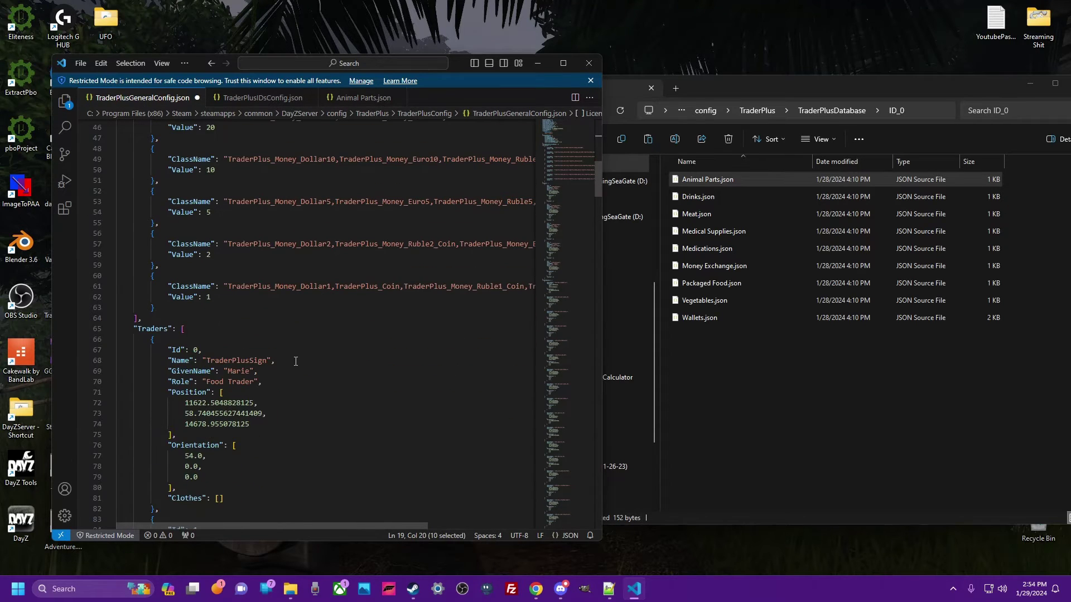
scroll(286, 341, "down", 2)
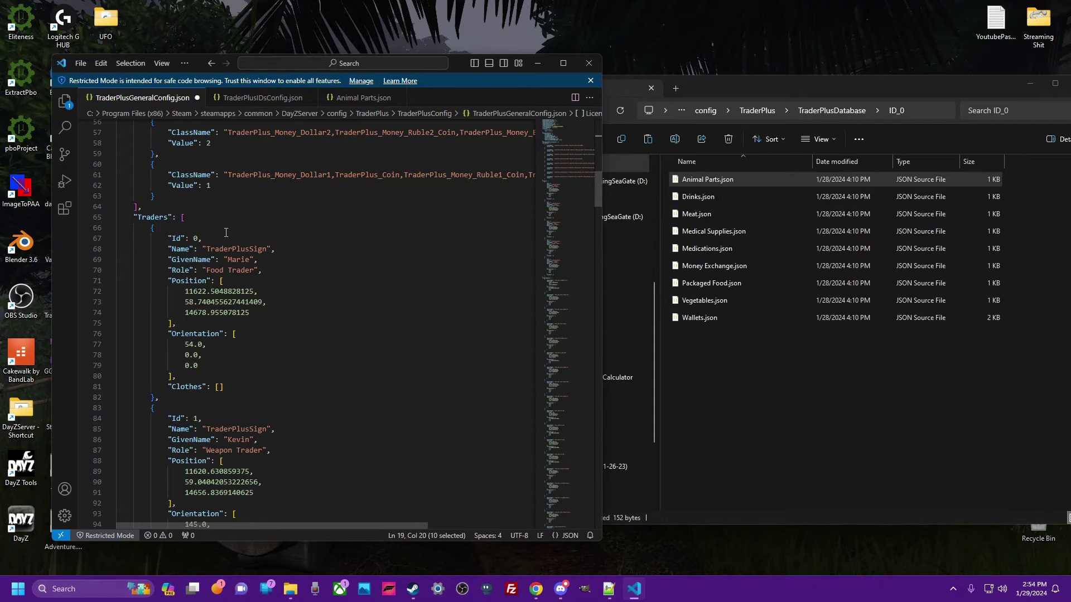
scroll(204, 243, "down", 2)
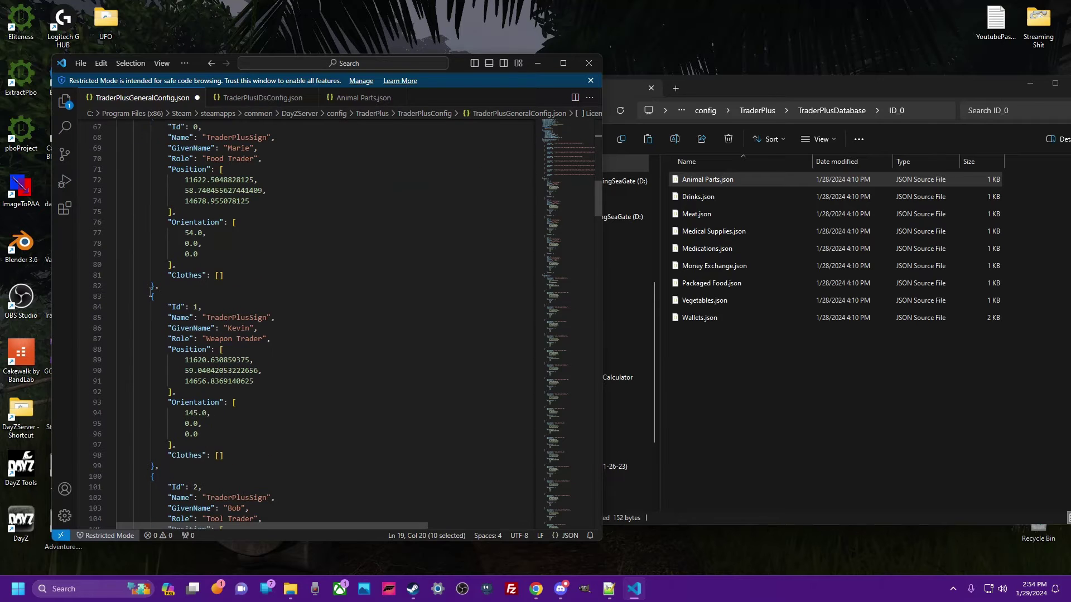
left_click(110, 296)
left_click(110, 317)
left_click(110, 338)
left_click(109, 360)
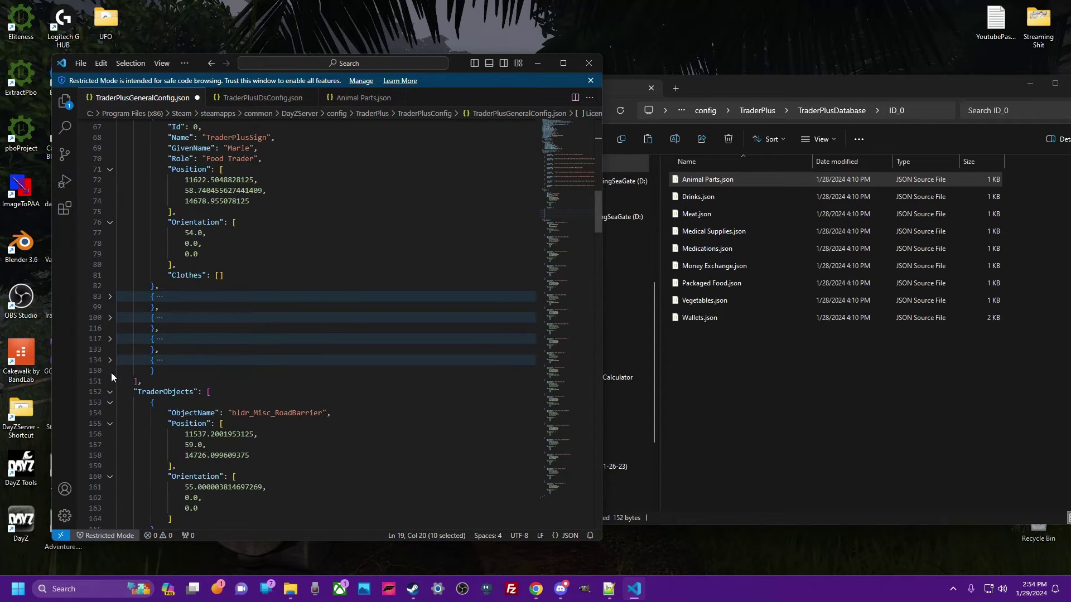
Delete the four collapsed trader entries after Id 0 in the Traders section, including the trailing comma, and save TraderPlusGeneralConfig.json.
left_click_drag(172, 287, 165, 370)
key("BackSpace")
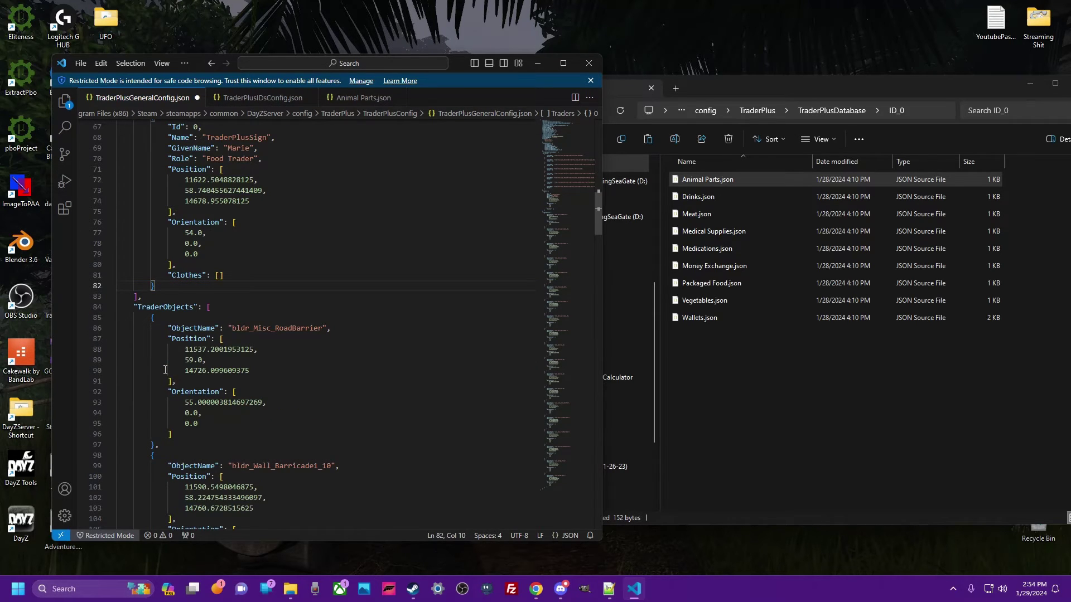
scroll(347, 274, "up", 3)
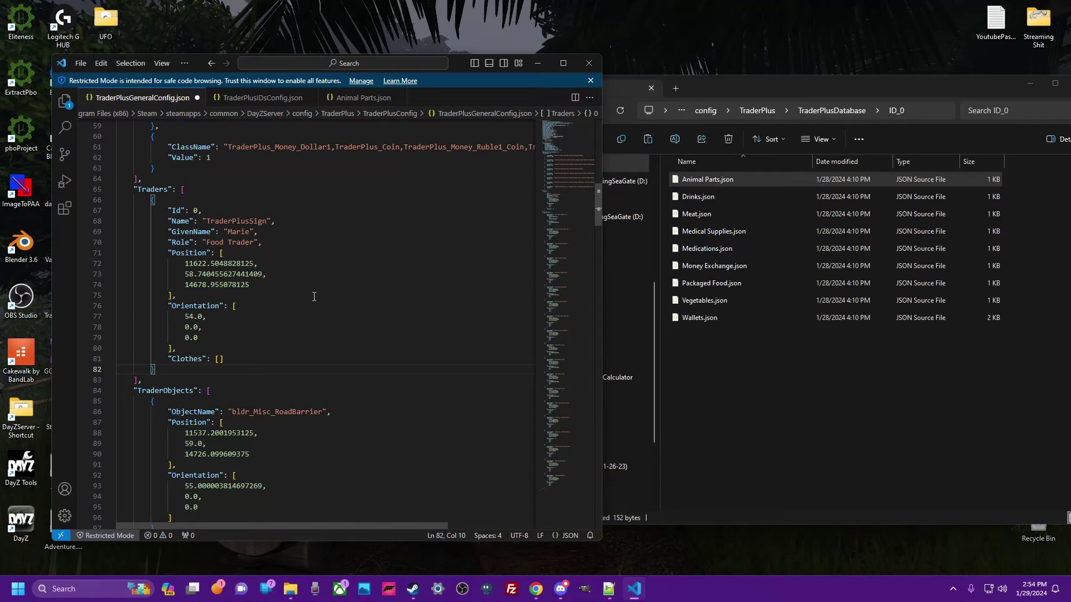
key("ctrl+s")
Collapse the first seven entries in the TraderObjects section of TraderPlusGeneralConfig.json.
scroll(314, 297, "down", 5)
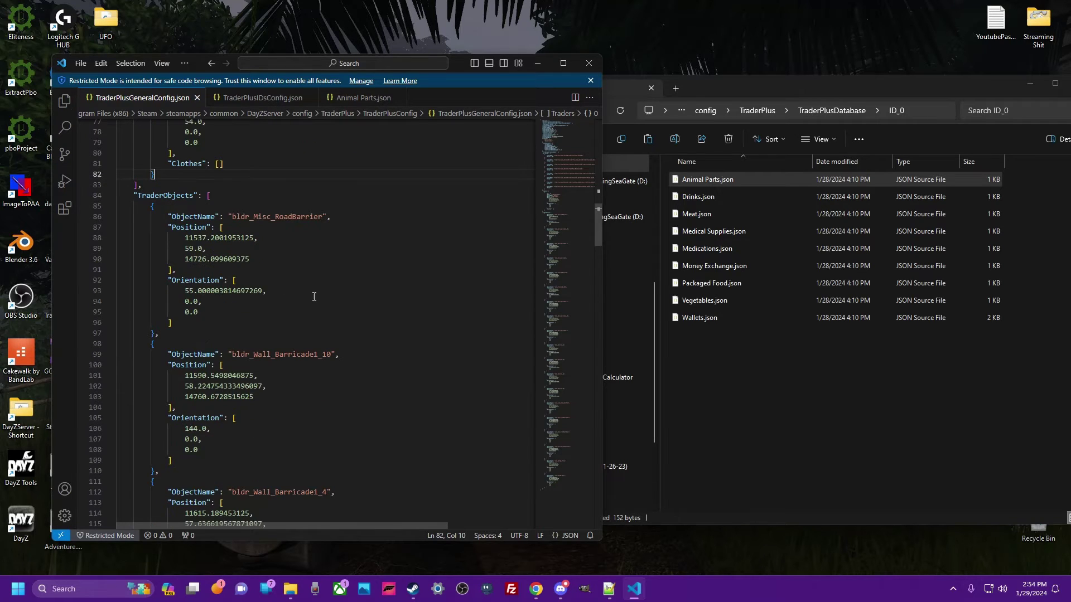
left_click(110, 205)
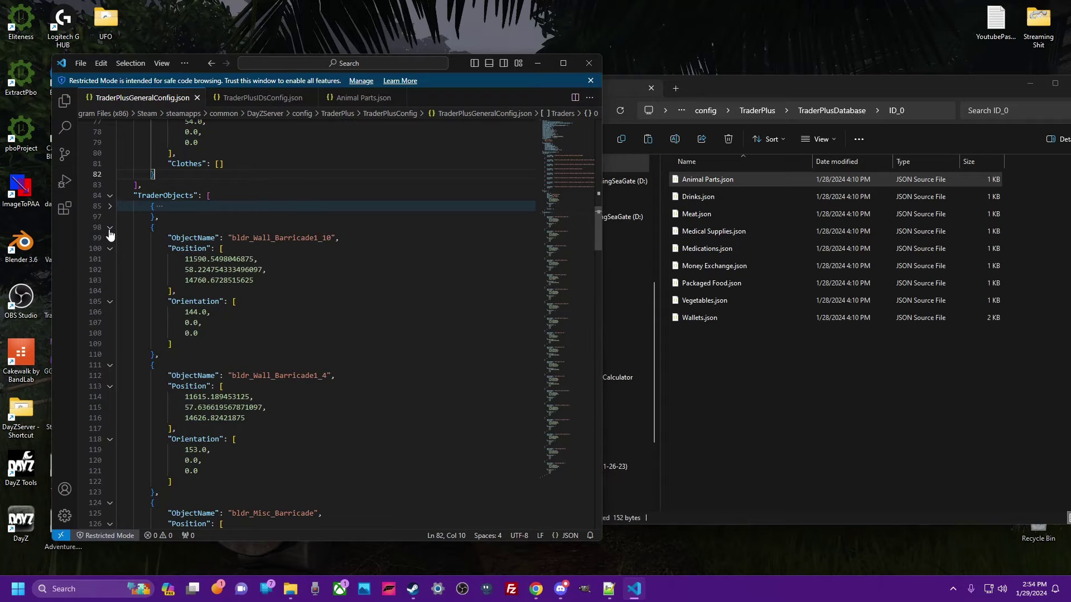
left_click(110, 228)
left_click(109, 248)
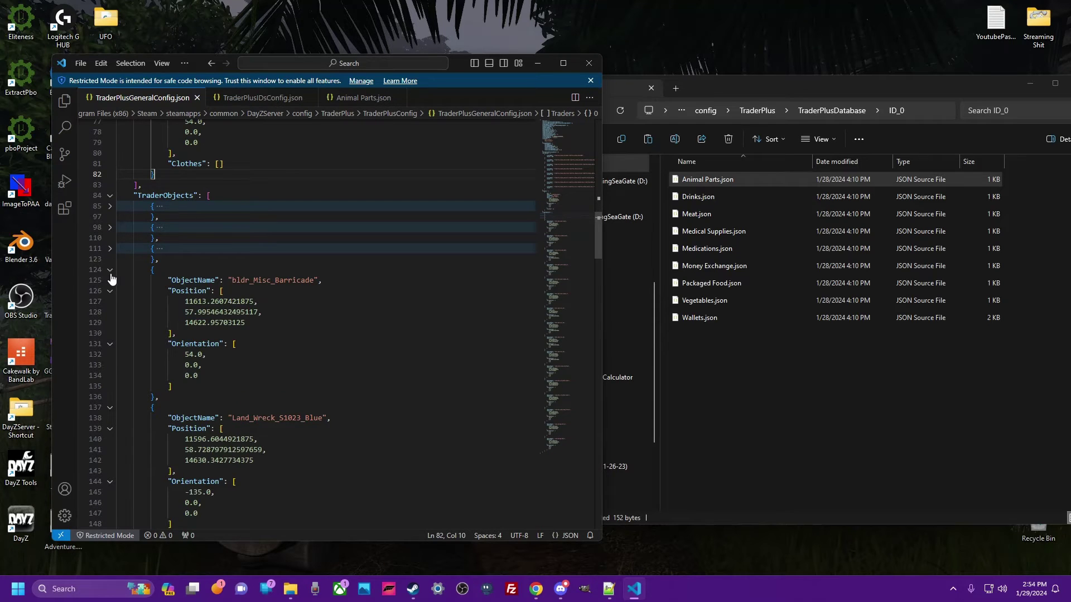
left_click(109, 269)
left_click(110, 290)
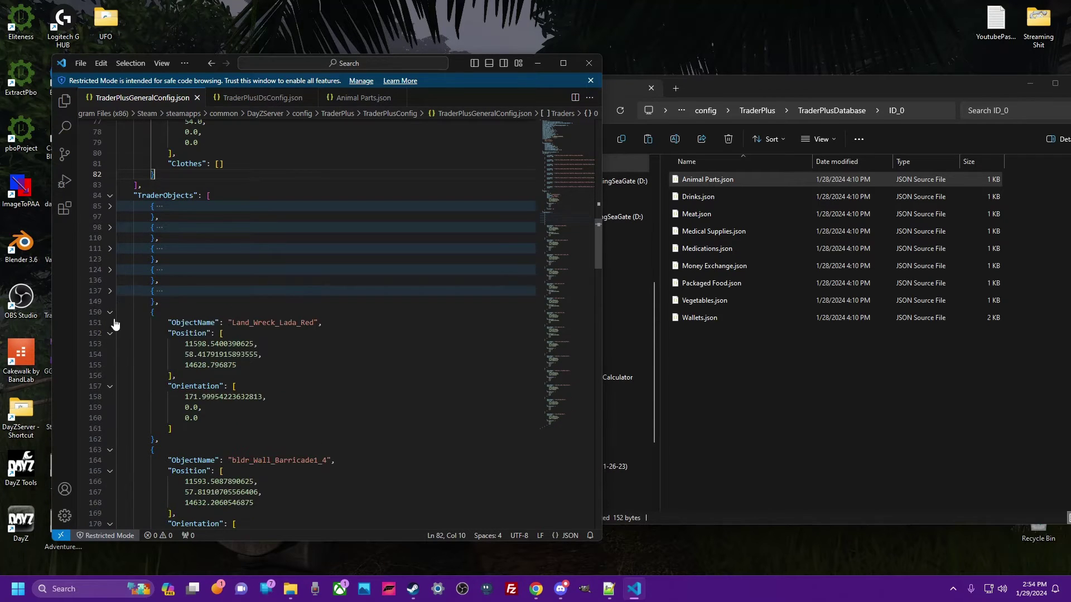
left_click(110, 312)
left_click(109, 334)
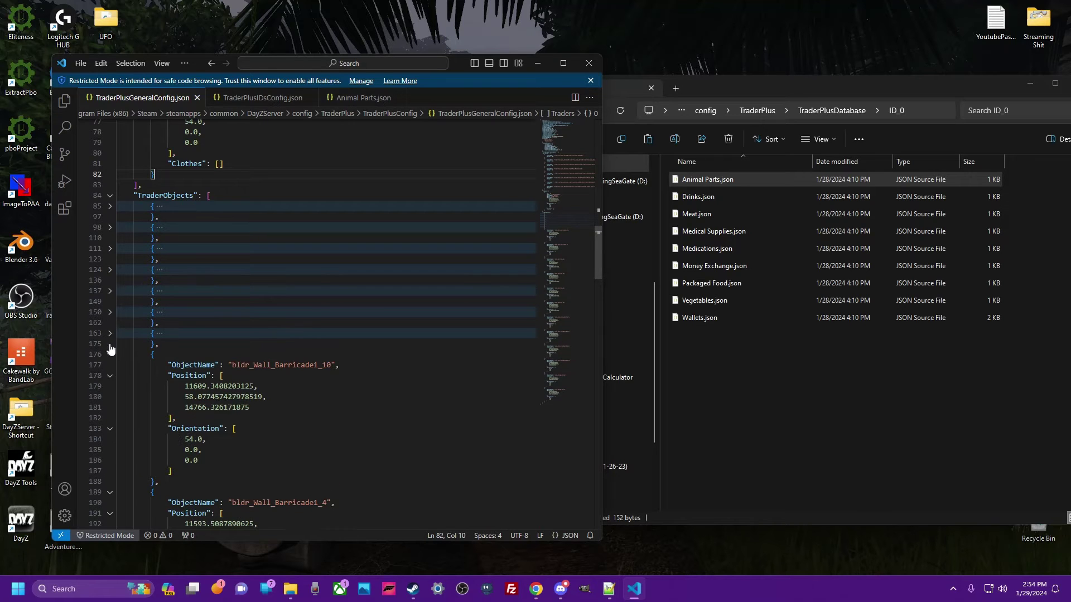
Delete all entries in TraderObjects, reduce it to an empty [] array on one line, and save the file.
left_click_drag(214, 196, 253, 415)
key("BackSpace")
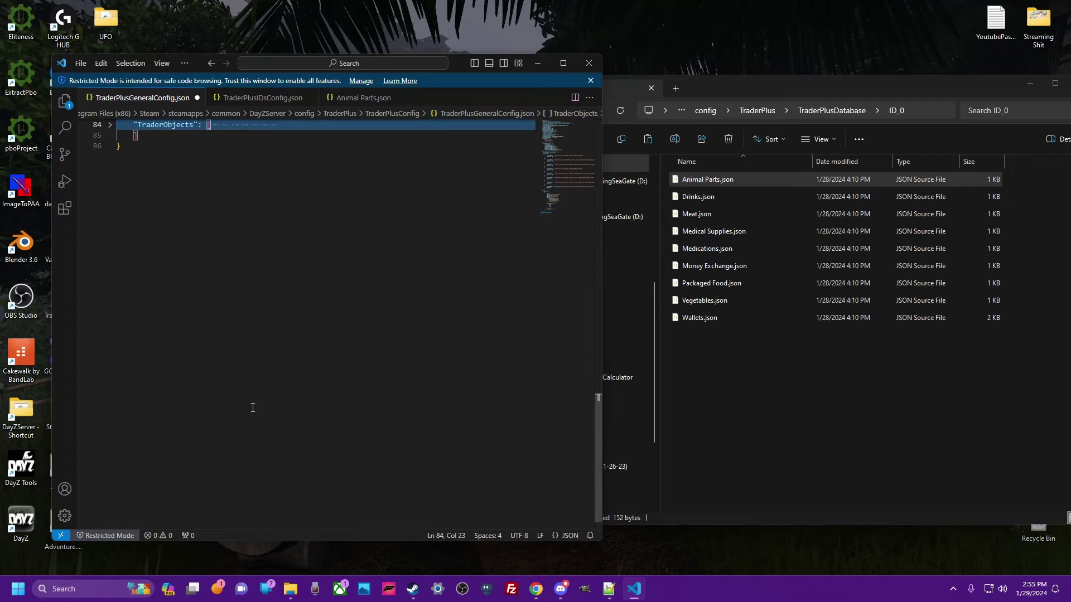
scroll(252, 408, "up", 5)
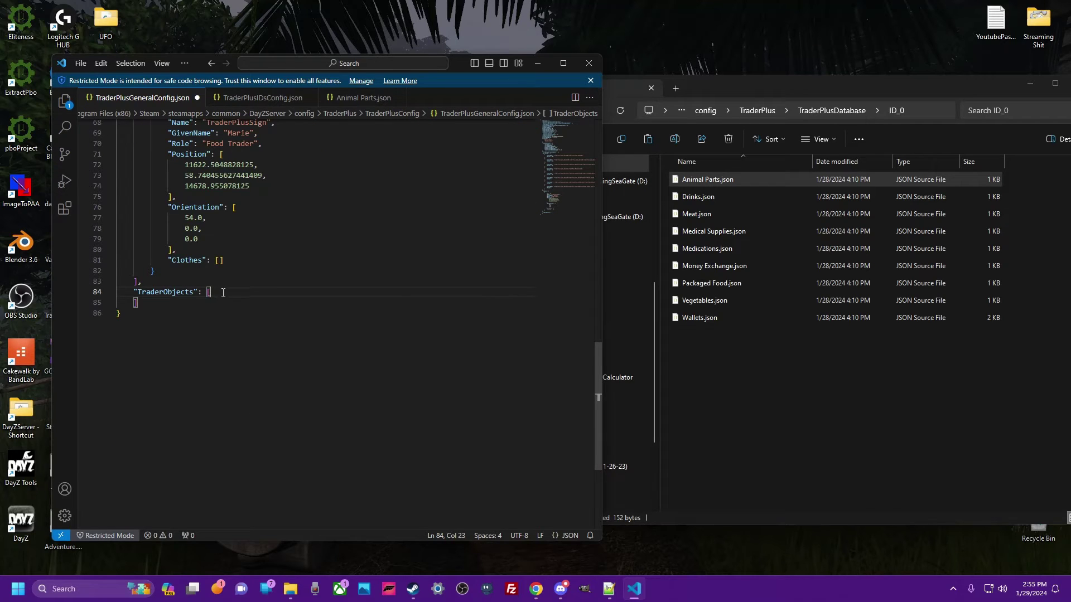
left_click_drag(226, 292, 134, 303)
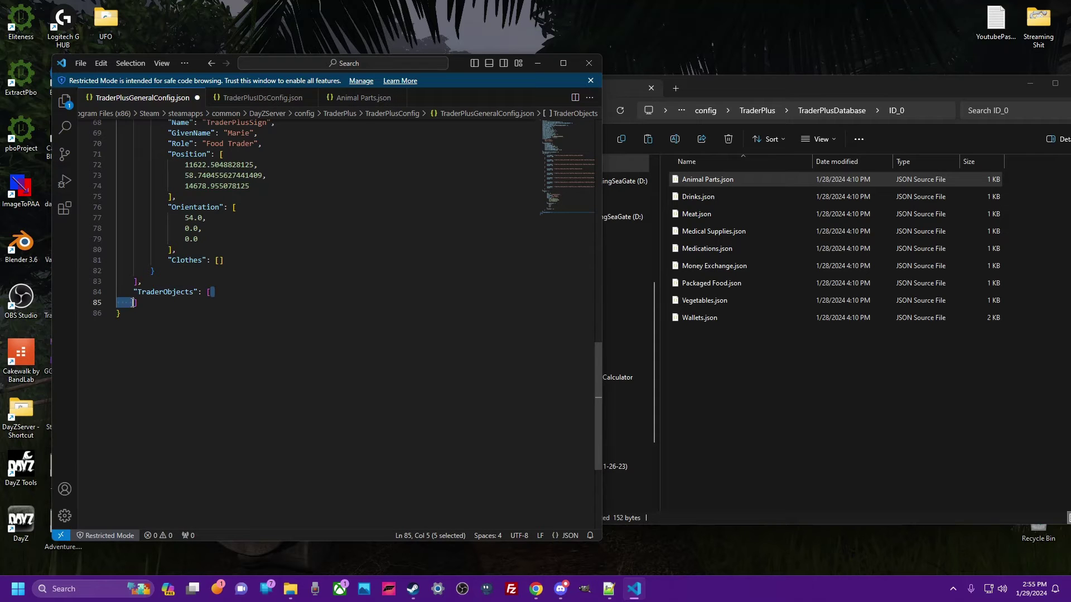
key("BackSpace")
key("ctrl+s")
Compare the Id of the remaining entry in Traders with the ID folders in TraderPlusDatabase.
scroll(181, 208, "up", 3)
double_click(149, 202)
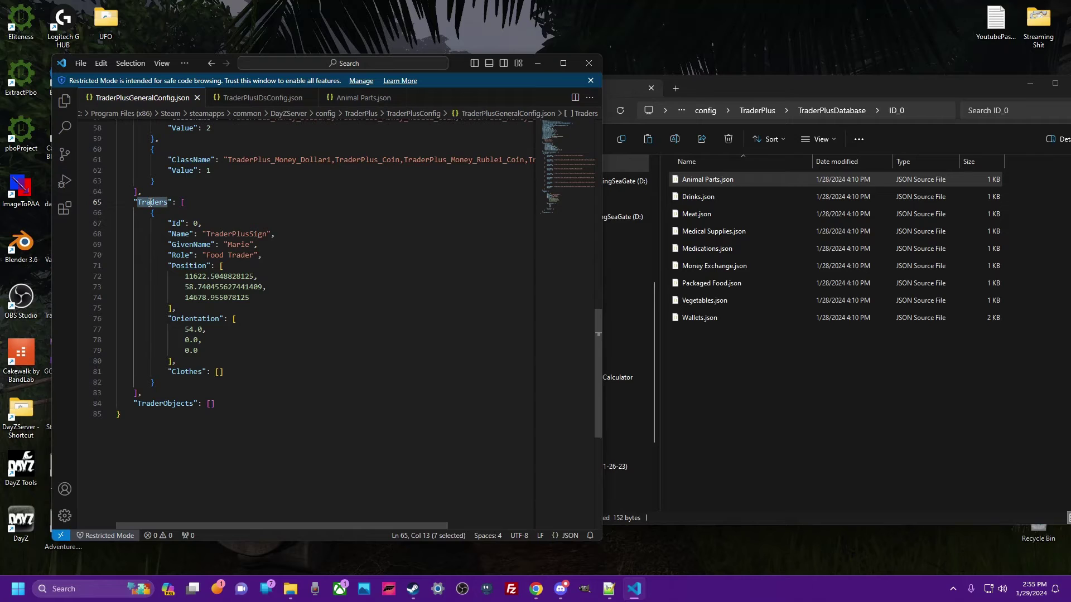
double_click(195, 223)
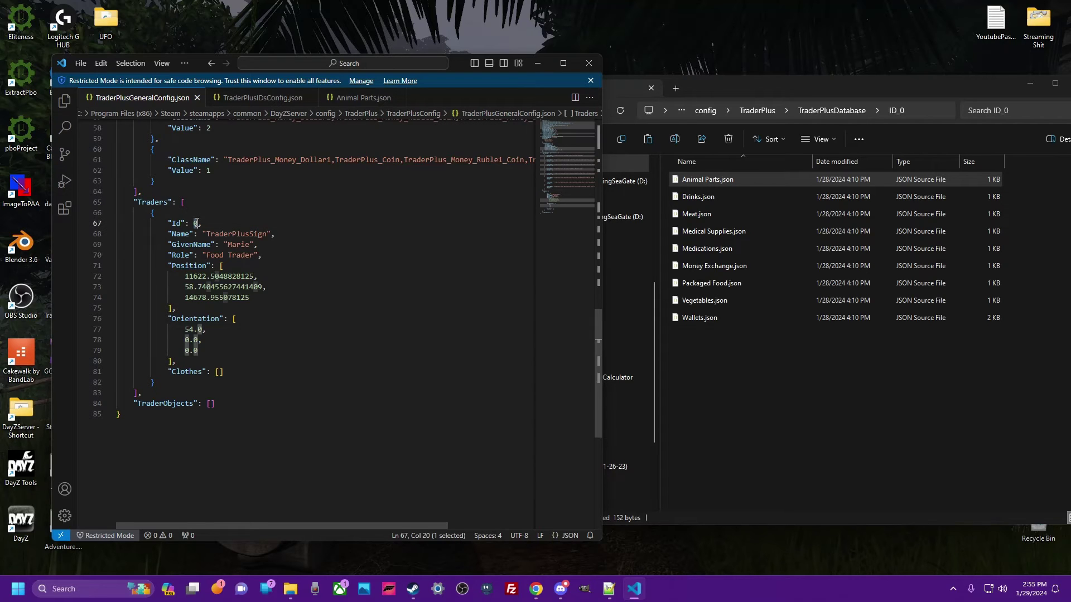
left_click(831, 109)
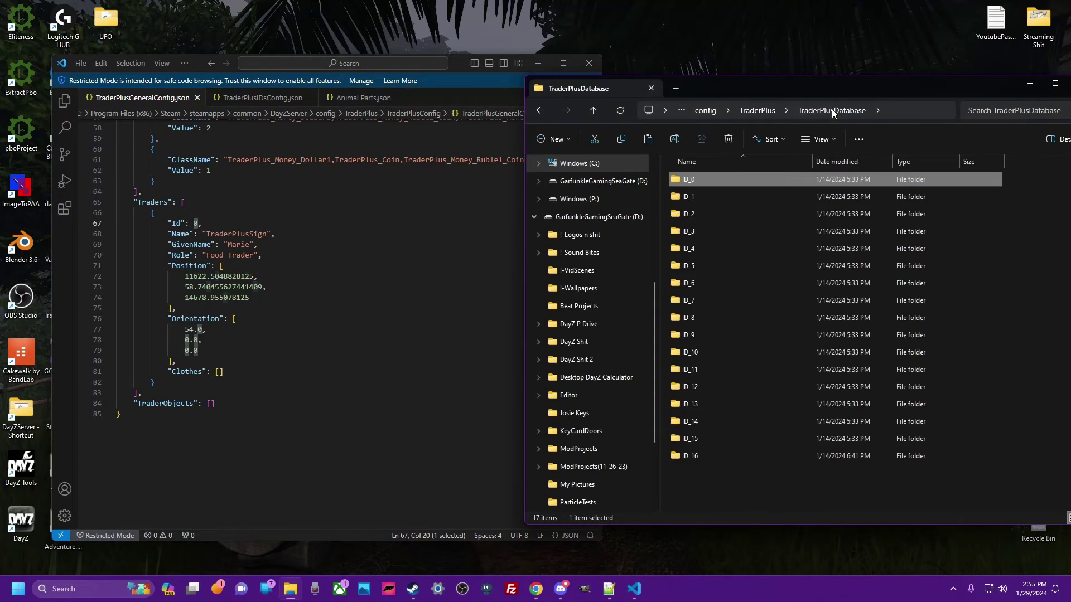
double_click(675, 255)
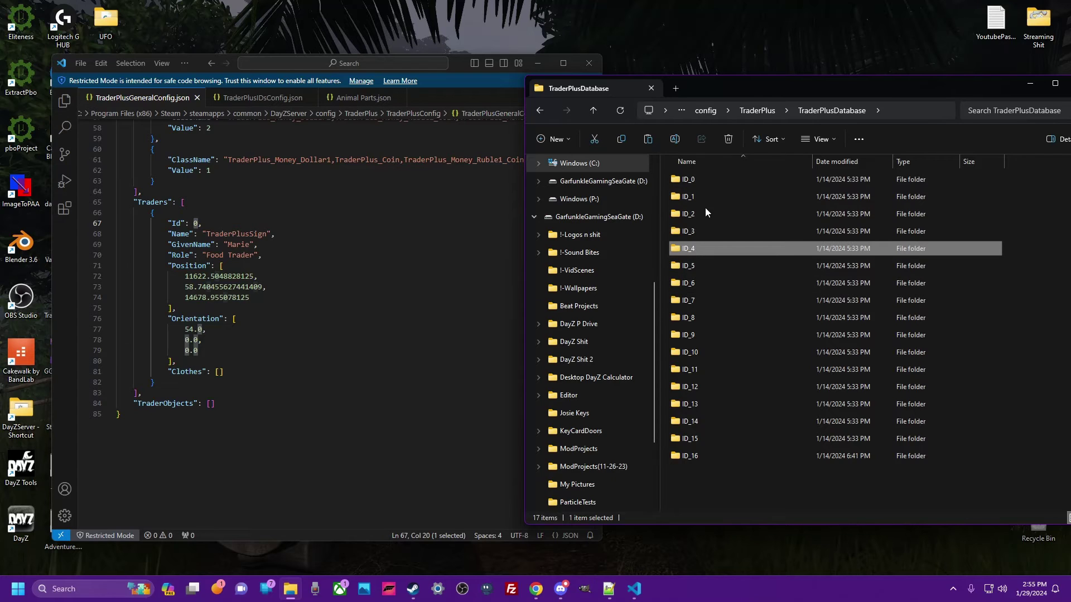
left_click(825, 110)
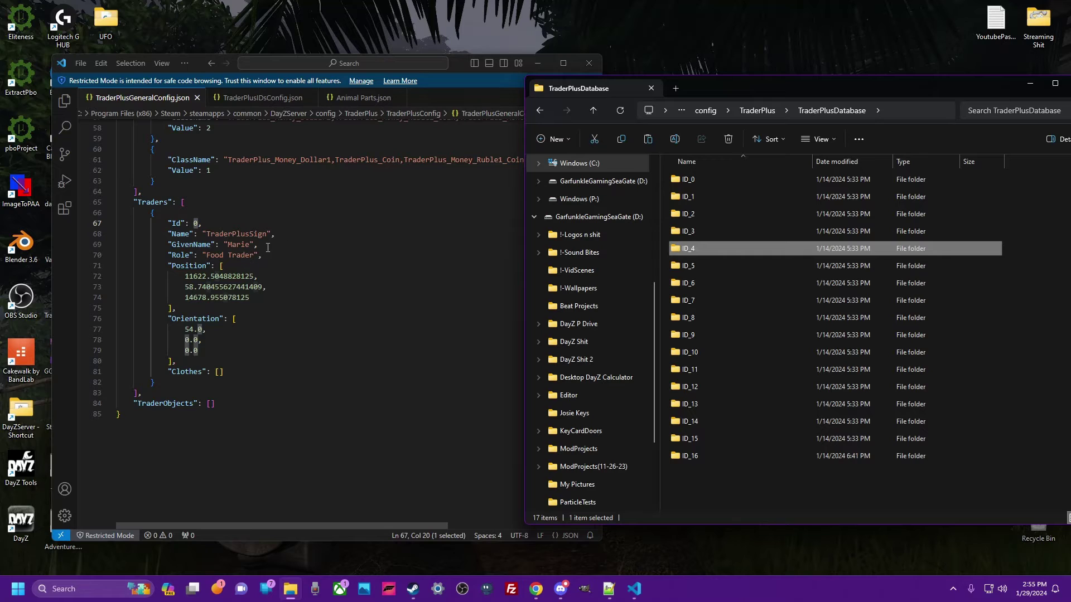
Set the Id 0 trader's Name to "SurvivorM_Peter" and its GivenName to "Peter".
double_click(180, 234)
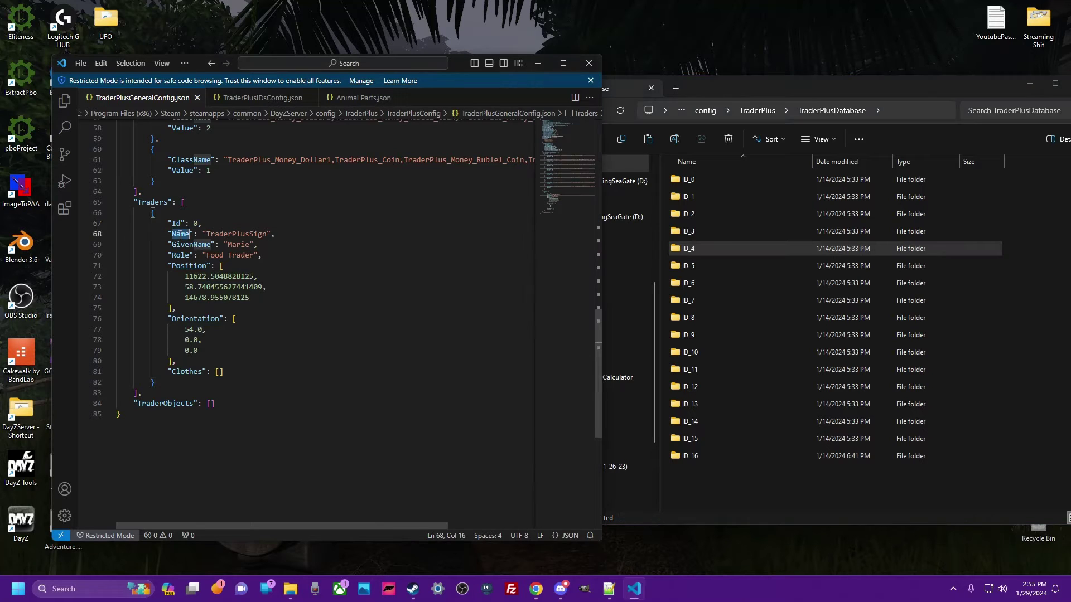
double_click(221, 234)
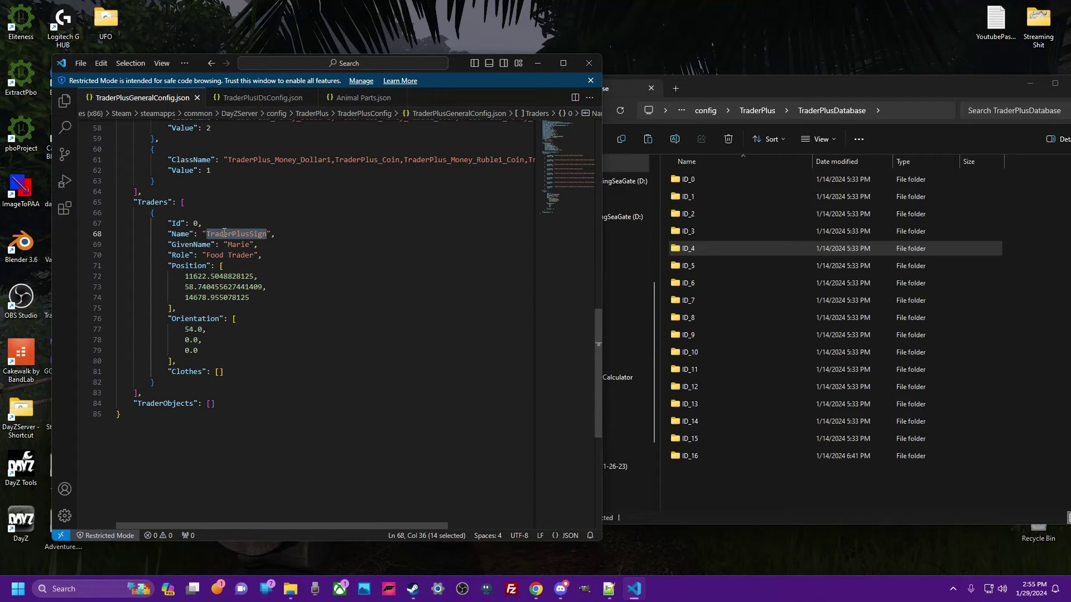
type("Survivor")
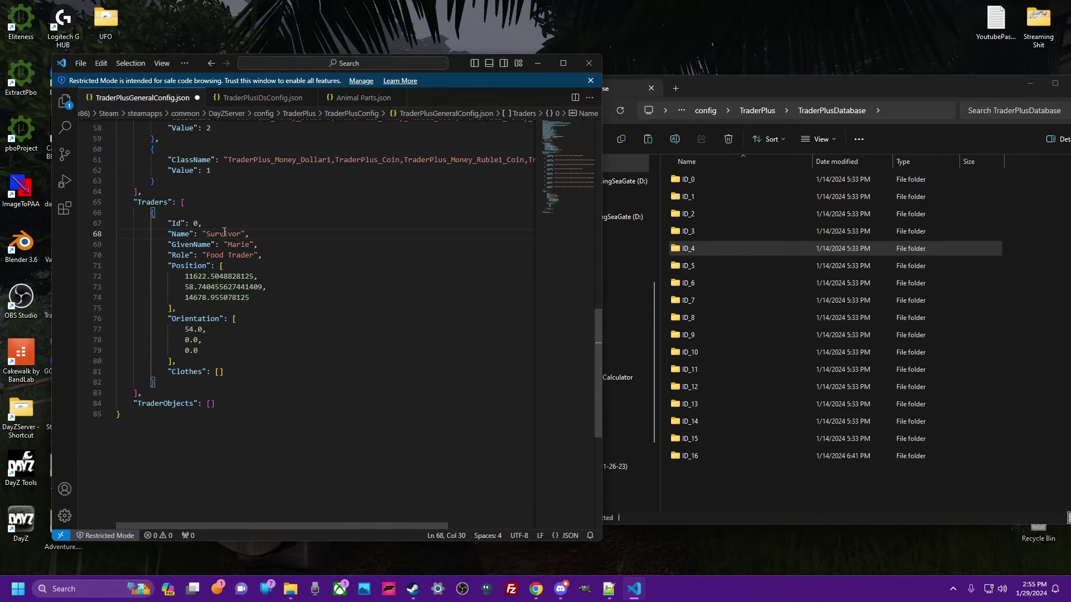
type("_MPeter")
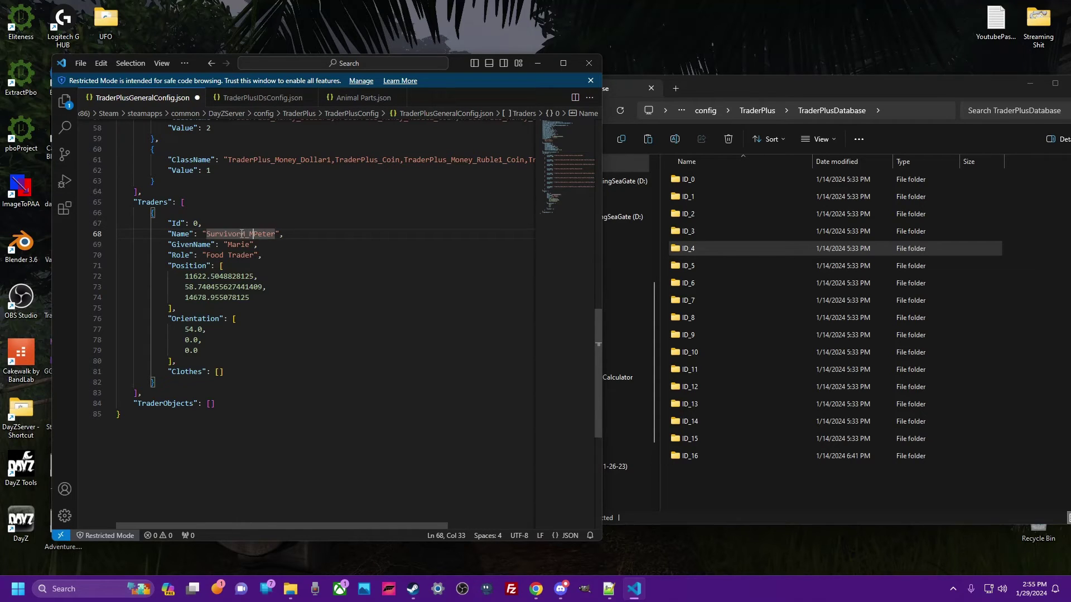
key("Right")
key("Right")
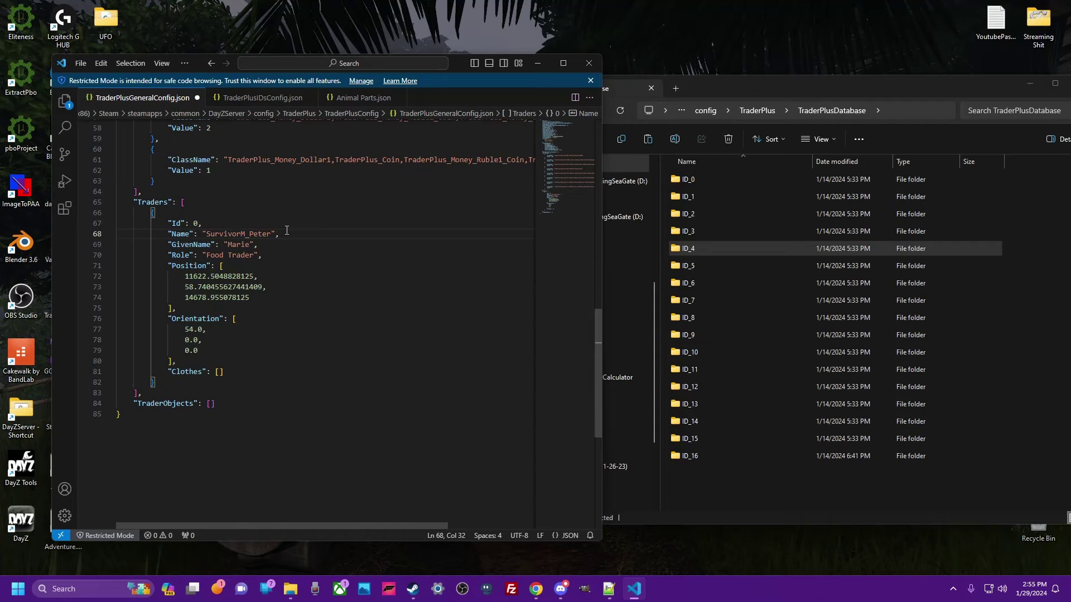
double_click(238, 245)
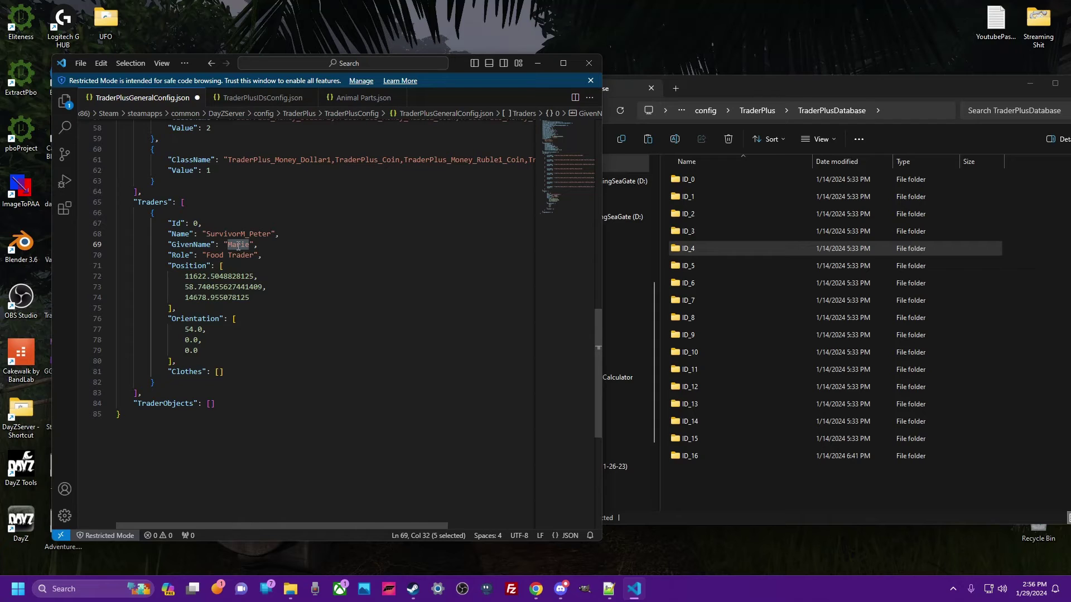
type("Peter")
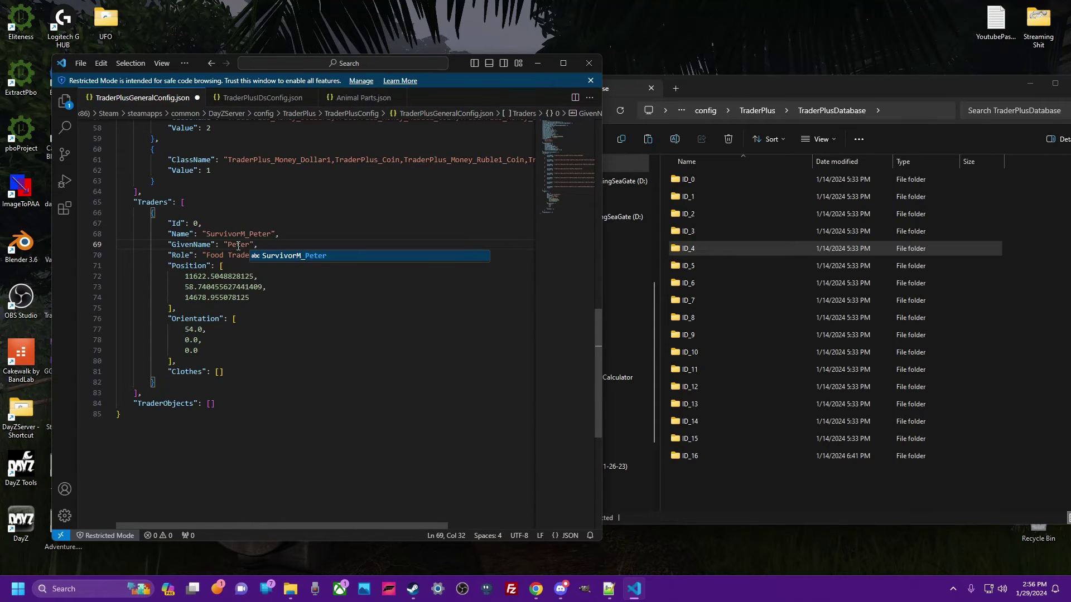
Change the Id 0 trader's Role to "Whatever Trader".
left_click(210, 255)
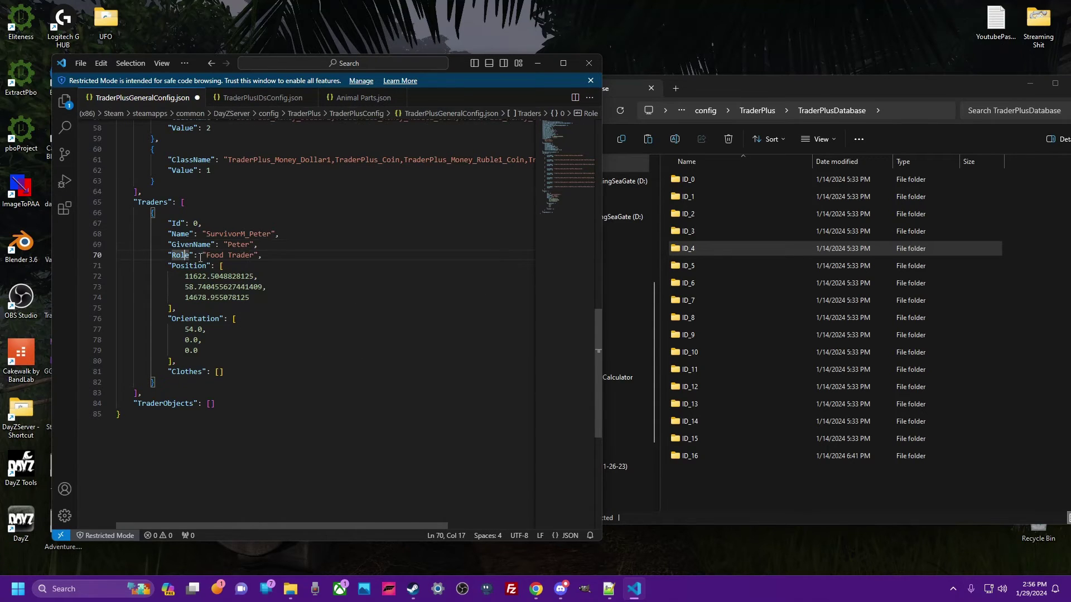
double_click(212, 256)
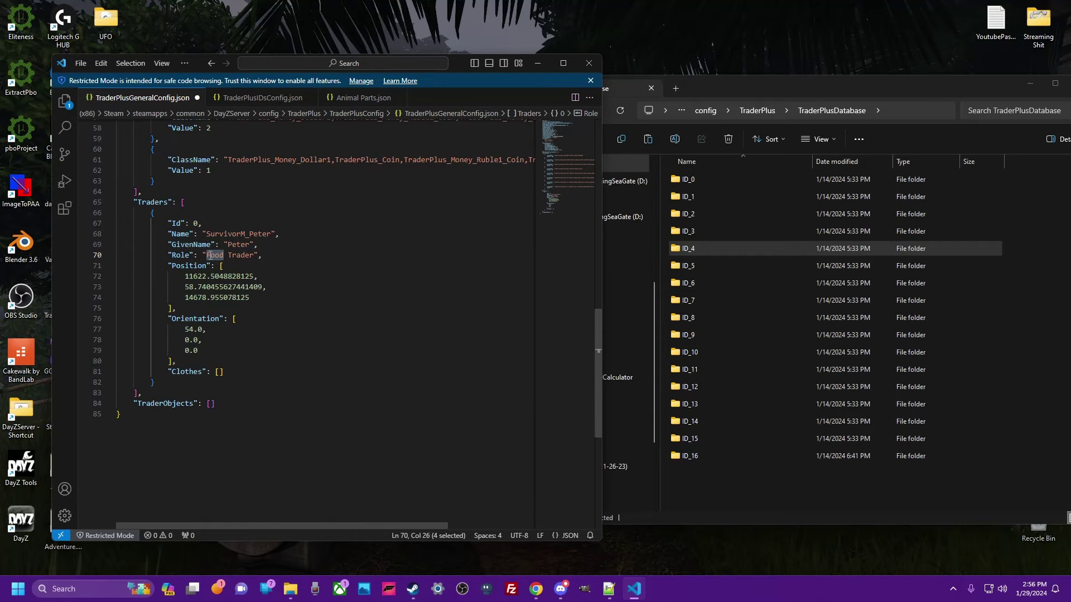
type("whatewver")
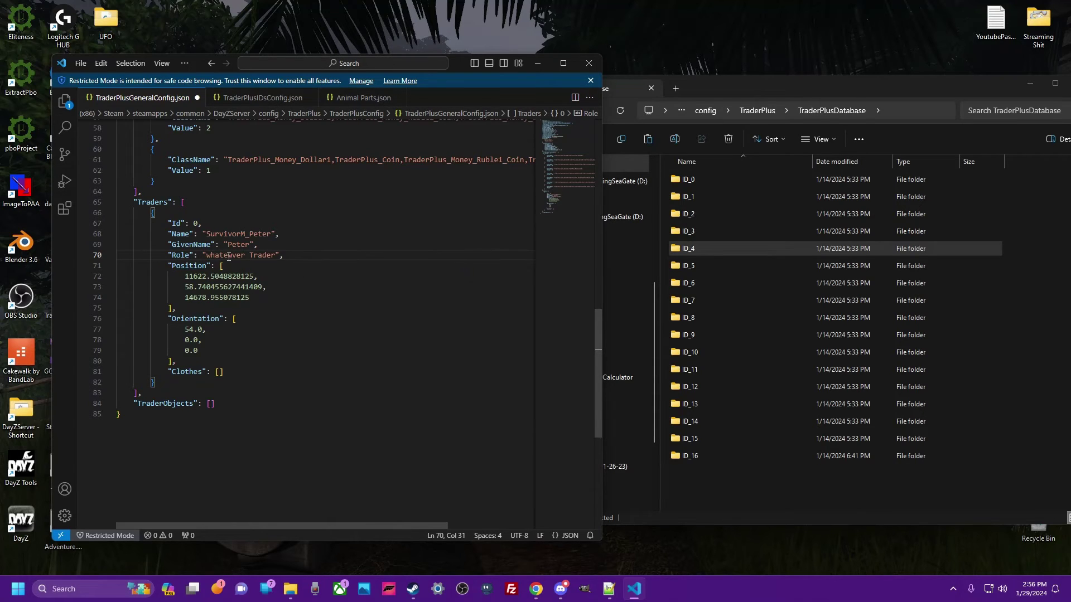
left_click(230, 257)
key("BackSpace")
left_click(212, 255)
key("BackSpace")
type("W")
left_click(300, 224)
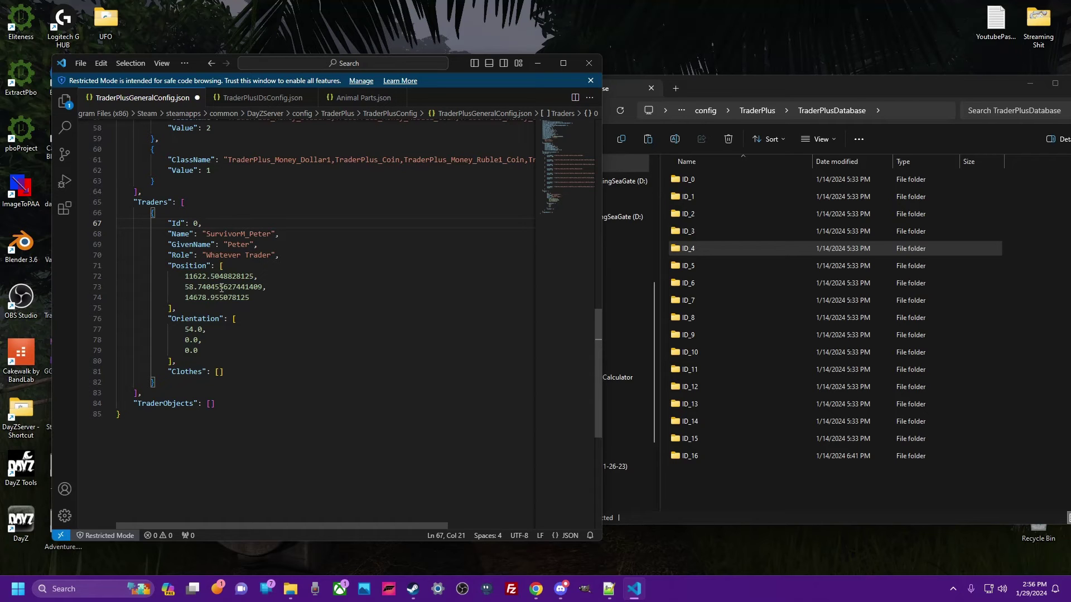
Switch to the iZurvive map in Chrome and copy the coordinates 13075.83 / 8145.50 of the shore just south of the piers near Nizhneye.
left_click(535, 589)
left_click_drag(599, 78, 663, 53)
scroll(662, 355, "down", 2)
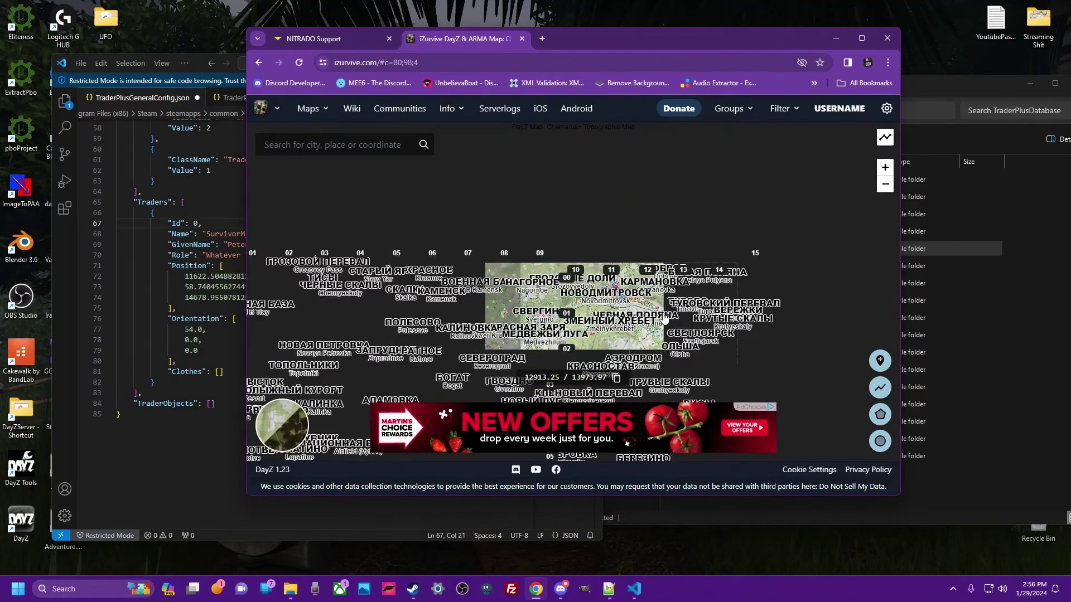
scroll(543, 220, "up", 3)
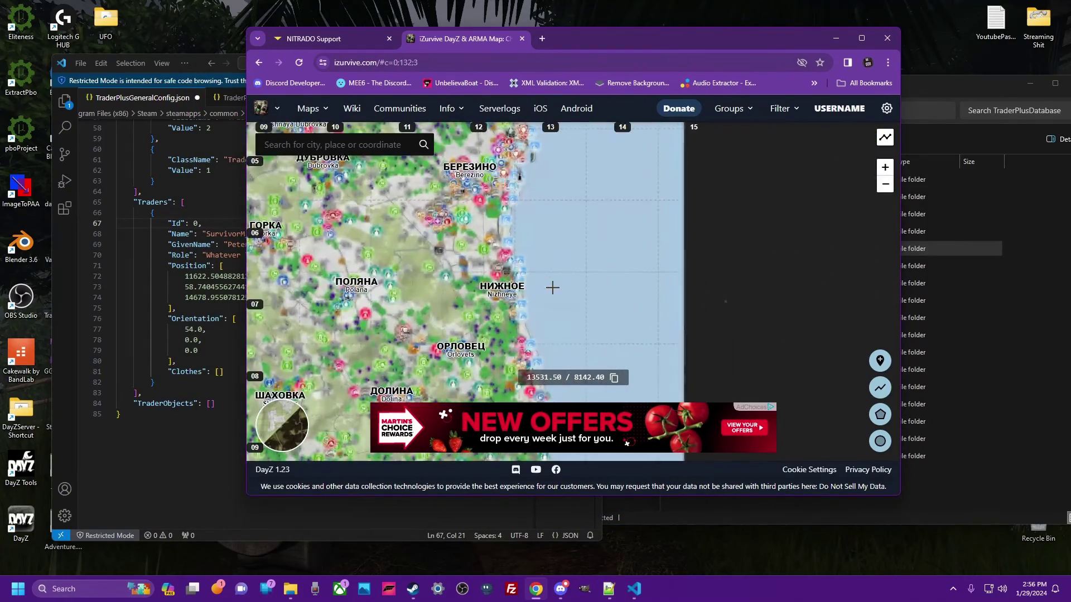
scroll(443, 274, "up", 2)
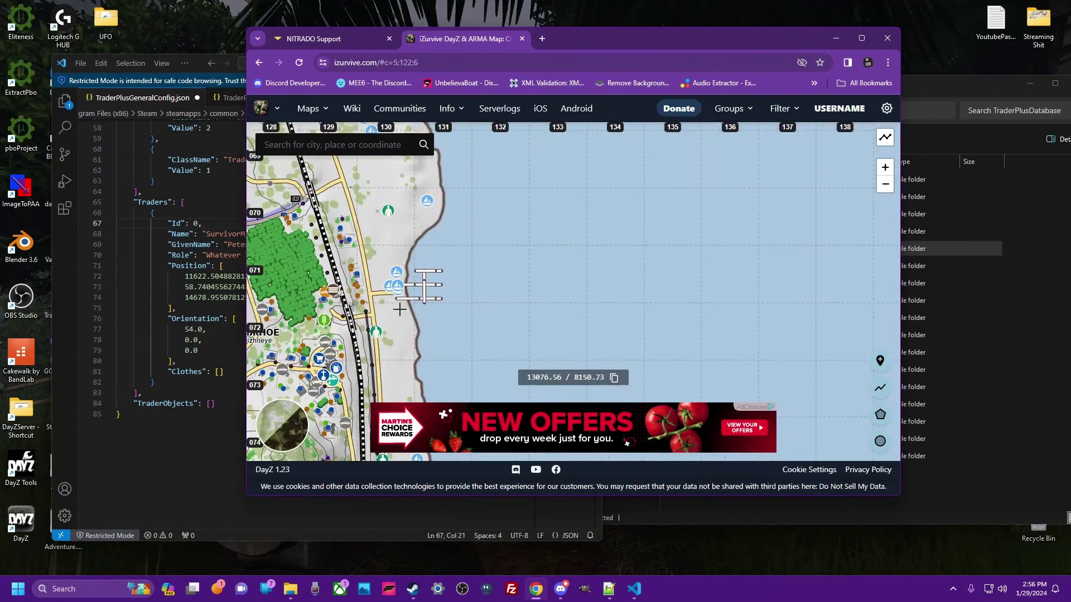
scroll(401, 311, "up", 2)
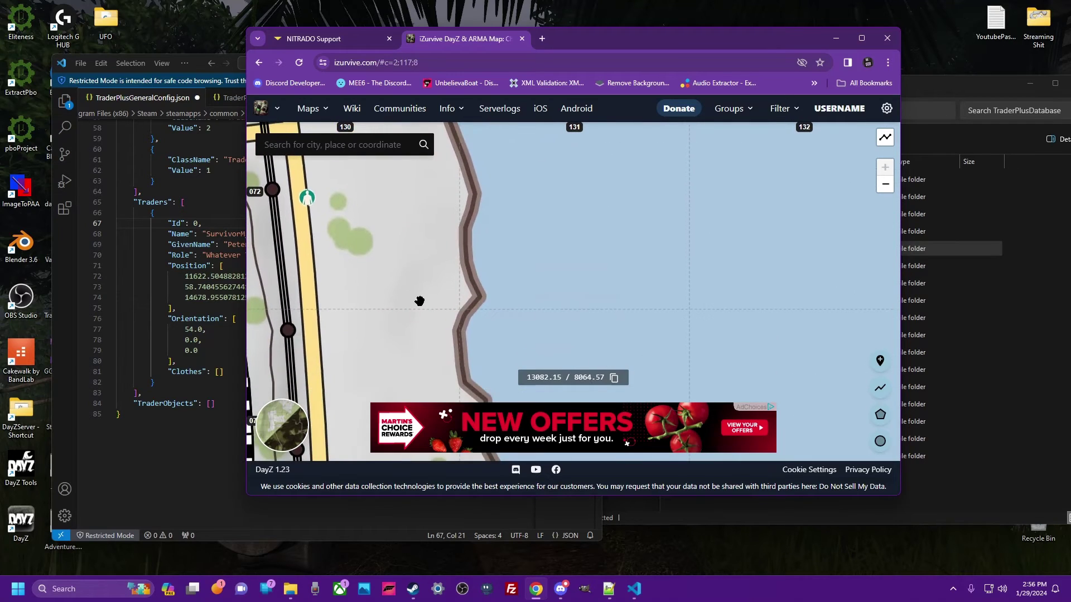
scroll(451, 286, "down", 2)
scroll(450, 286, "up", 2)
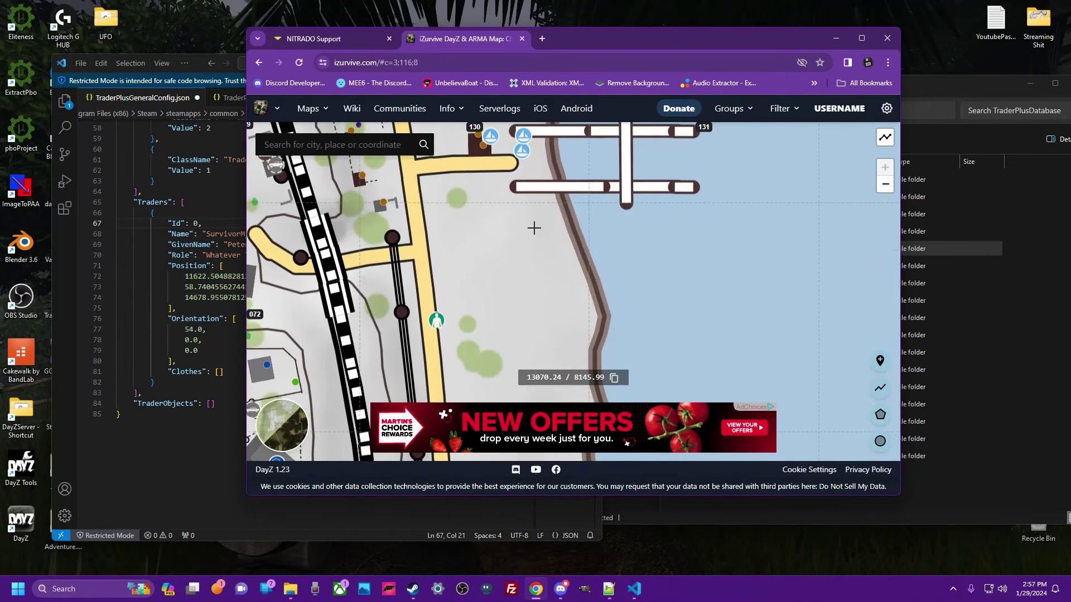
left_click_drag(507, 241, 481, 256)
key("ctrl+c")
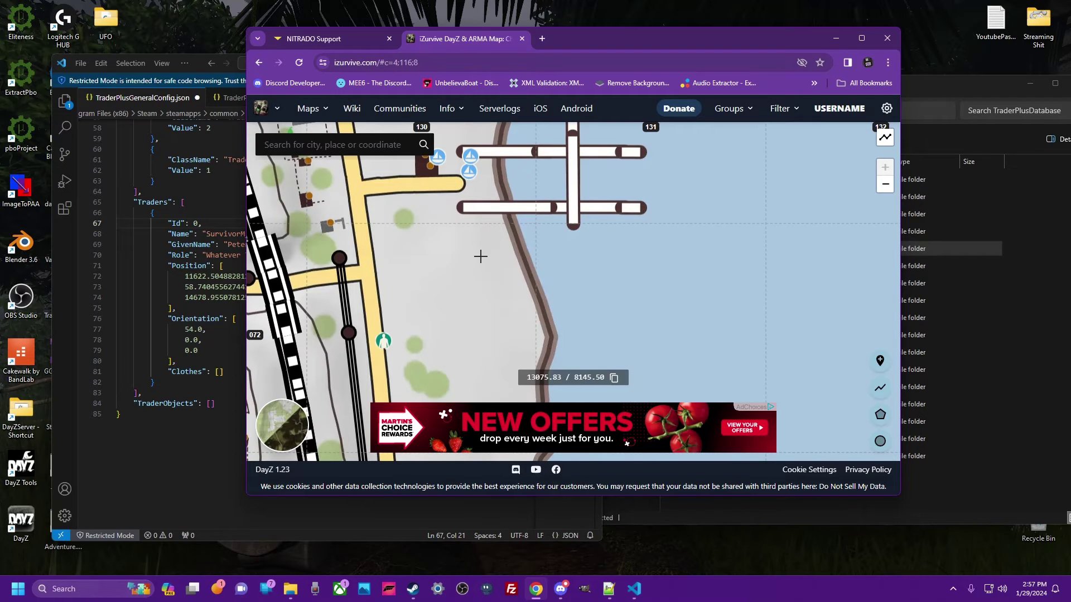
Paste the map coordinates after the Id 0 trader's Position array in TraderPlusGeneralConfig.json and set the first Position value to 13075.83.
left_click(177, 307)
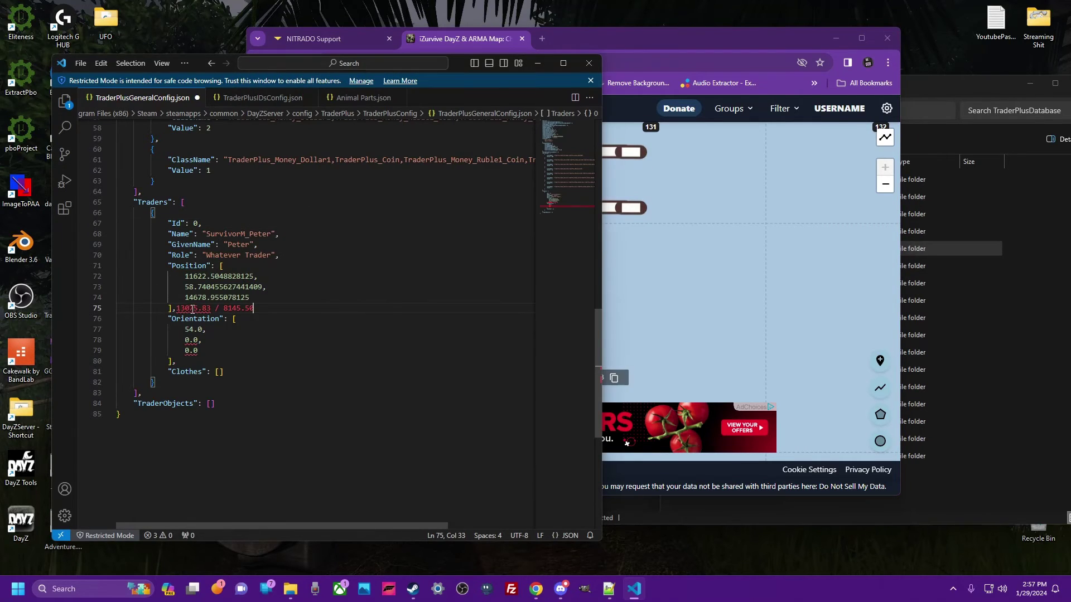
key("ctrl+v")
double_click(189, 307)
key("ctrl+c")
double_click(191, 276)
key("ctrl+v")
double_click(217, 276)
type("83")
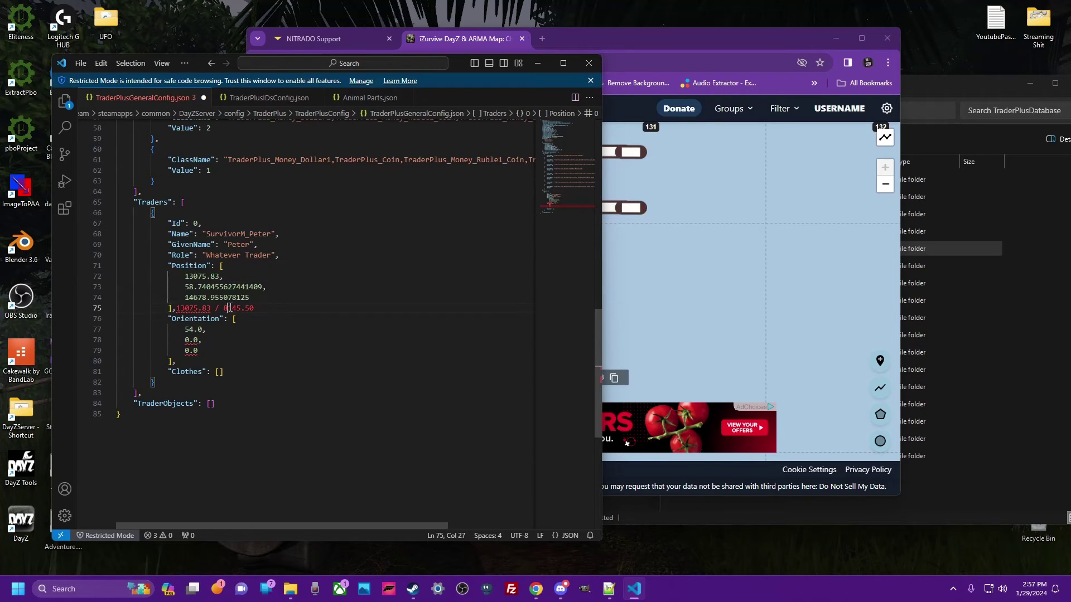
Set the third Position value of the Id 0 trader to 8145.50 and remove the pasted coordinate text after the array.
double_click(235, 308)
key("ctrl+c")
double_click(195, 297)
key("ctrl+v")
double_click(223, 297)
type("50")
left_click_drag(176, 308, 254, 308)
key("BackSpace")
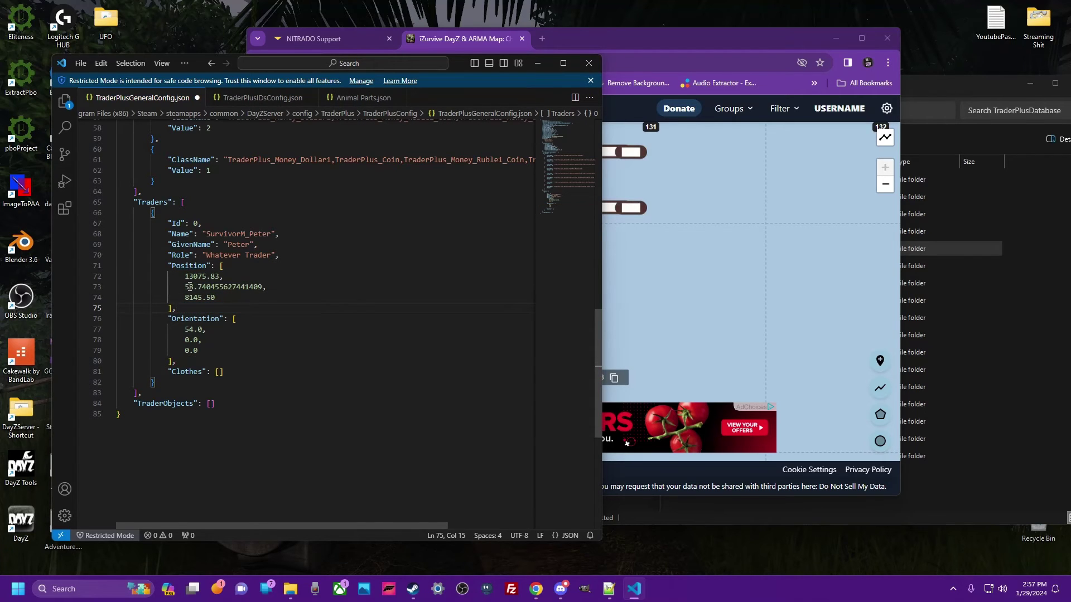
Set the second Position value of the Id 0 trader to 3.0 and save TraderPlusGeneralConfig.json.
double_click(188, 288)
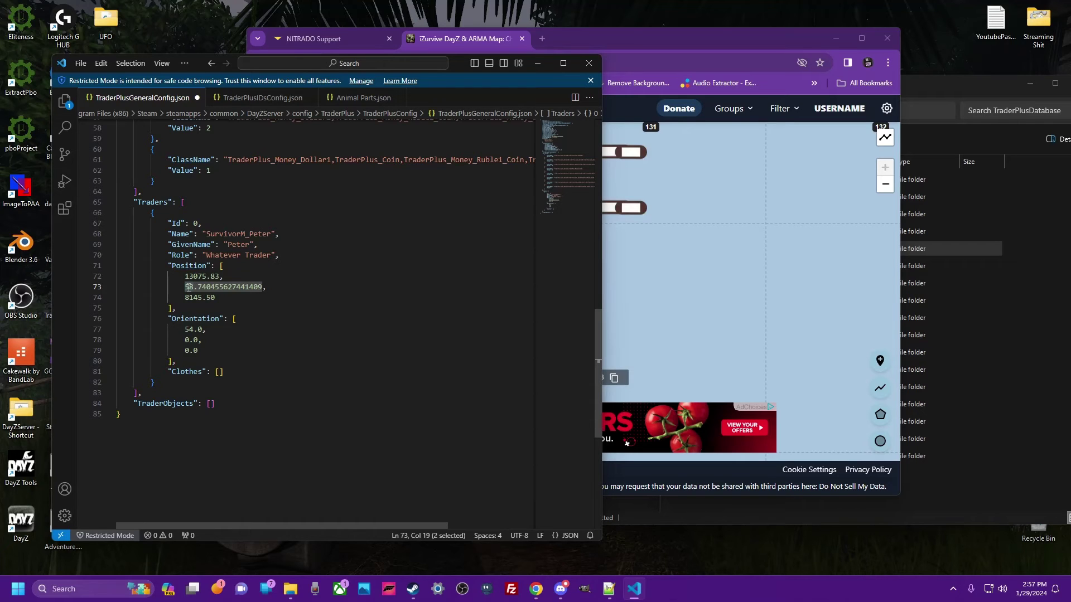
type("4")
left_click_drag(193, 286, 254, 284)
type("0,")
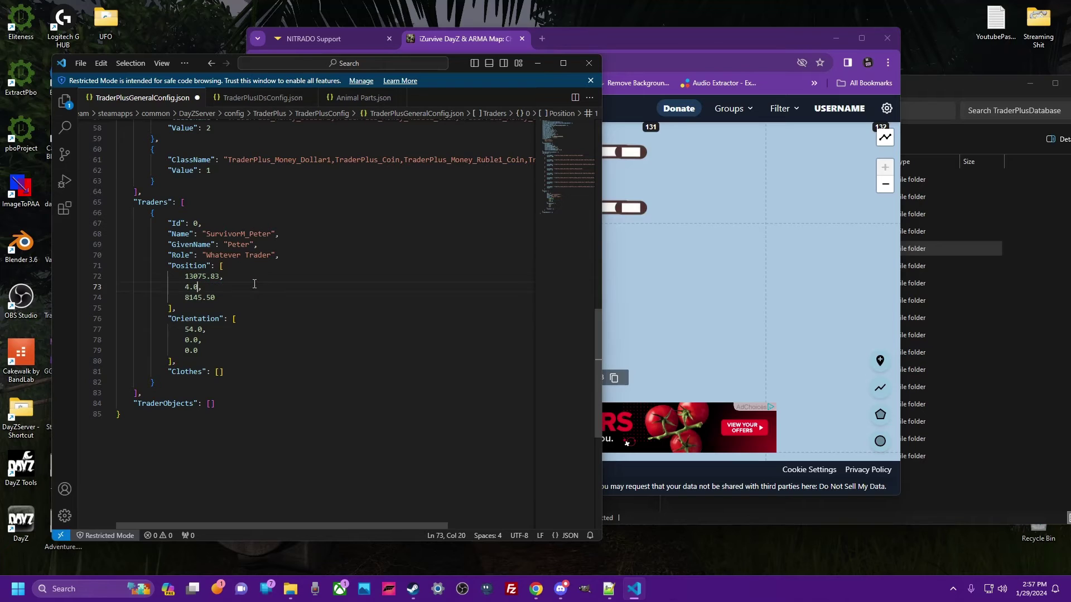
key("Left")
key("Left")
key("BackSpace")
type("3")
key("ctrl+s")
Set the first Orientation value of the Id 0 trader to 180.0 and save the file.
double_click(189, 328)
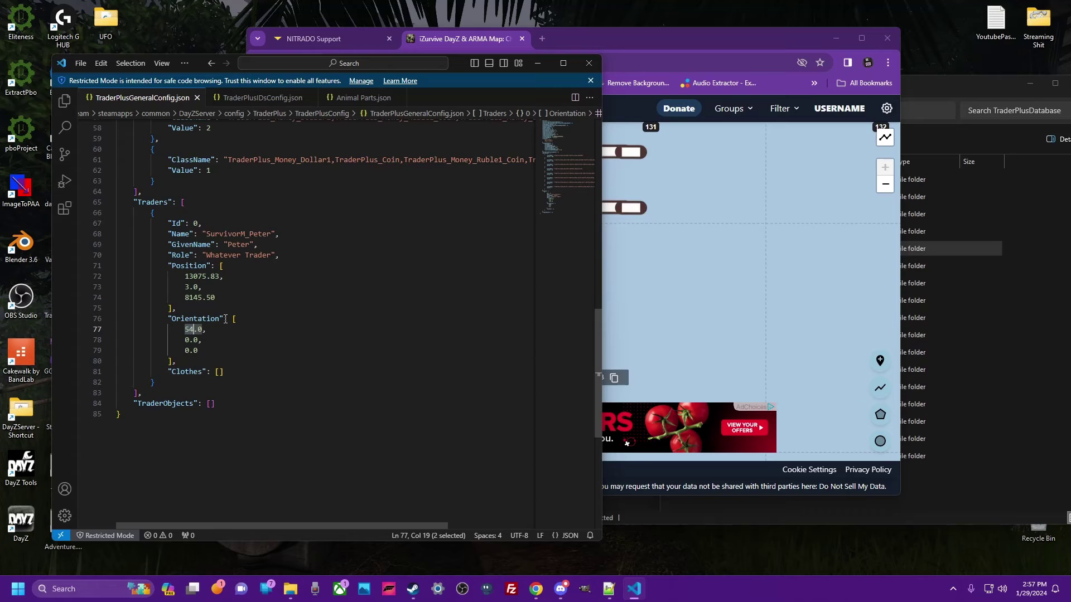
type("0")
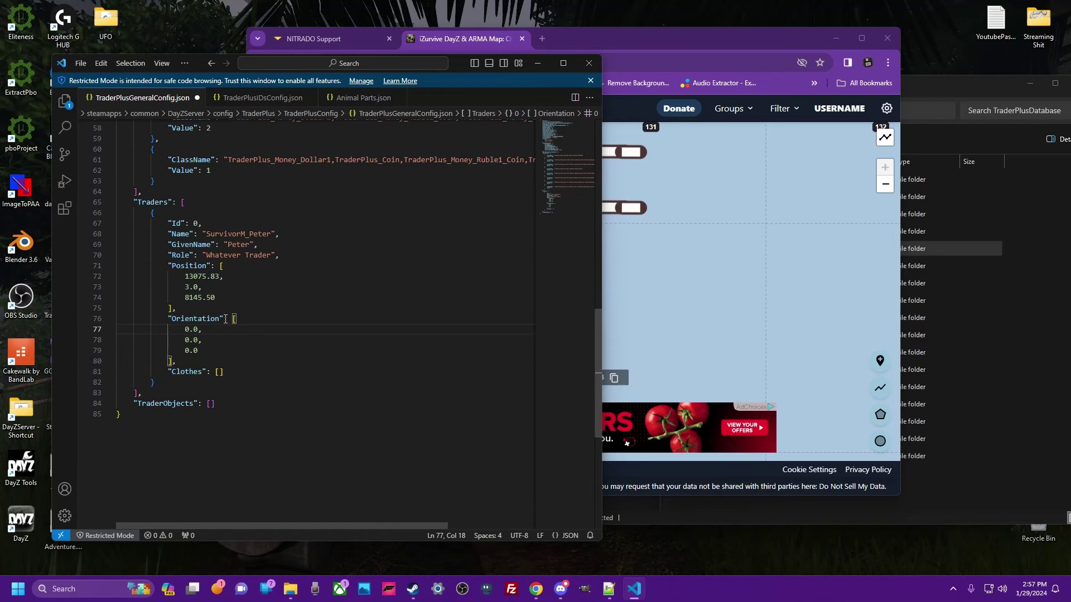
key("BackSpace")
type("180")
key("ctrl+s")
Add a "00000" placeholder entry with a trailing comma on its own line inside the trader's Clothes array.
left_click(218, 372)
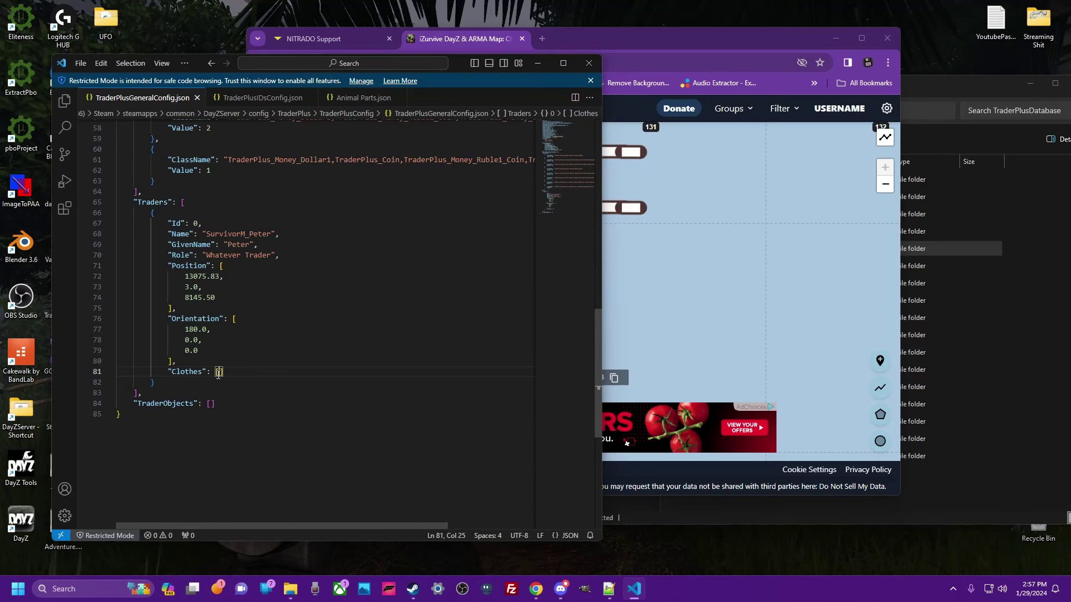
key("Return")
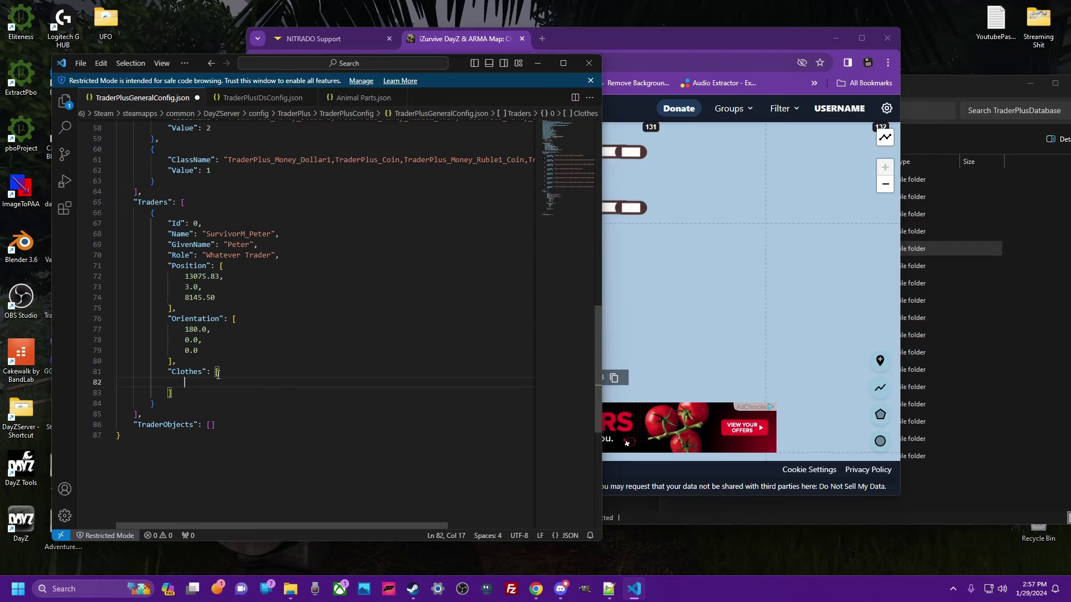
type("\"00000\"")
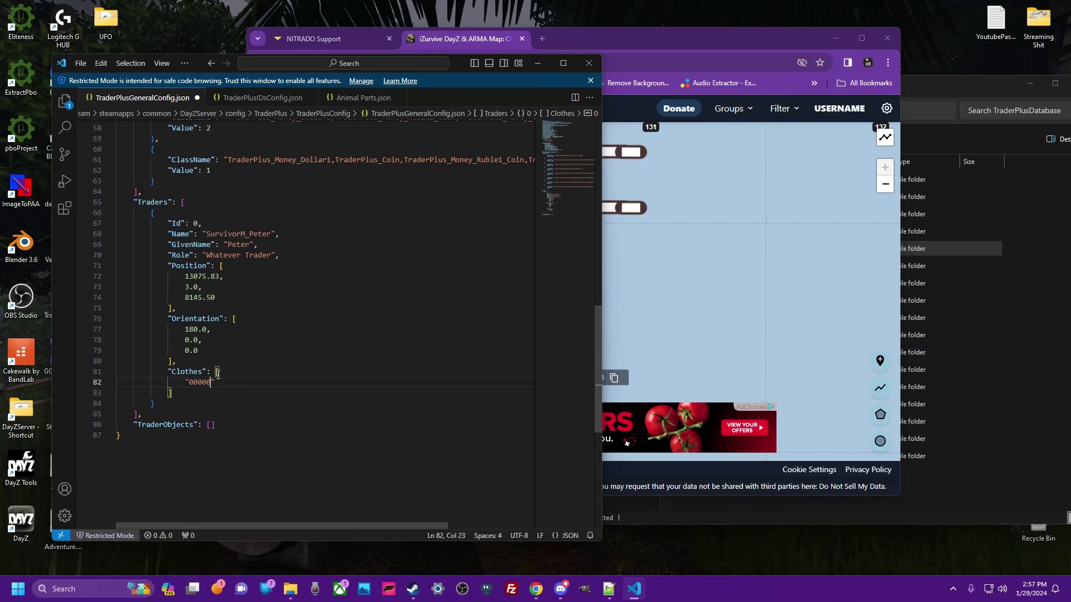
type(",")
Duplicate the "00000" line to make five Clothes entries, remove the comma after the last one and save the file.
left_click(238, 373)
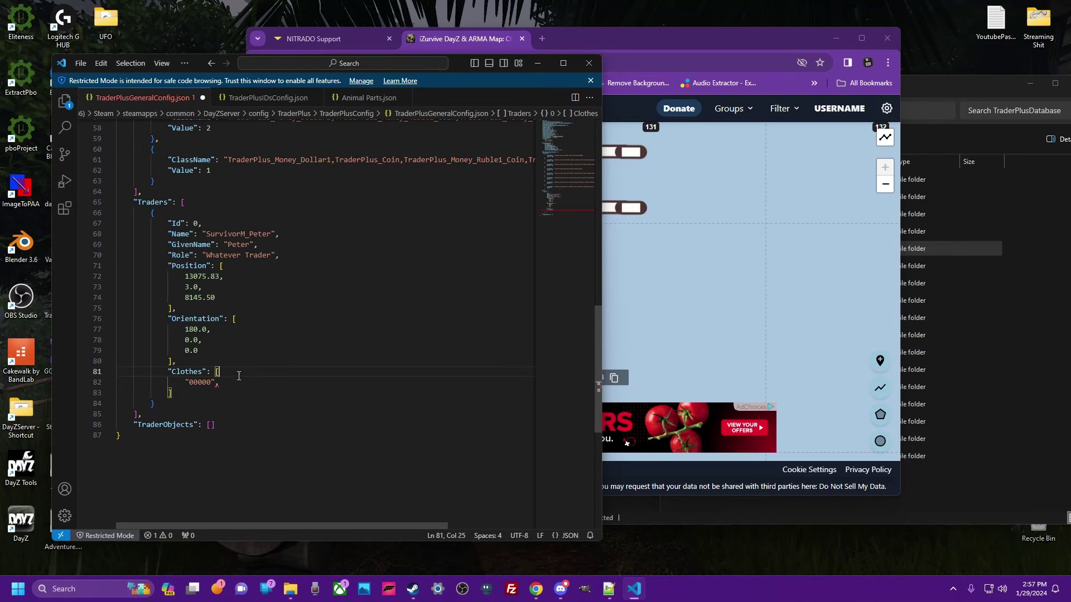
left_click_drag(239, 377, 237, 379)
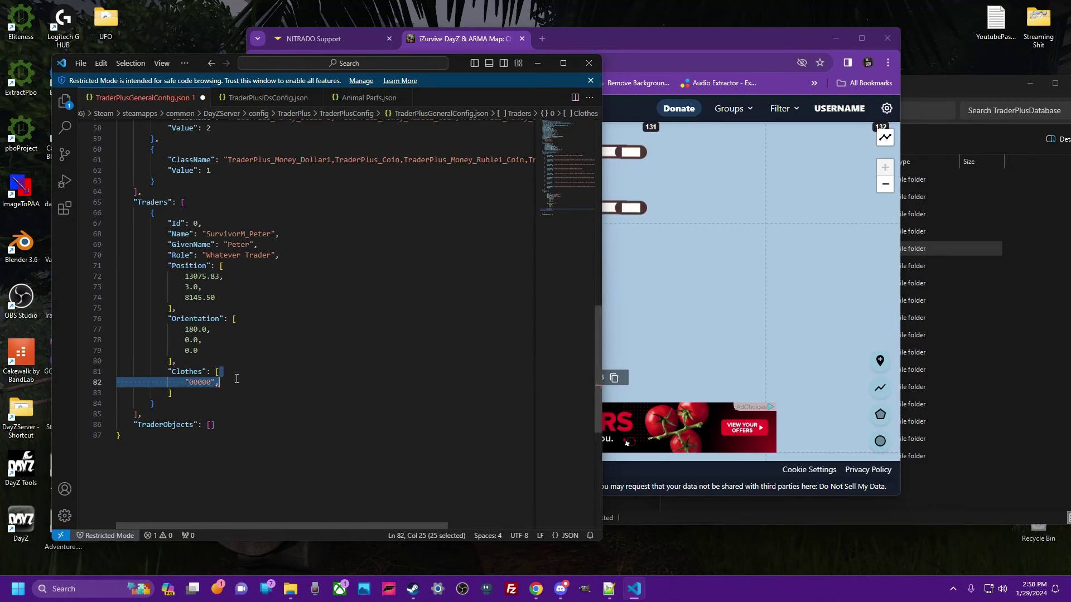
key("ctrl+c")
key("ctrl+v")
key("ctrl+v")
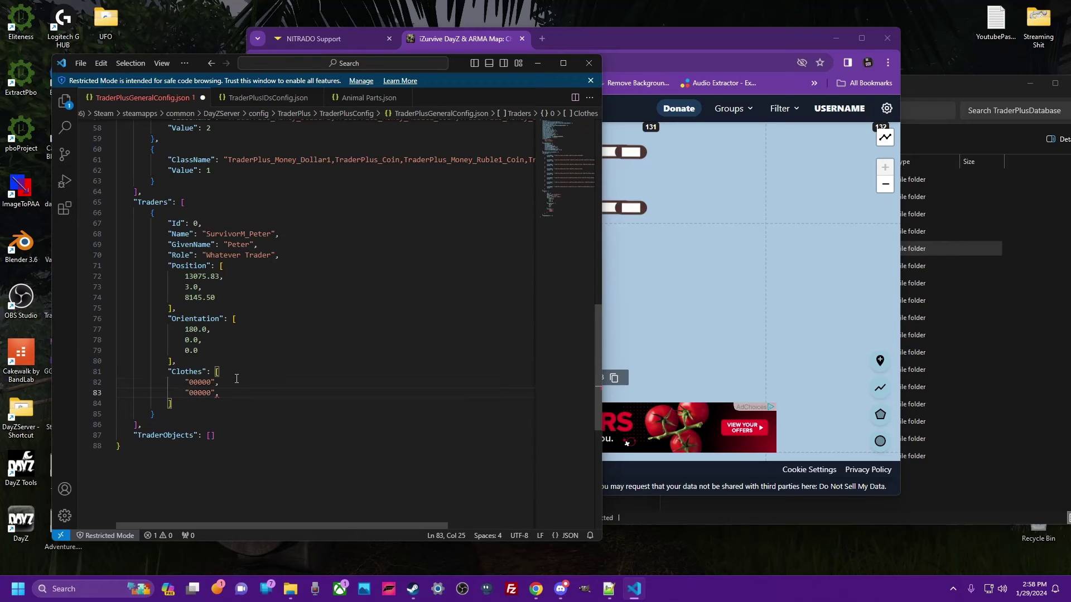
key("ctrl+v")
key("ctrl+v")
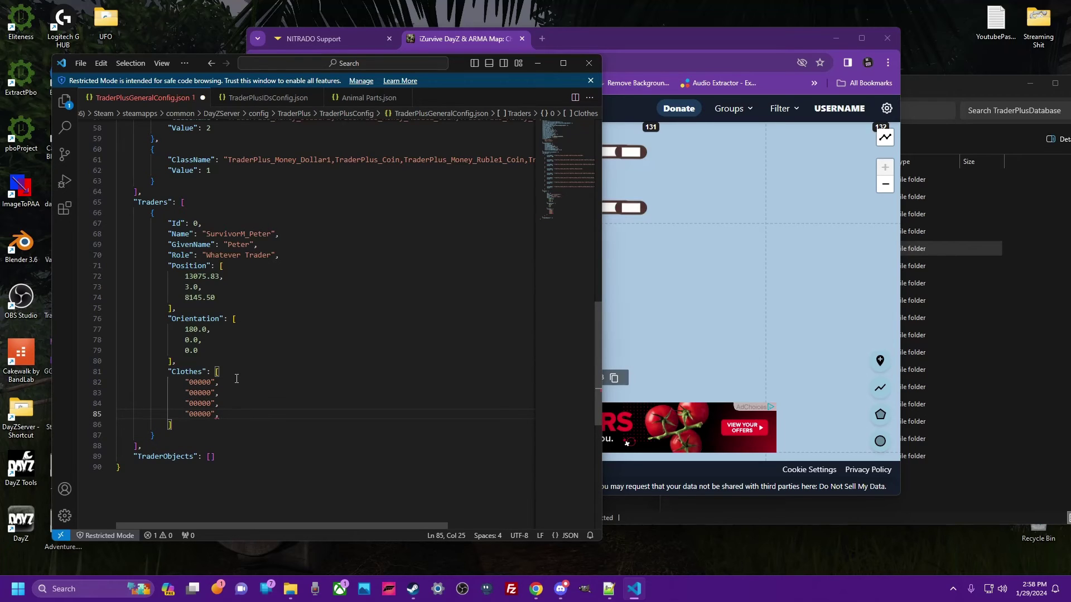
key("ctrl+v")
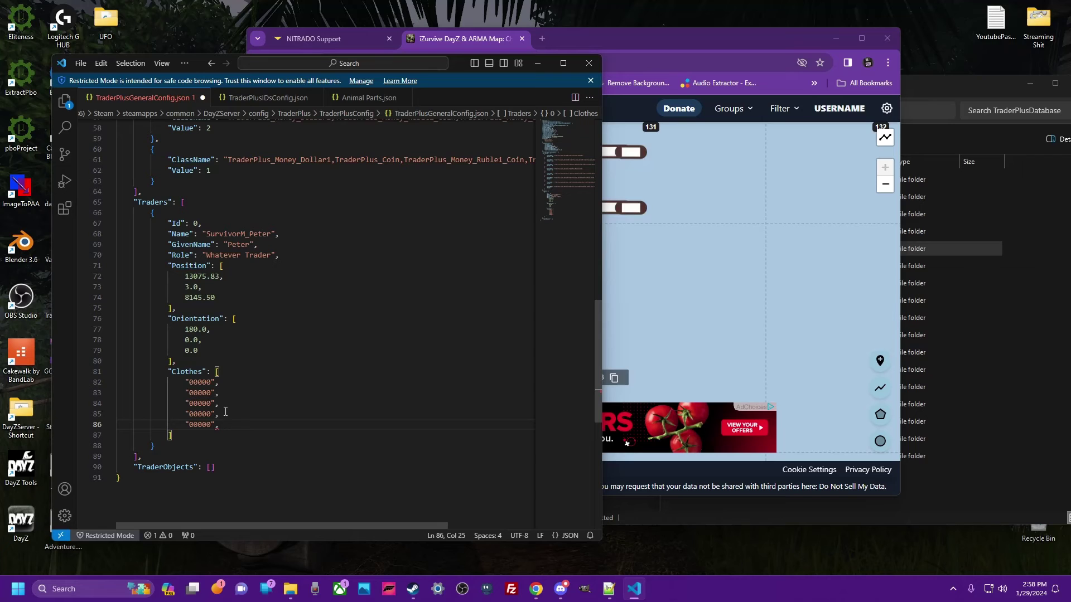
key("BackSpace")
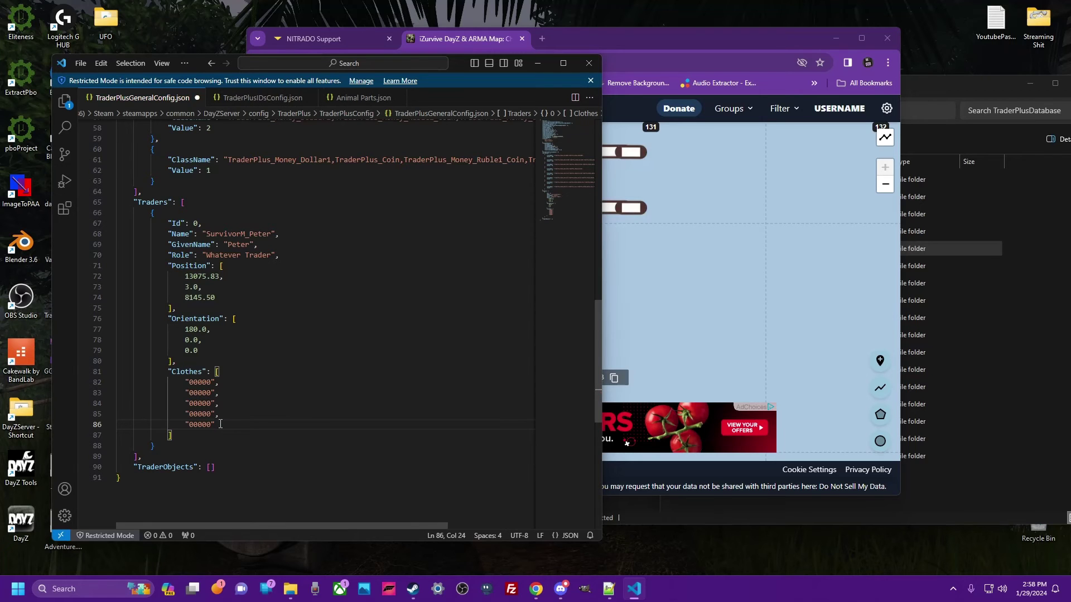
key("ctrl+s")
Switch to types.xml in Notepad++, search for "hat" and copy BeanieHat_Beige over the first Clothes placeholder in the trader config.
key("alt+Tab")
key("ctrl+f")
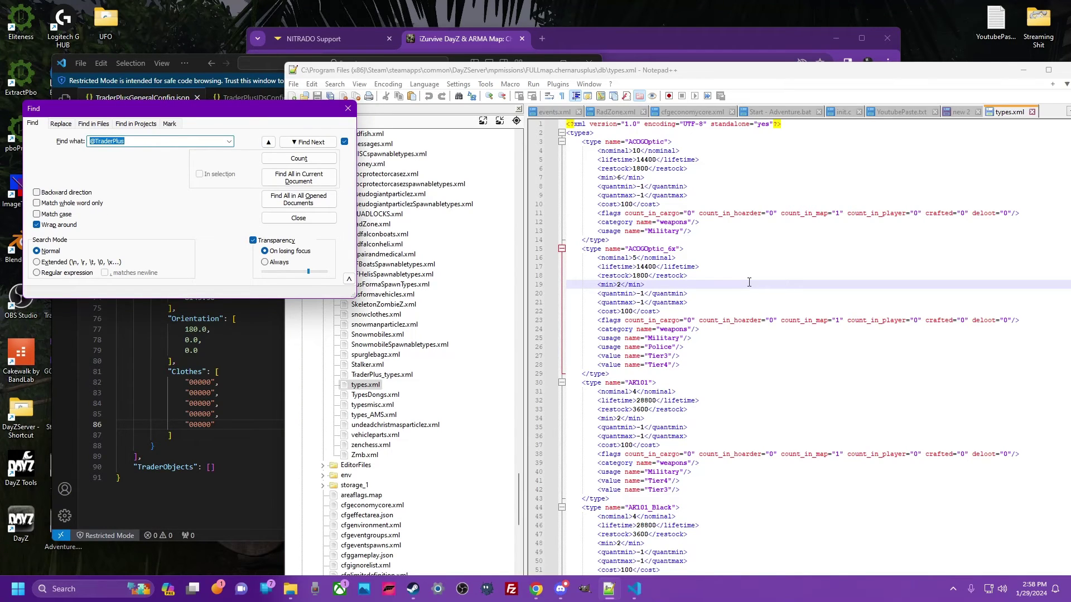
type("hat")
key("Return")
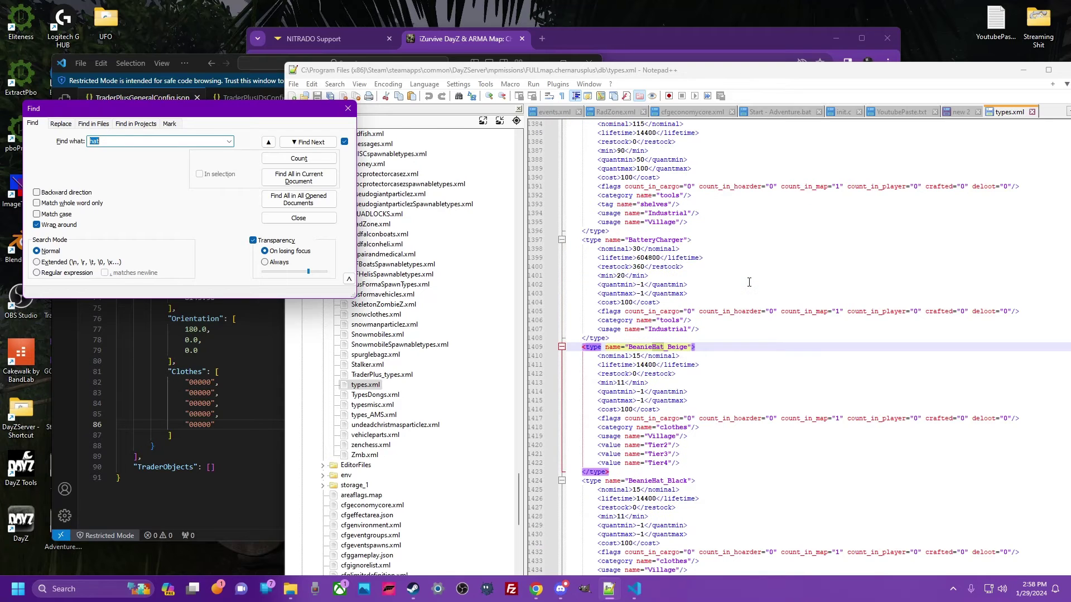
double_click(672, 348)
double_click(195, 382)
key("ctrl+v")
Search types.xml for "pant" and copy CanvasPantsMidi_Beige over the second Clothes placeholder.
key("alt+Tab")
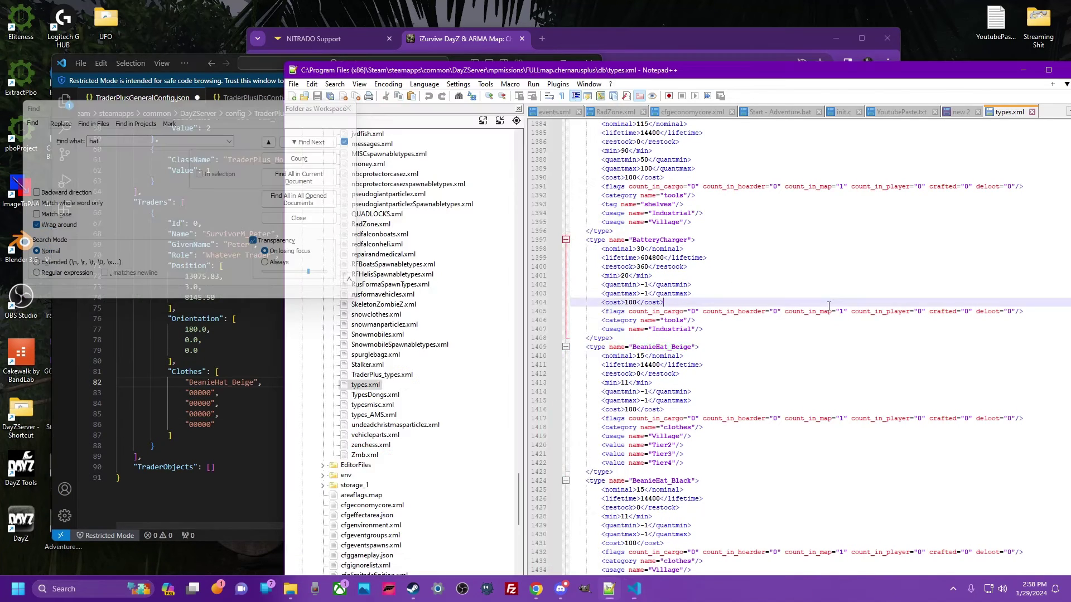
key("ctrl+f")
type("pant")
key("Return")
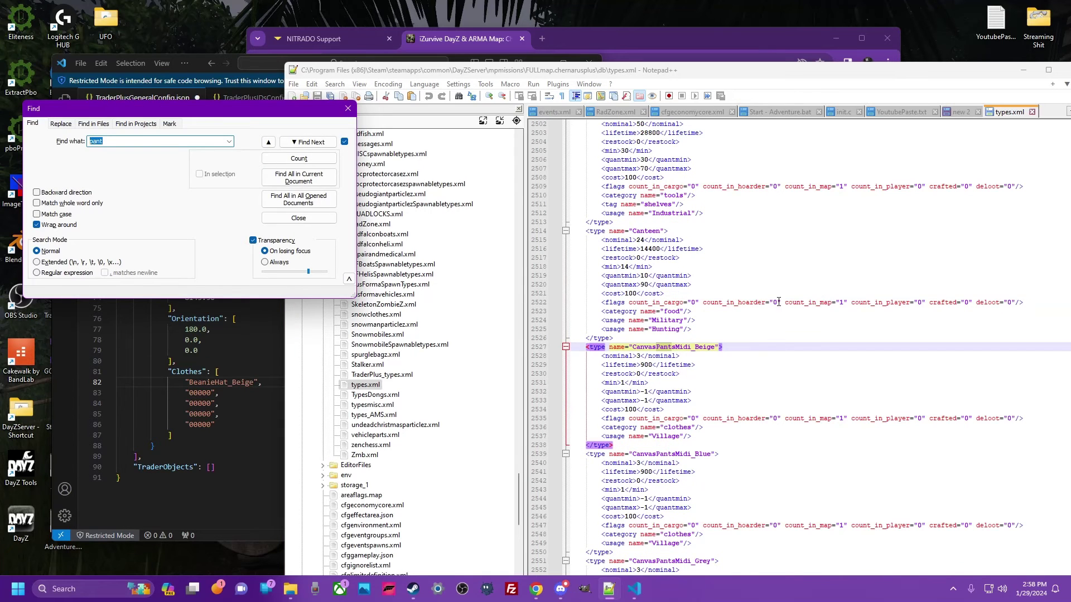
left_click(679, 349)
double_click(679, 348)
key("ctrl+c")
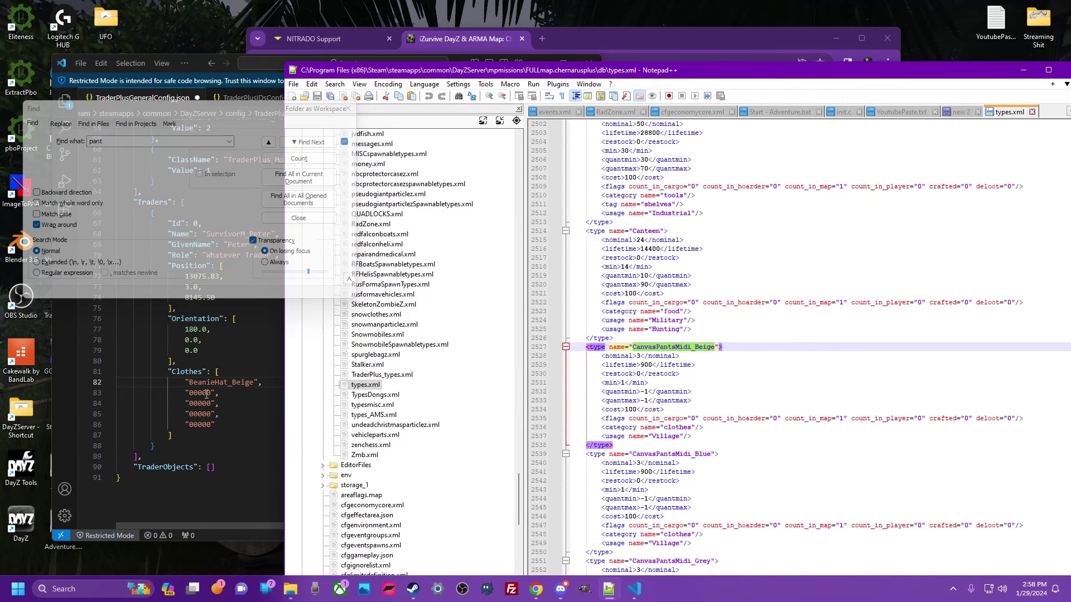
double_click(207, 393)
key("ctrl+v")
Search types.xml for "shirt" and copy ChernarusSportShirt over the third Clothes placeholder.
left_click(773, 312)
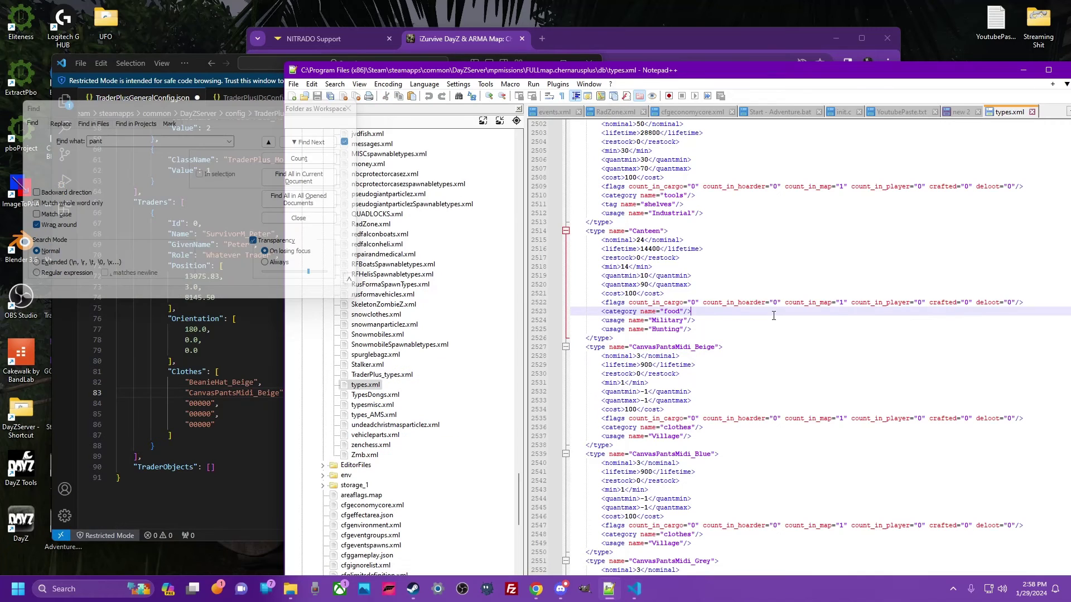
key("ctrl+f")
type("shirt")
key("Return")
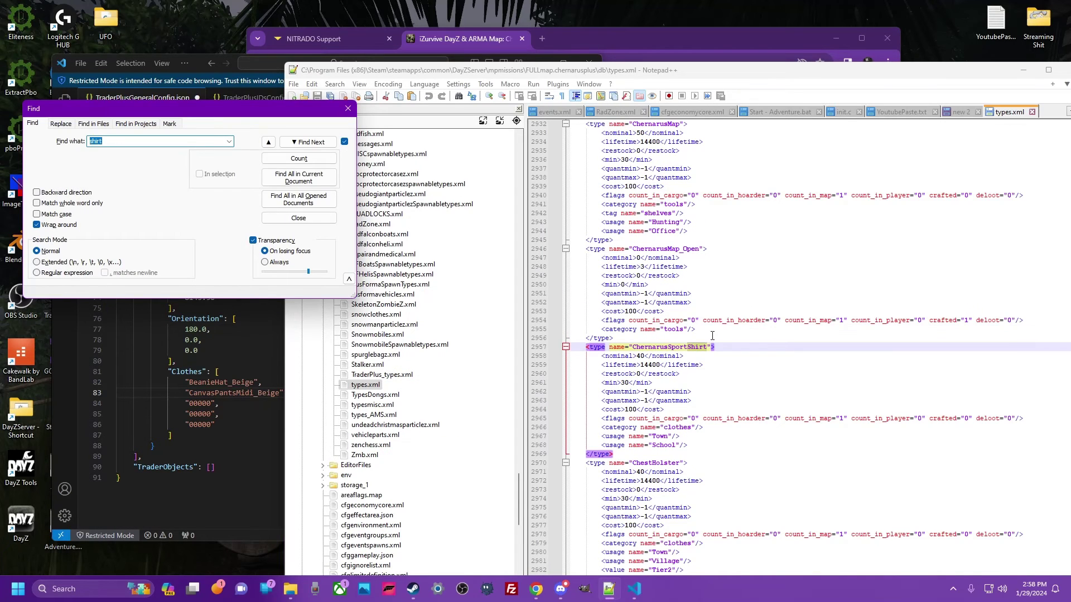
double_click(698, 347)
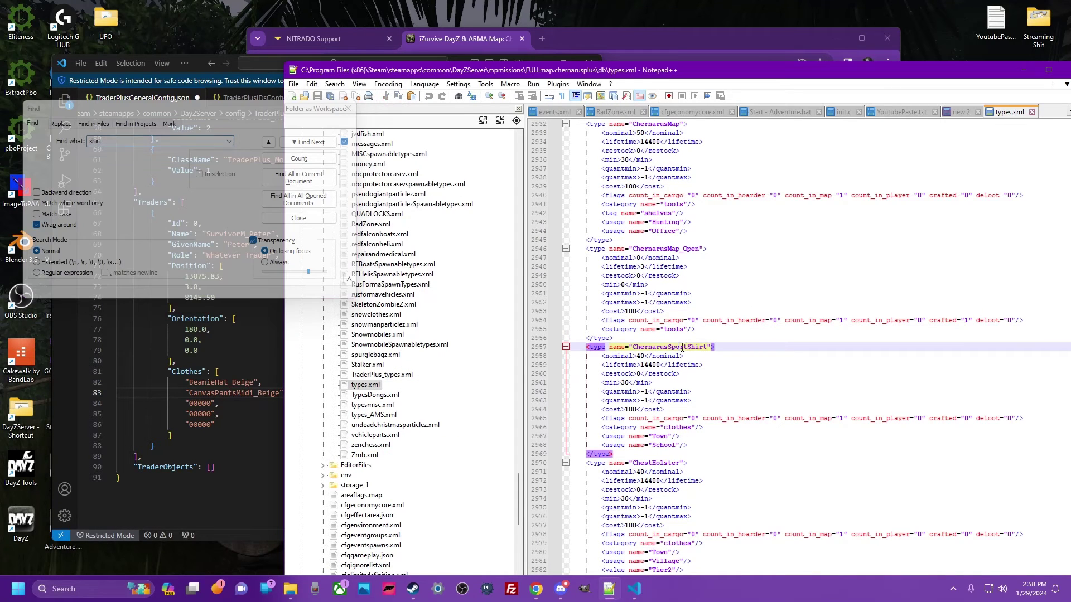
double_click(206, 406)
key("ctrl+v")
Search types.xml for "shoes" and copy DressShoes_Beige over the fourth Clothes placeholder.
double_click(671, 368)
key("ctrl+f")
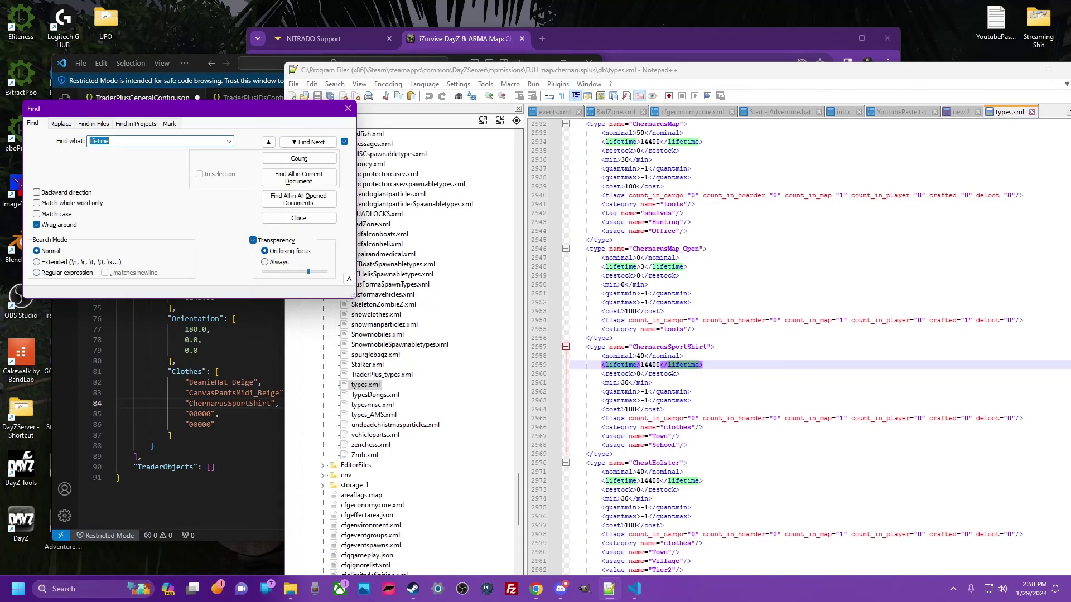
type("shoes")
key("Return")
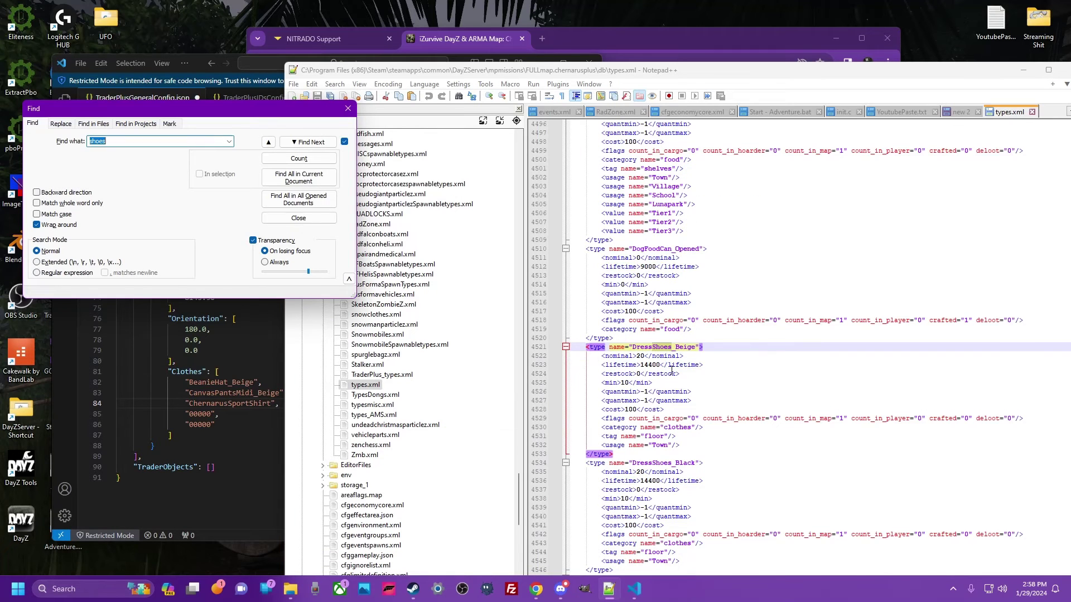
double_click(658, 347)
key("ctrl+c")
double_click(199, 414)
key("ctrl+v")
Search types.xml for "axe", copy FirefighterAxe over the last Clothes placeholder and save the trader config.
left_click(731, 370)
key("ctrl+f")
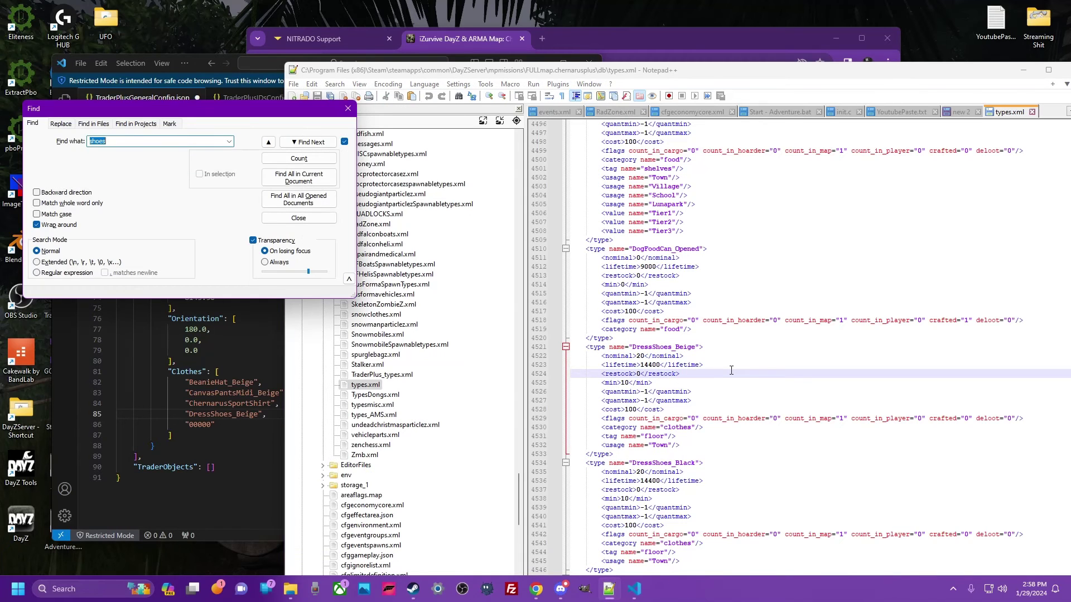
type("axe")
key("Return")
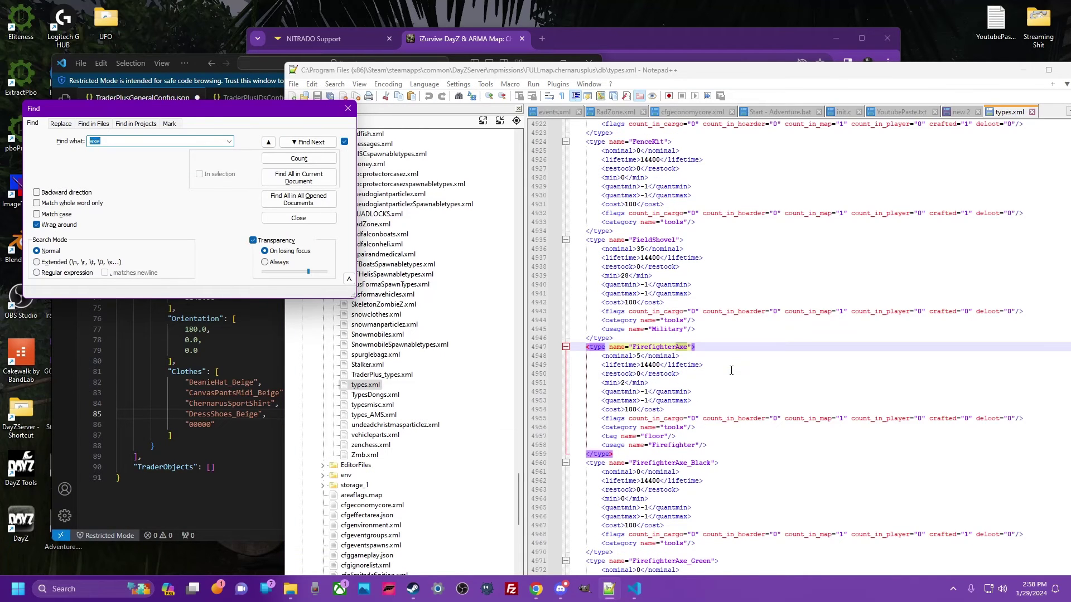
left_click(322, 369)
key("ctrl+c")
double_click(200, 425)
key("ctrl+v")
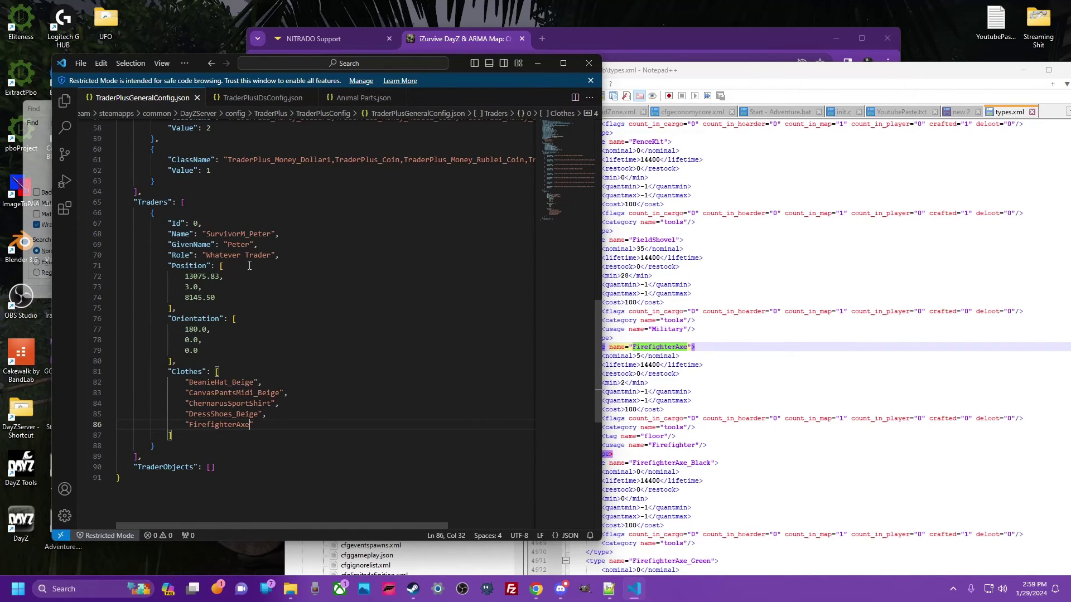
Change the Whatever Trader's Id to 3 and save TraderPlusGeneralConfig.json.
left_click(195, 223)
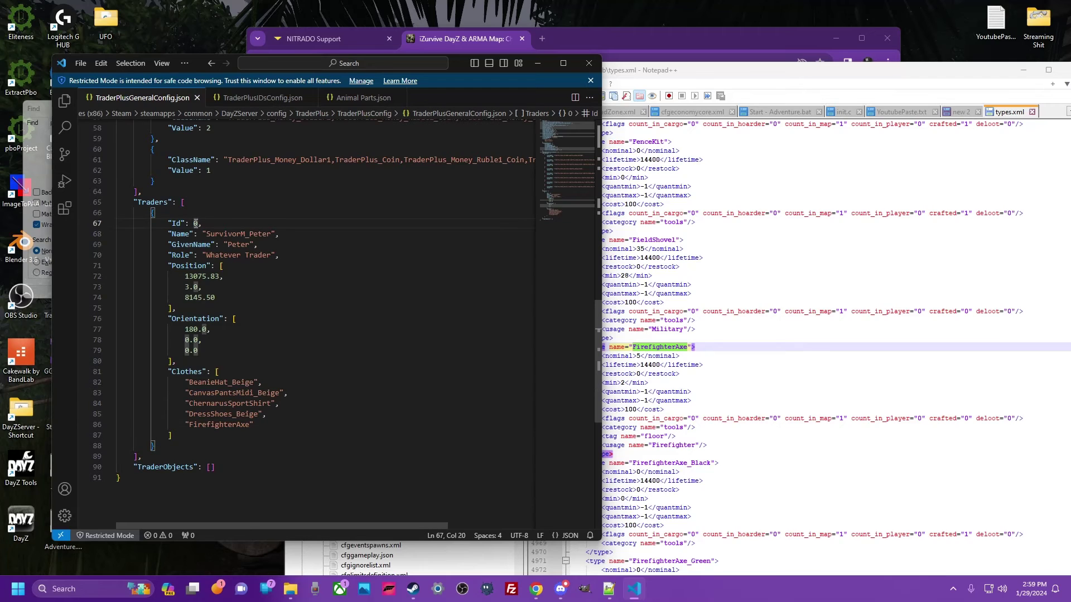
key("BackSpace")
type("3")
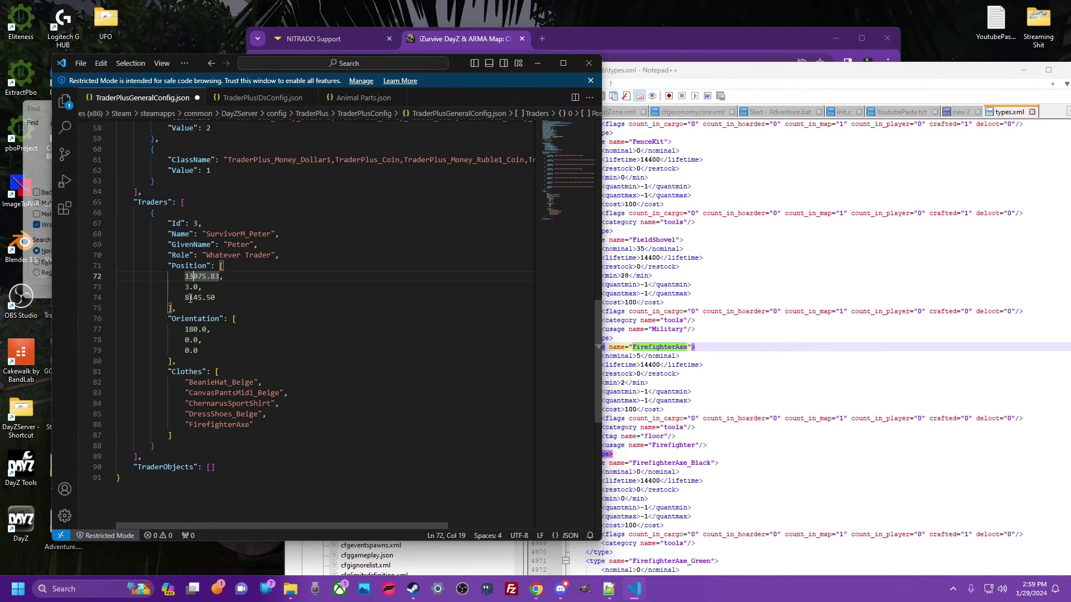
double_click(190, 297)
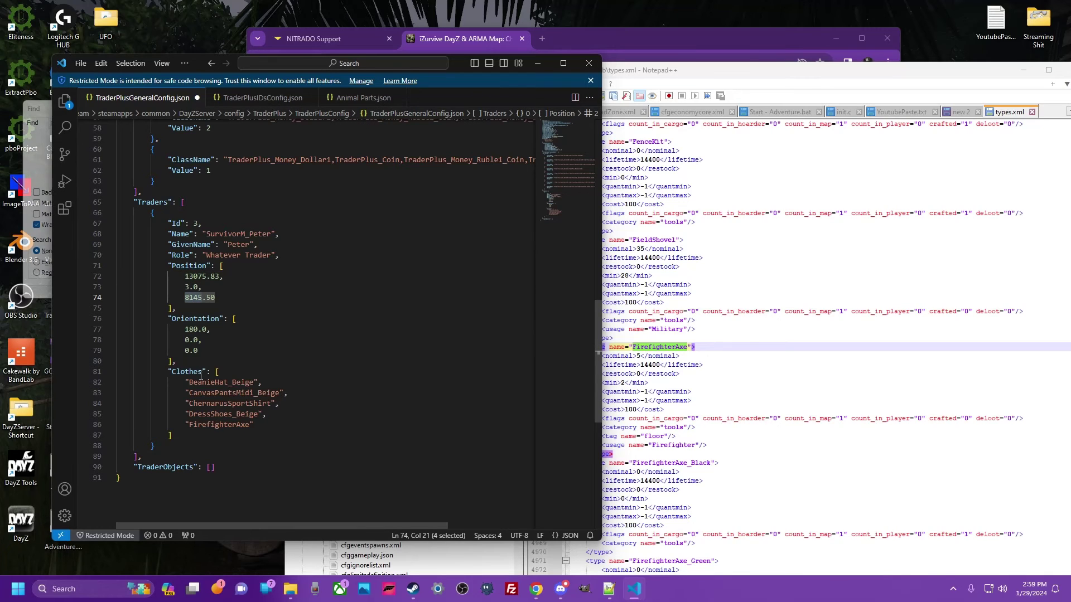
left_click_drag(224, 372, 301, 426)
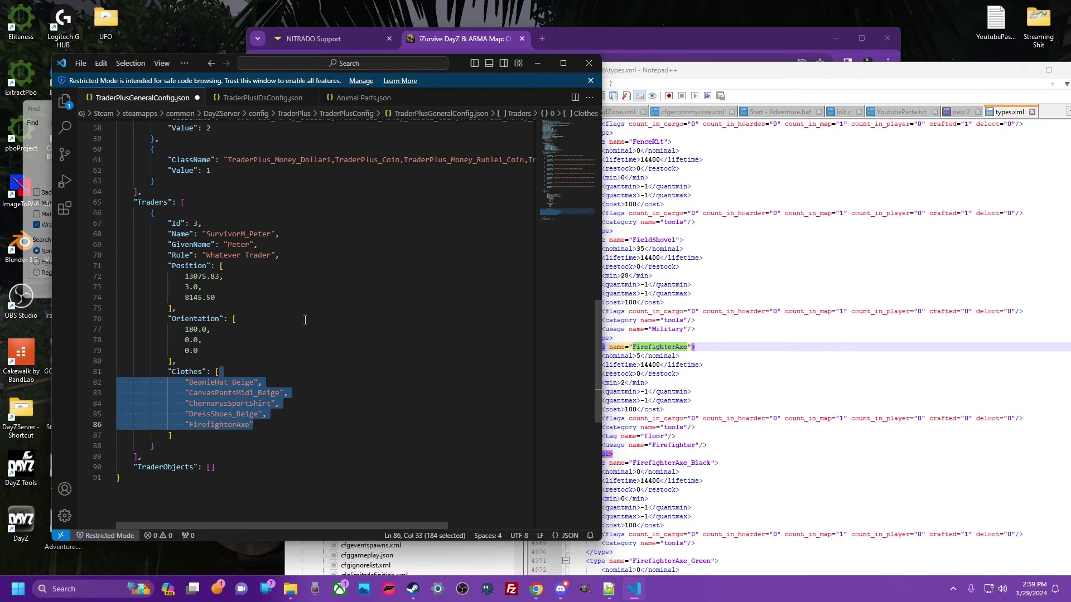
key("ctrl+s")
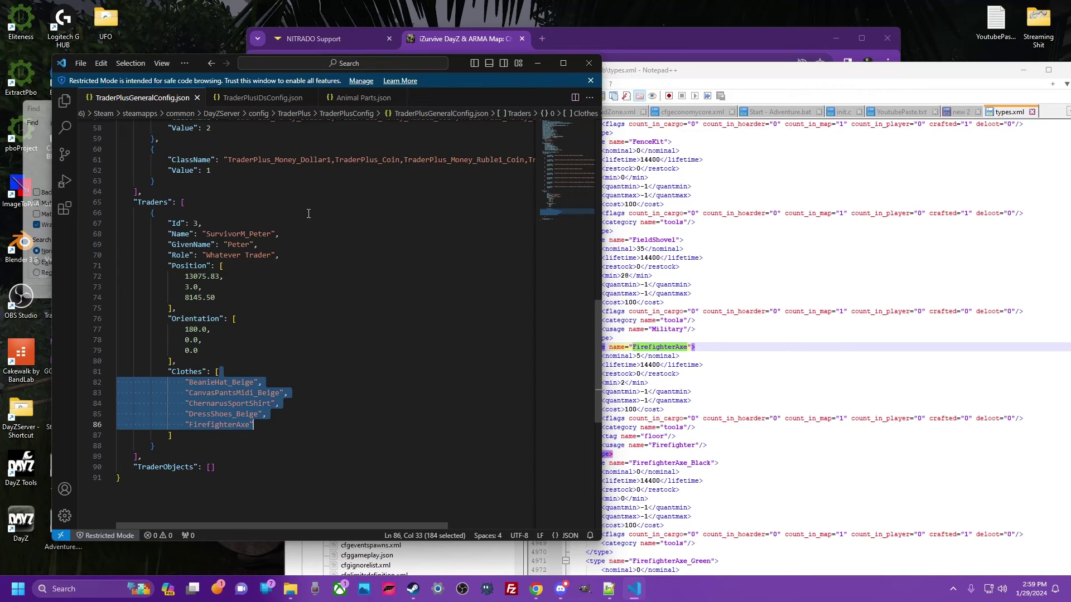
Switch to DayZ in-game and check the Whatever Trader's placement, outfit and trade option on the shore beside the piers.
left_click(538, 63)
double_click(63, 524)
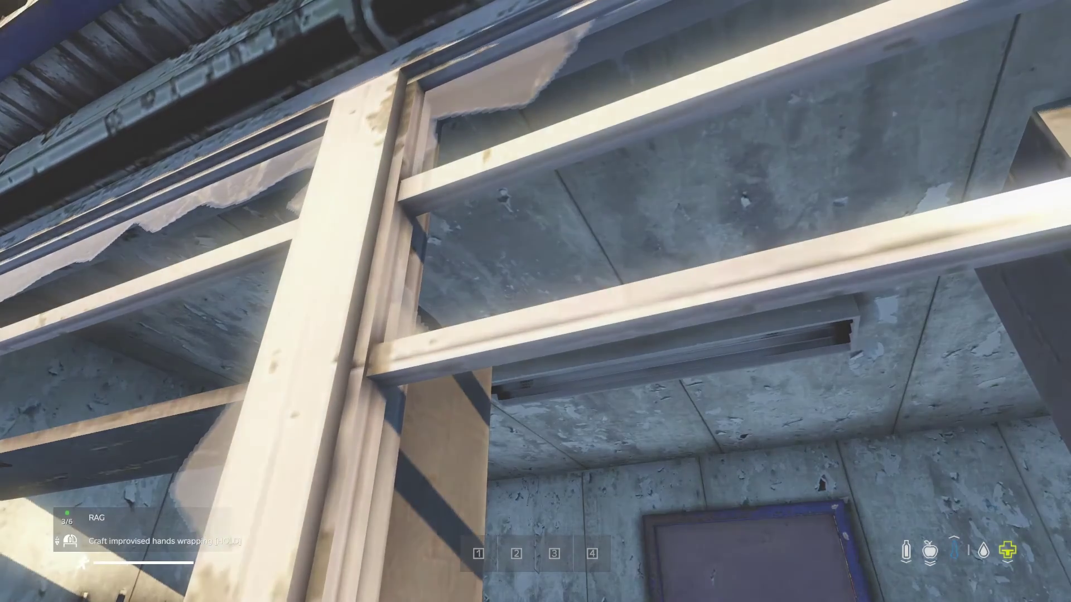
key("w")
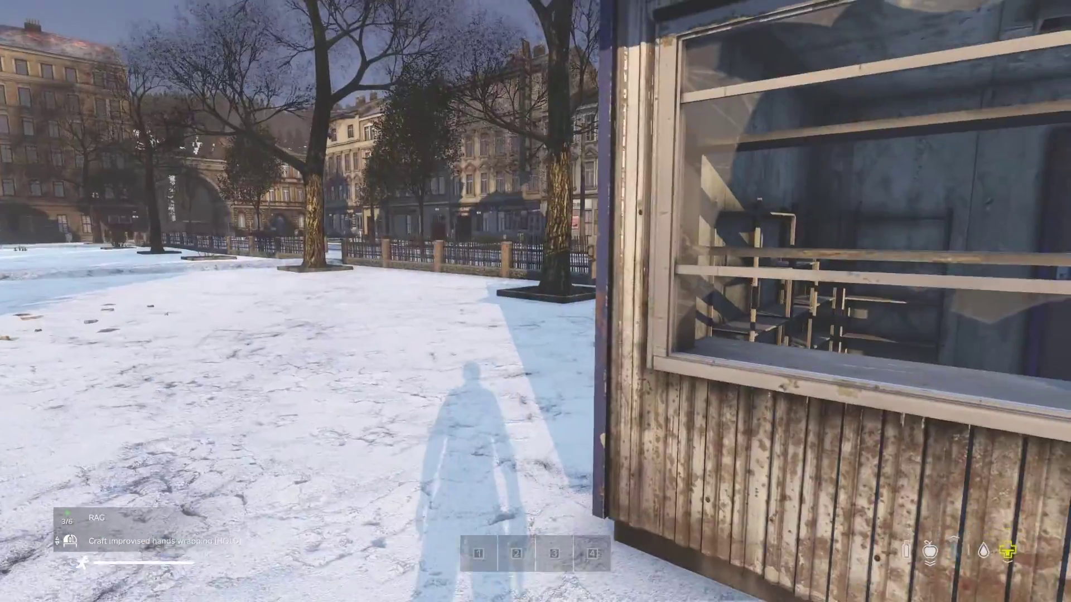
key("s")
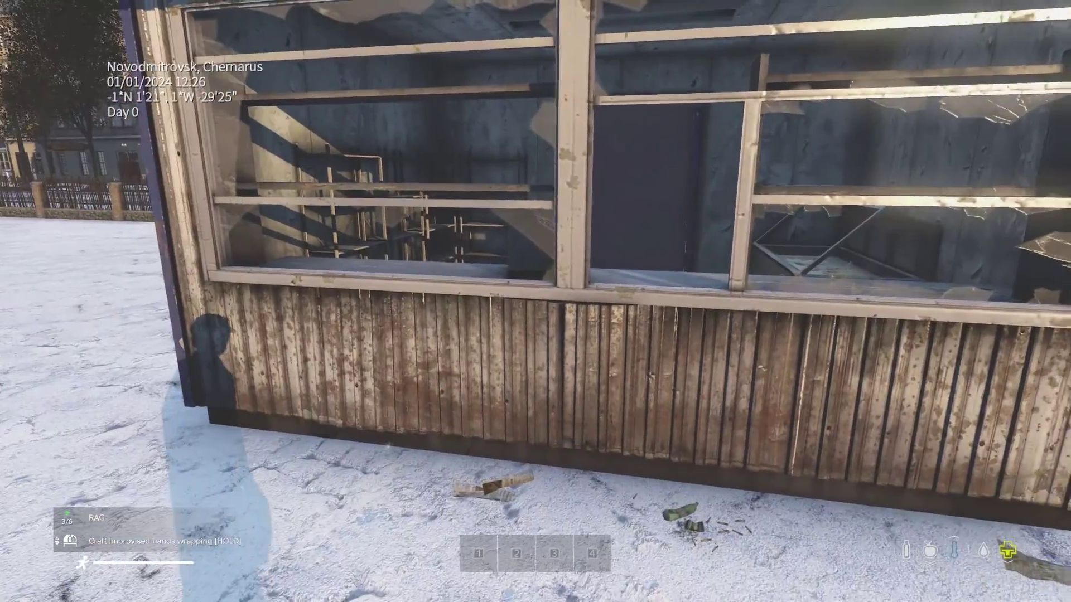
key("Home")
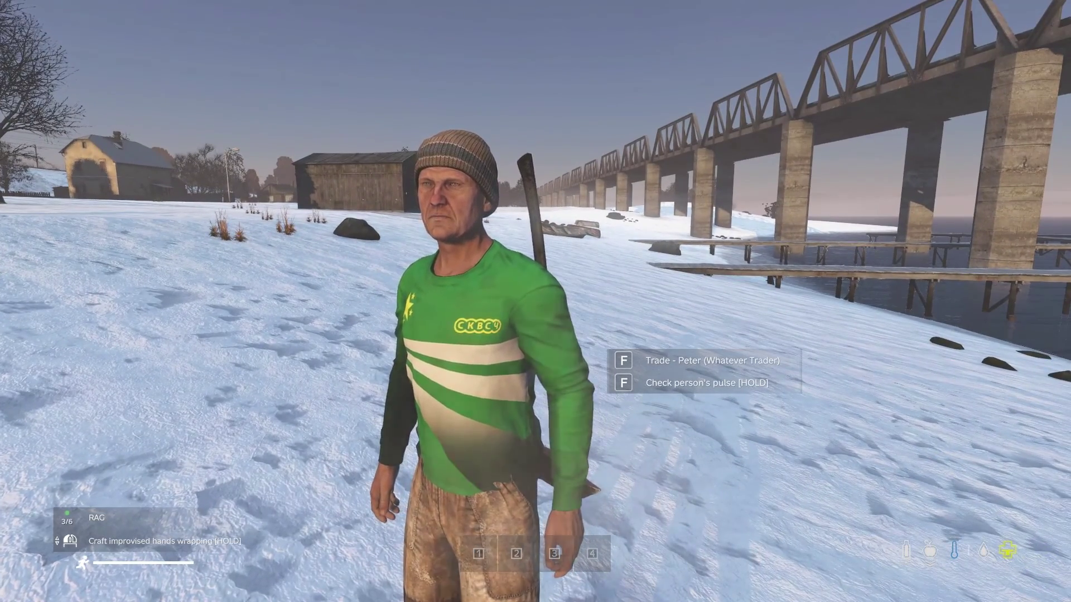
Open trading with the Whatever Trader, look through the Ammunition category's items, and leave the trade window.
key("f")
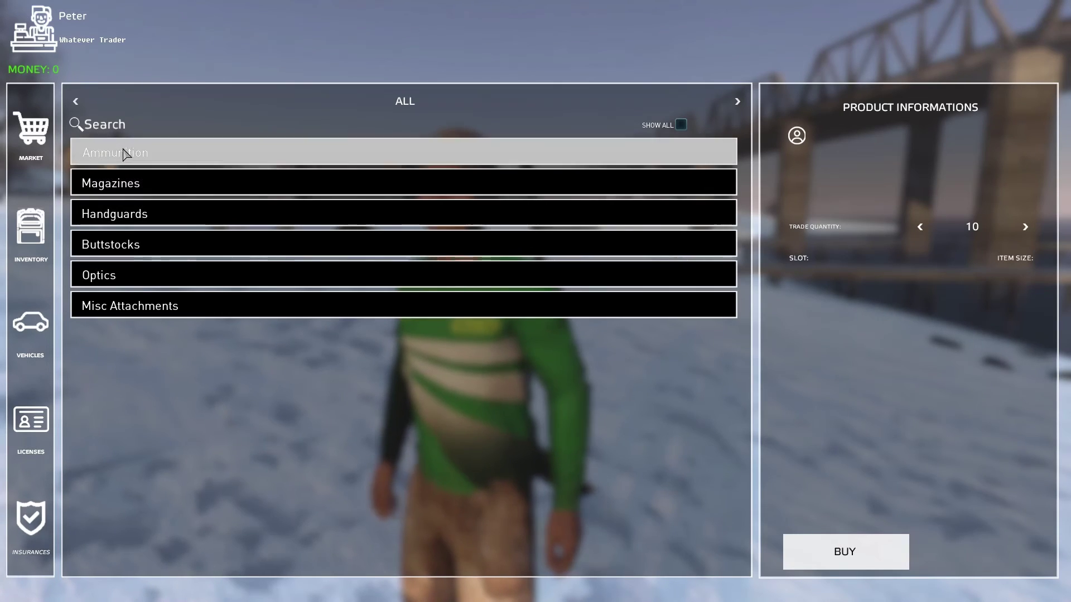
left_click(124, 153)
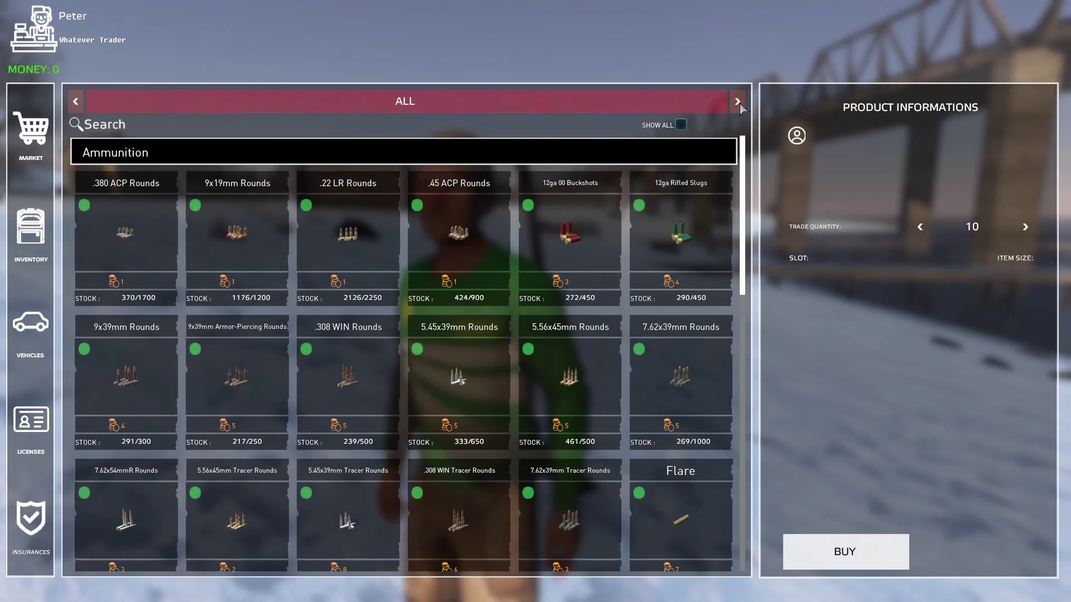
left_click(74, 102)
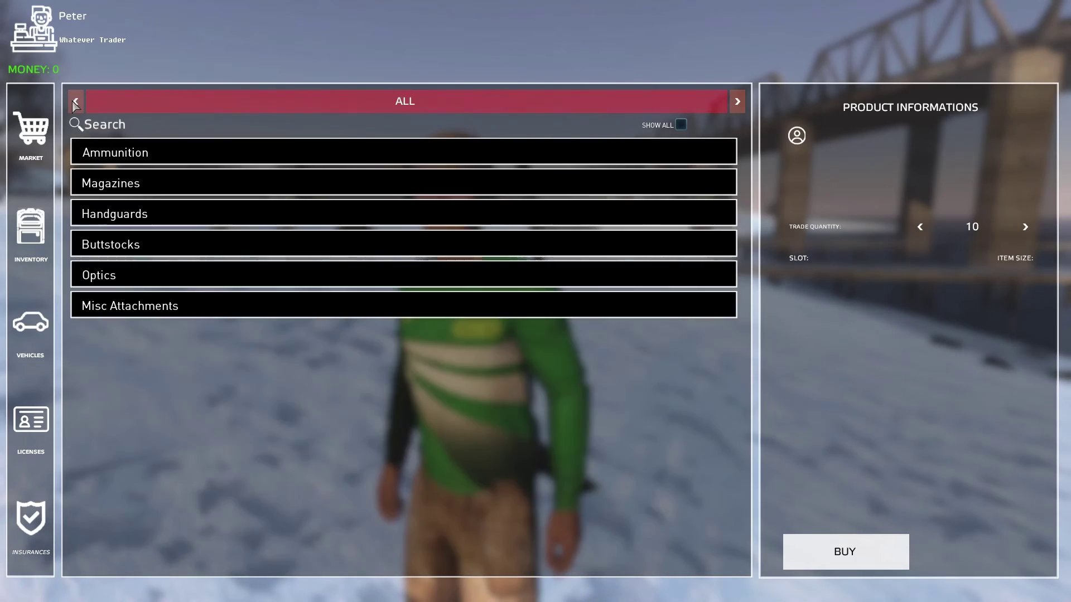
key("Escape")
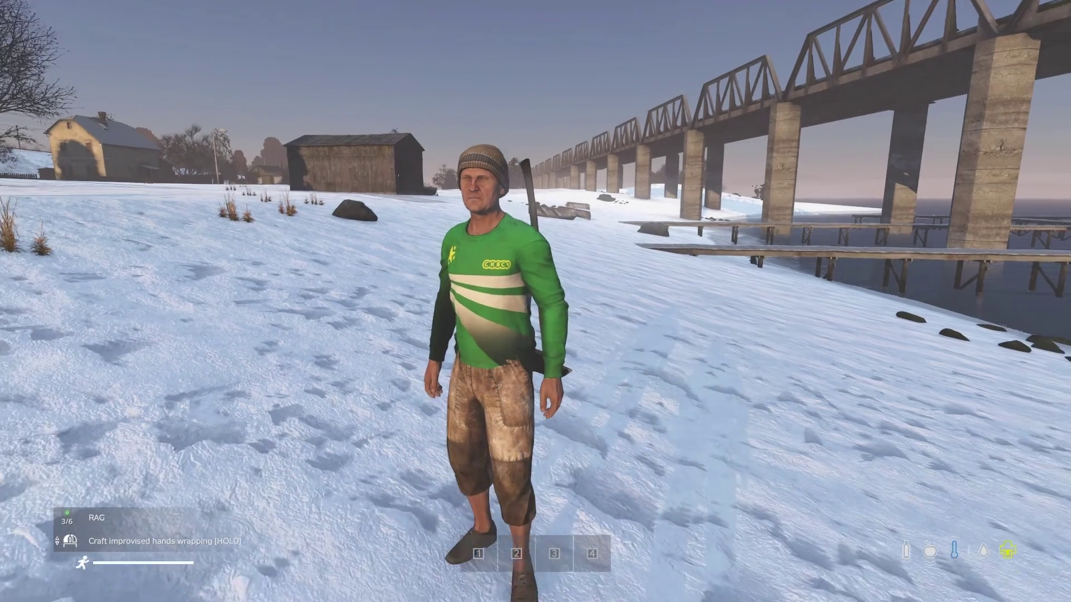
Switch to Visual Studio Code and review the name, role, position, orientation and clothes in TraderPlusGeneralConfig.json's Traders entry.
key("alt+Tab")
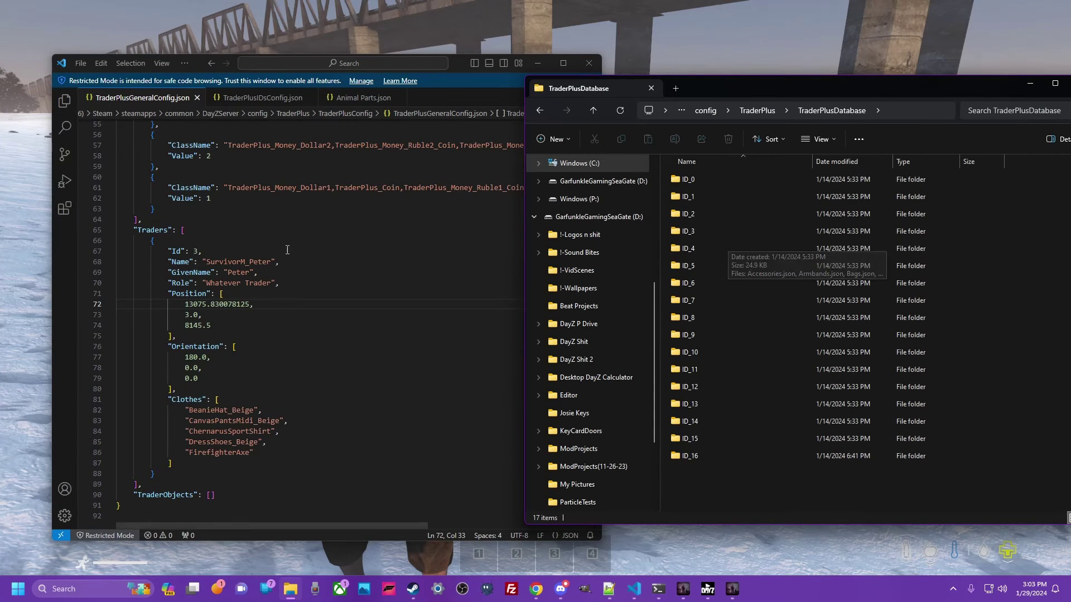
double_click(230, 262)
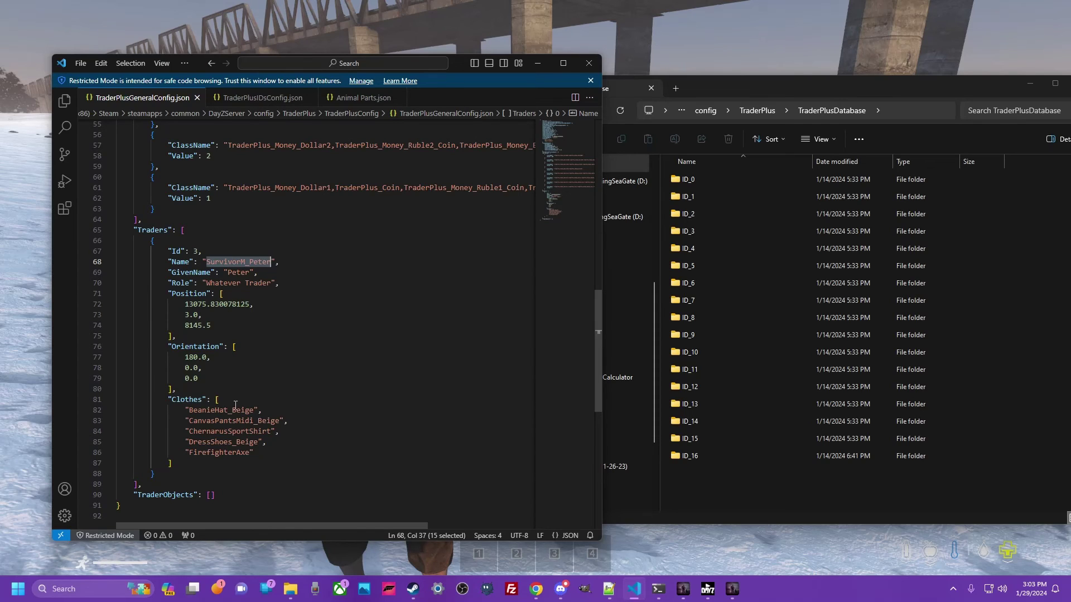
double_click(229, 284)
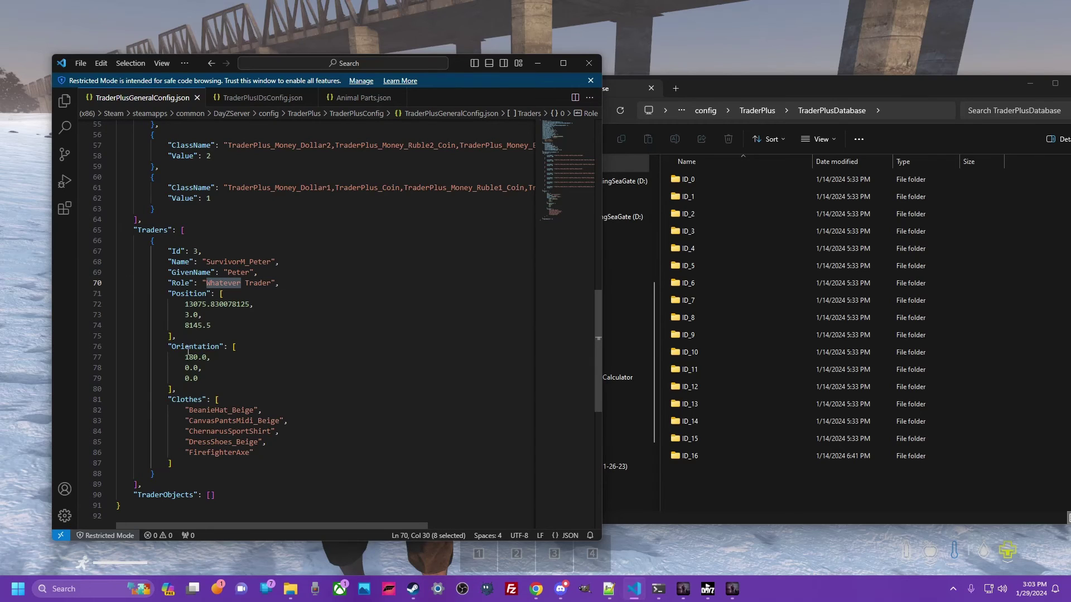
left_click_drag(264, 230, 344, 456)
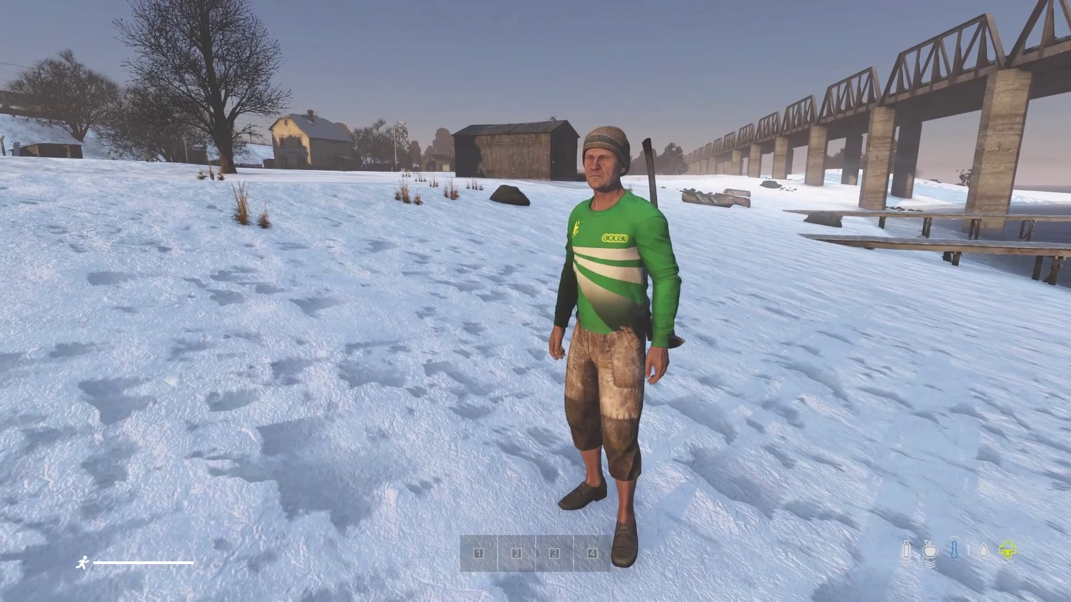
key("w")
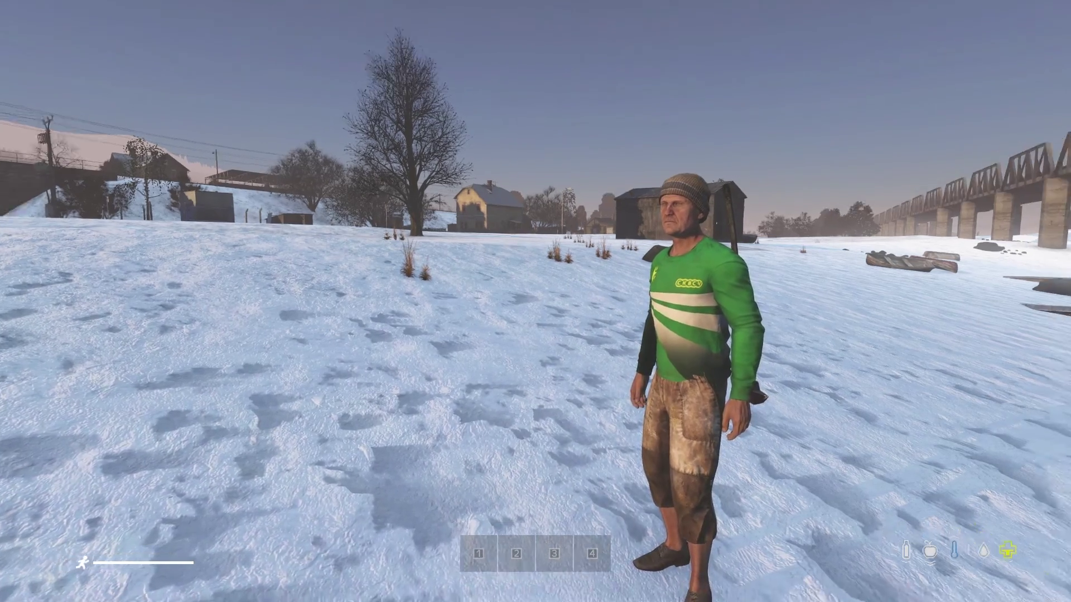
mouse_move(535, 301)
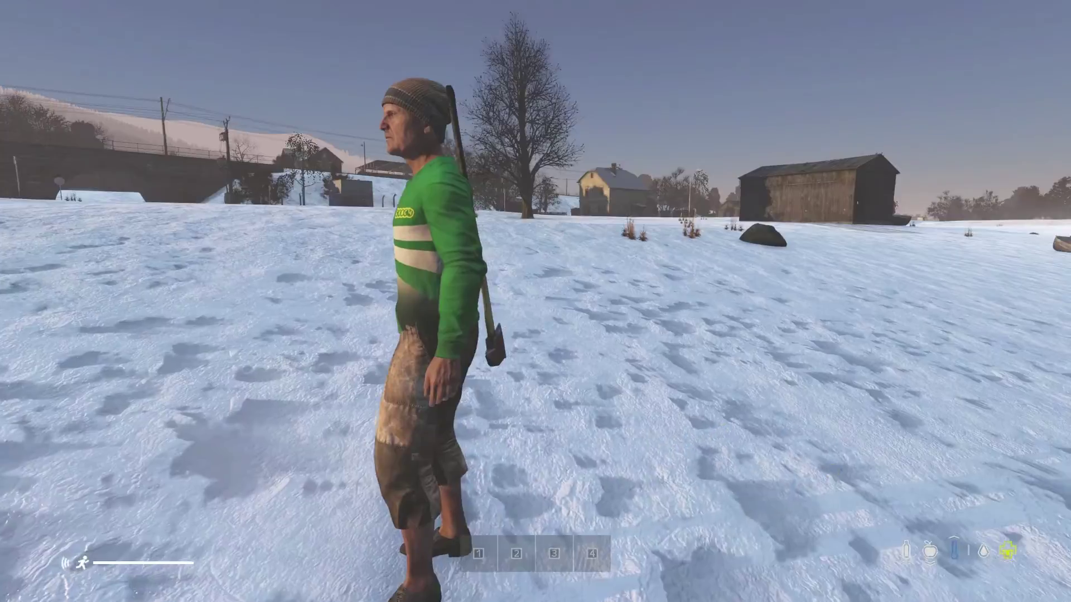
key("t")
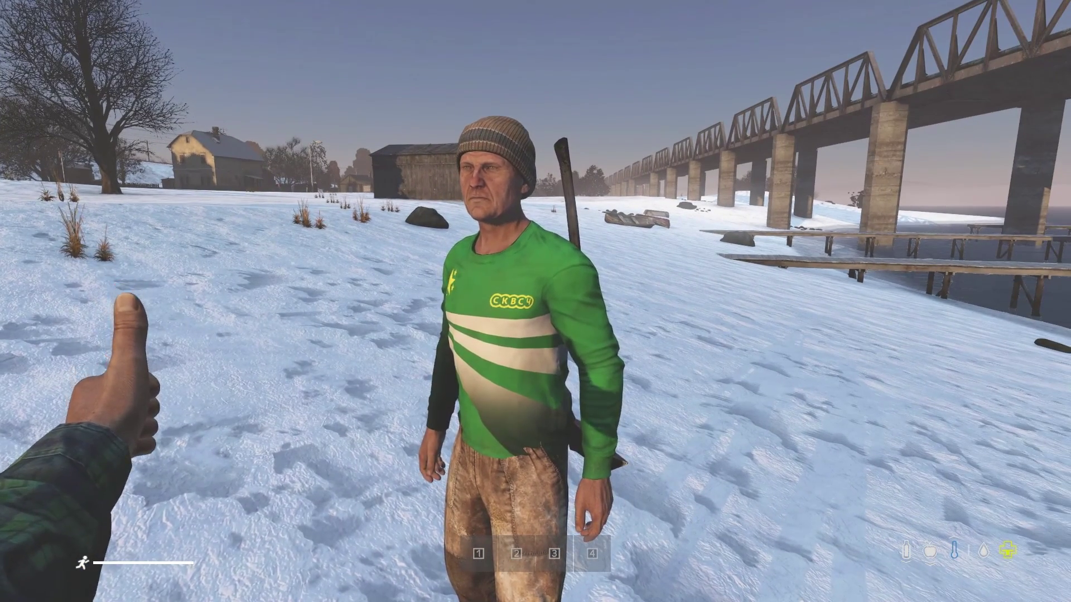